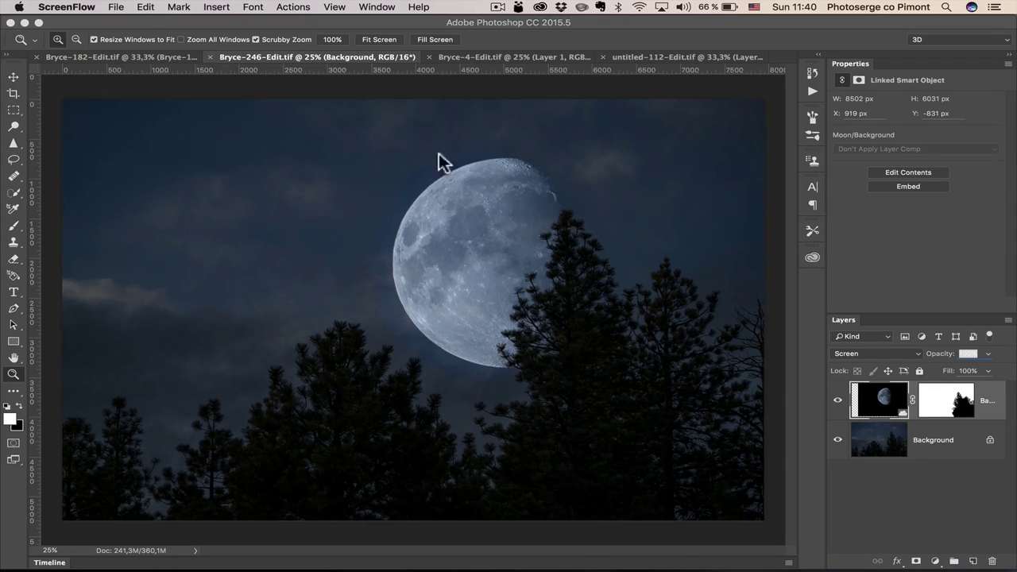
Look through the open Bryce canyon, desert moon composite and moon-and-pines documents.
{"action": "left_click", "coordinate": [473, 62]}
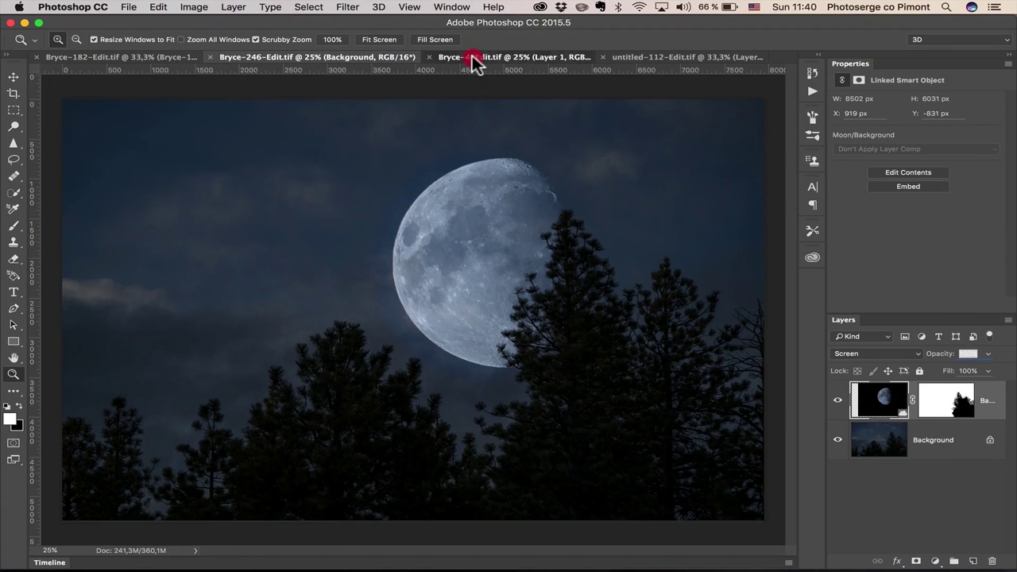
{"action": "left_click", "coordinate": [475, 62]}
{"action": "left_click", "coordinate": [648, 61]}
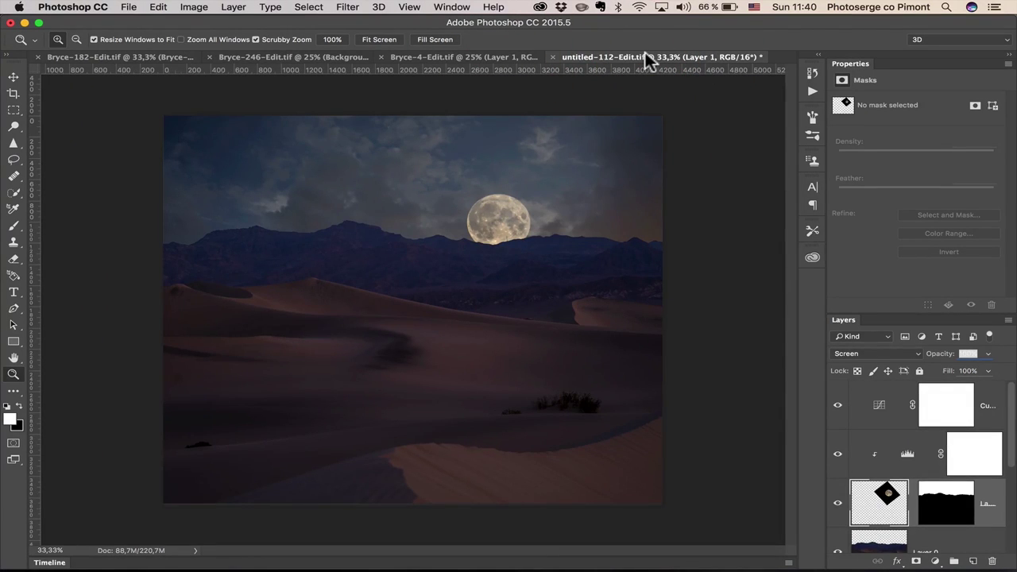
{"action": "left_click", "coordinate": [447, 57]}
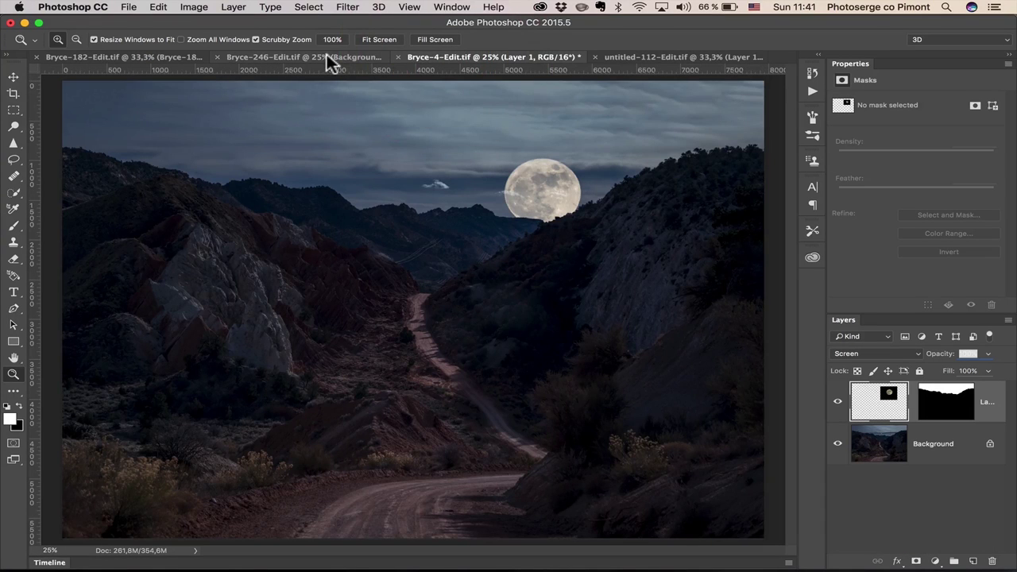
{"action": "left_click", "coordinate": [327, 56]}
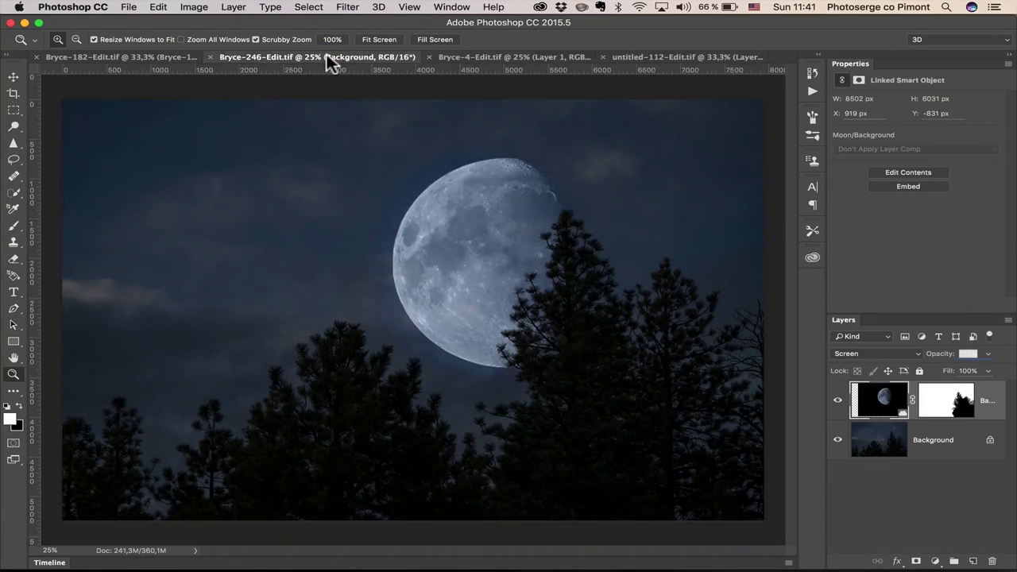
{"action": "left_click", "coordinate": [110, 57]}
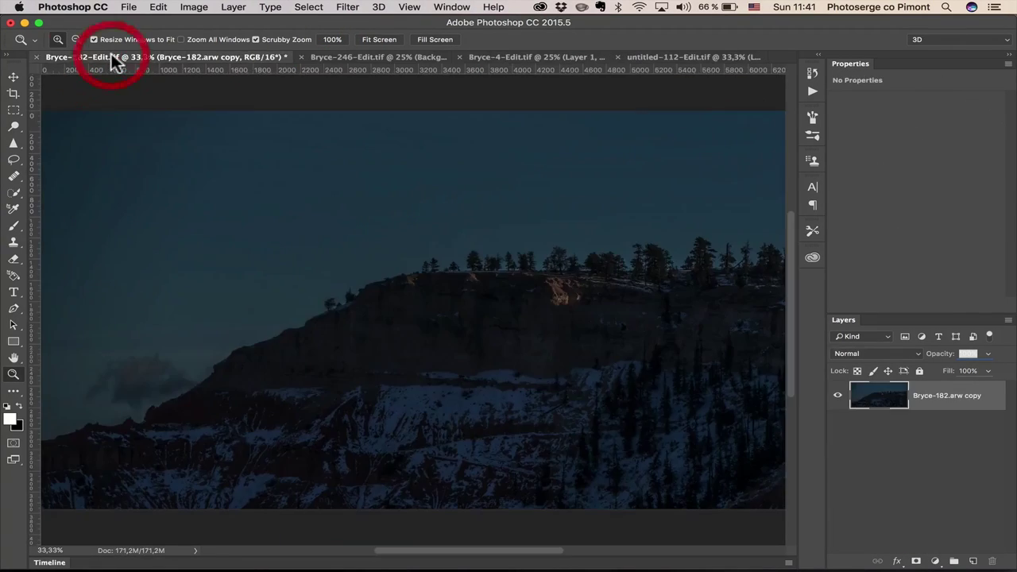
{"action": "left_click", "coordinate": [347, 60]}
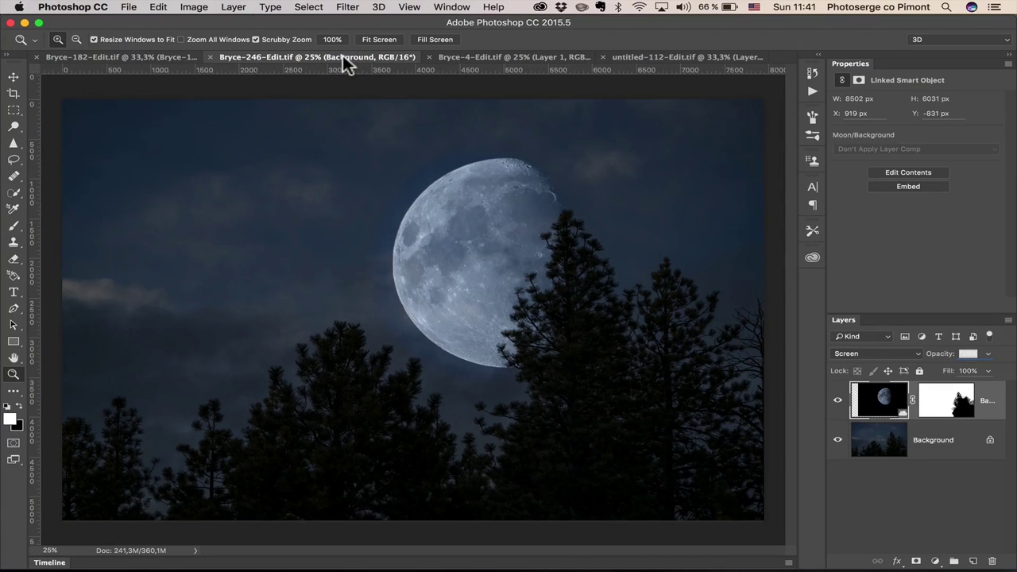
Preview the moon JPEGs in the Moons folder, then open Zoom.arw in Camera Raw.
{"action": "left_click", "coordinate": [127, 8]}
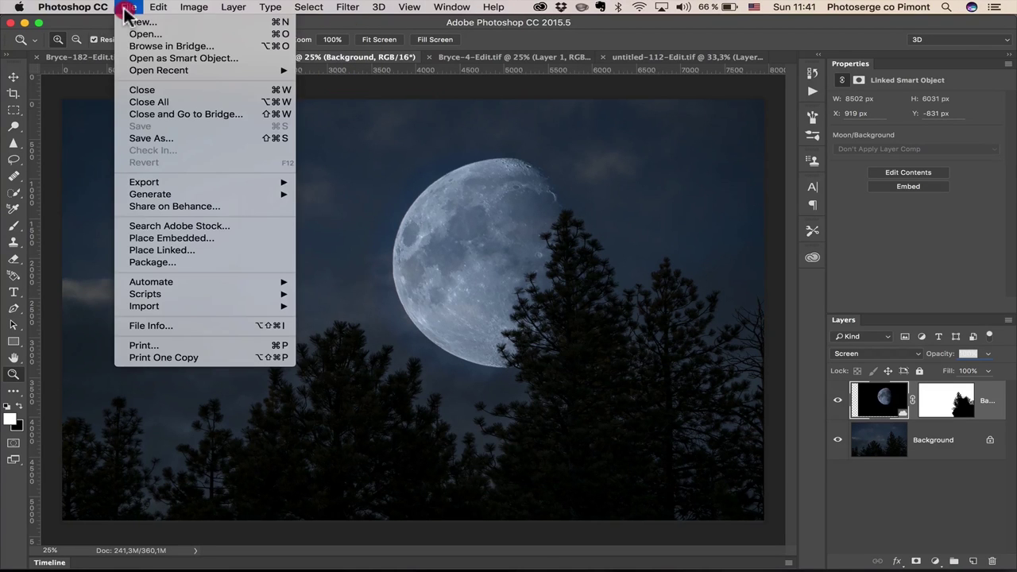
{"action": "left_click", "coordinate": [132, 31]}
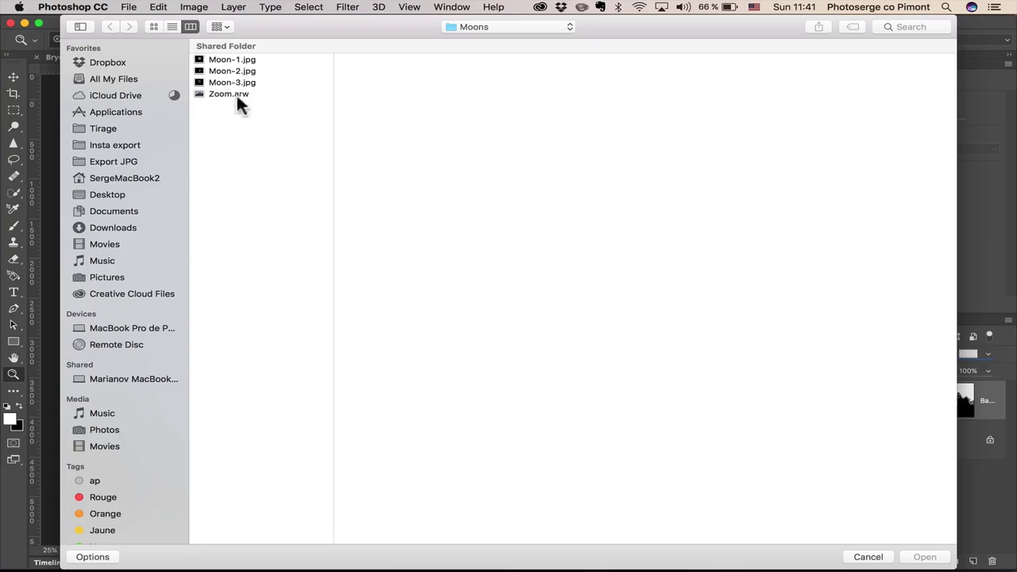
{"action": "left_click", "coordinate": [236, 59]}
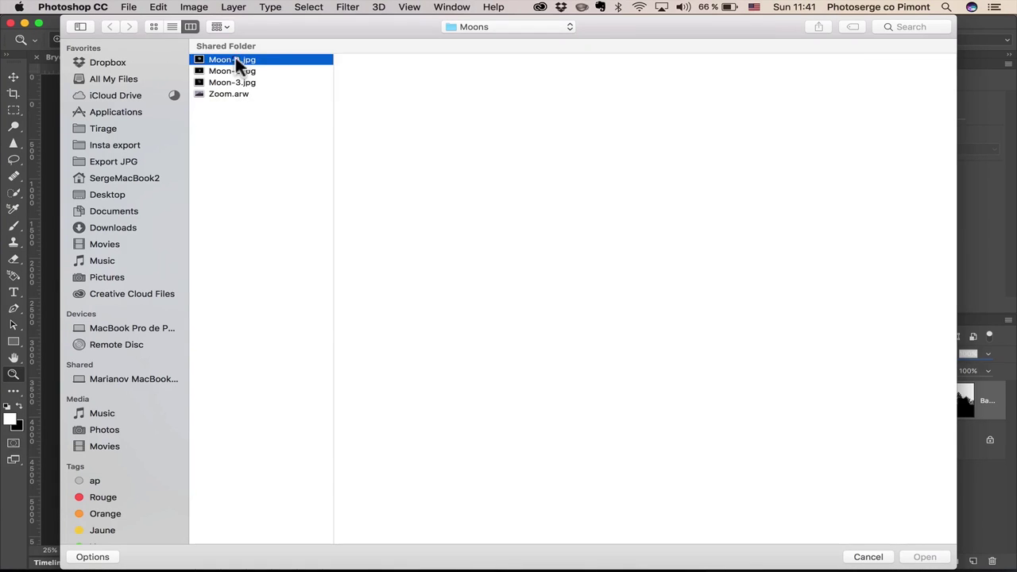
{"action": "key", "text": "space"}
{"action": "key", "text": "Down"}
{"action": "key", "text": "Down"}
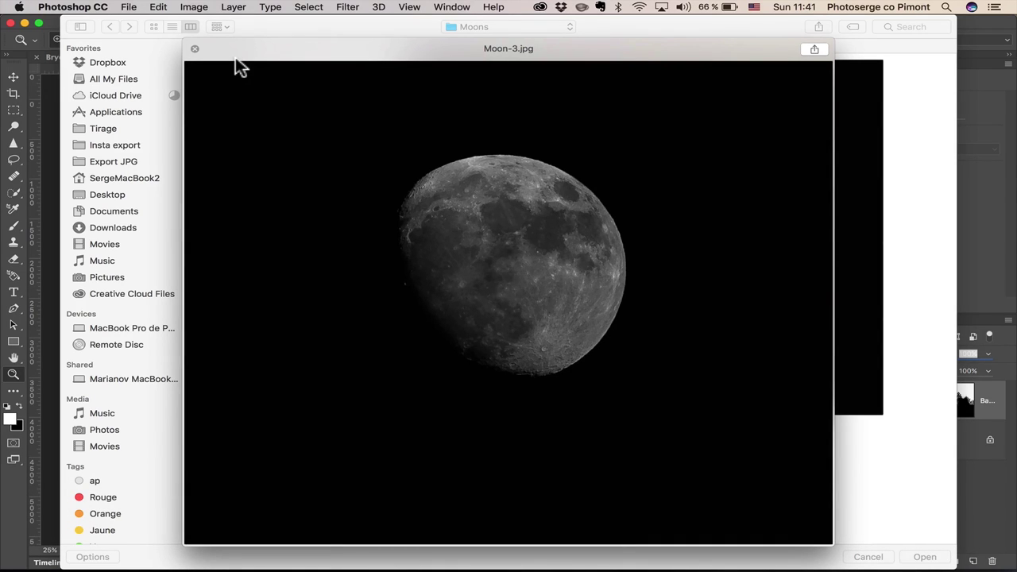
{"action": "key", "text": "space"}
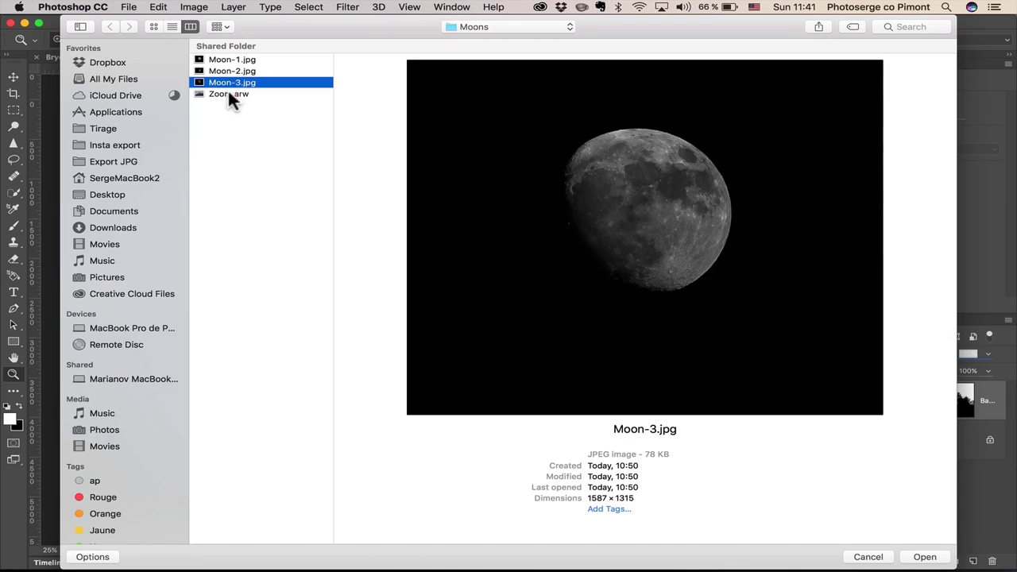
{"action": "left_click", "coordinate": [229, 93]}
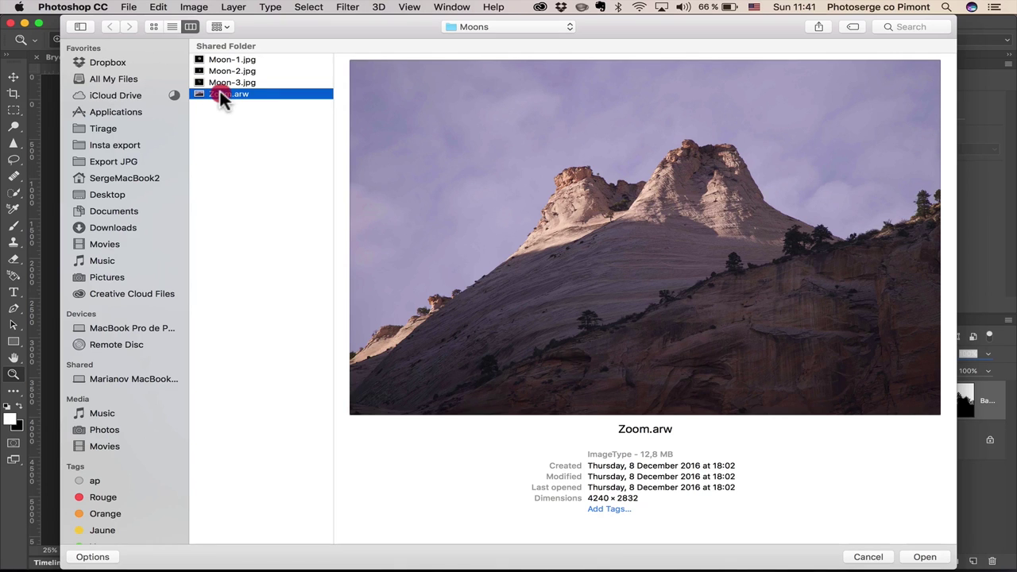
{"action": "double_click", "coordinate": [219, 94]}
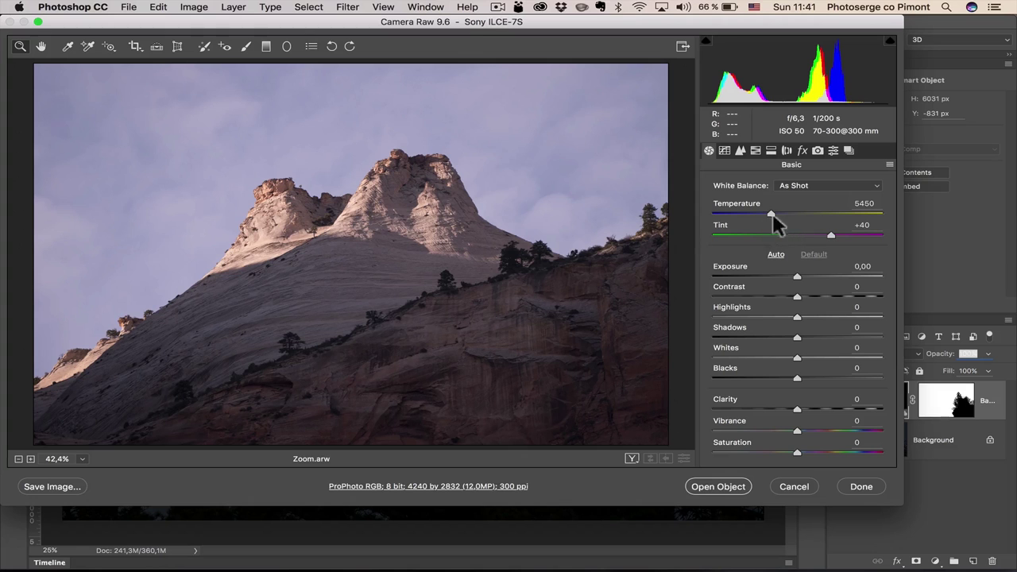
Set Temperature 4150, Exposure -1,90, Contrast +39, Highlights -84, Whites -46 and Blacks -28.
{"action": "left_click_drag", "start_coordinate": [770, 215], "coordinate": [748, 211]}
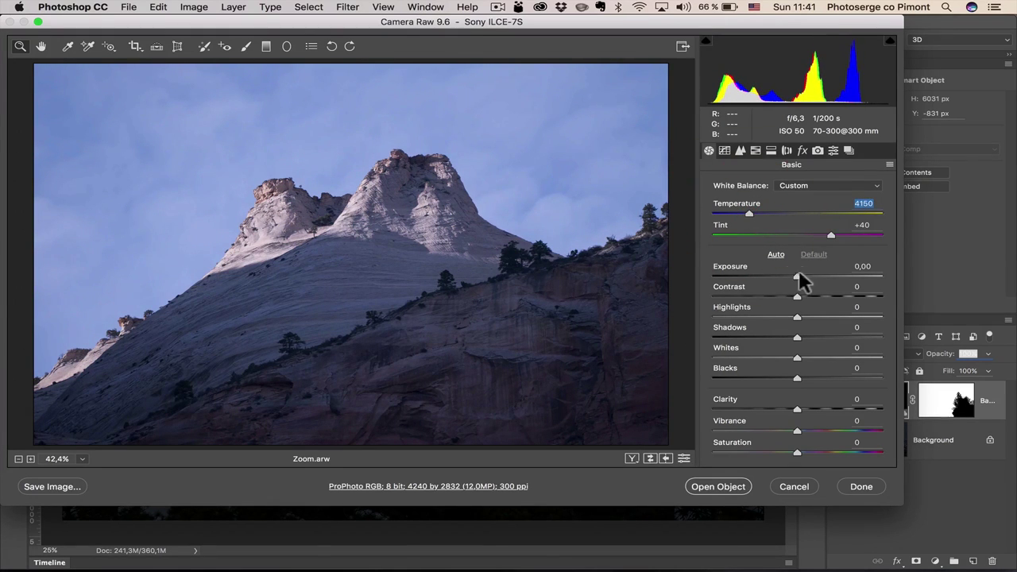
{"action": "left_click_drag", "start_coordinate": [797, 274], "coordinate": [771, 275]}
{"action": "left_click_drag", "start_coordinate": [797, 317], "coordinate": [729, 320]}
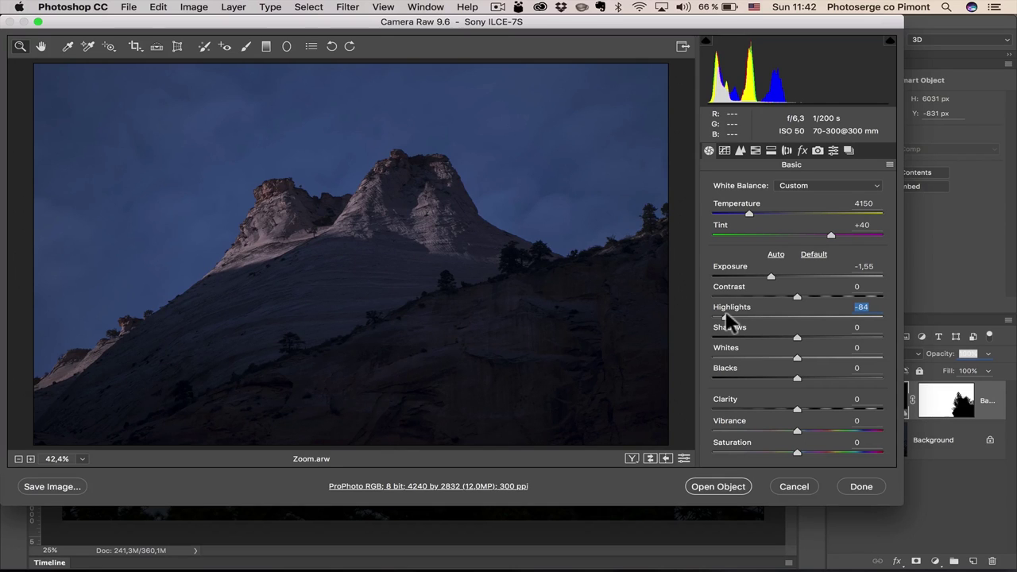
{"action": "left_click", "coordinate": [830, 297]}
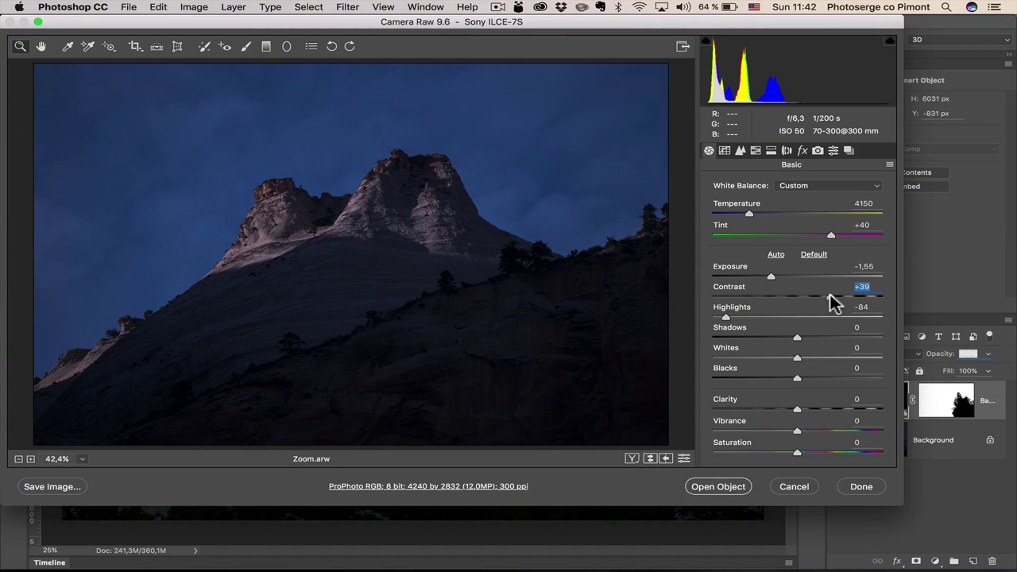
{"action": "left_click_drag", "start_coordinate": [797, 379], "coordinate": [773, 385]}
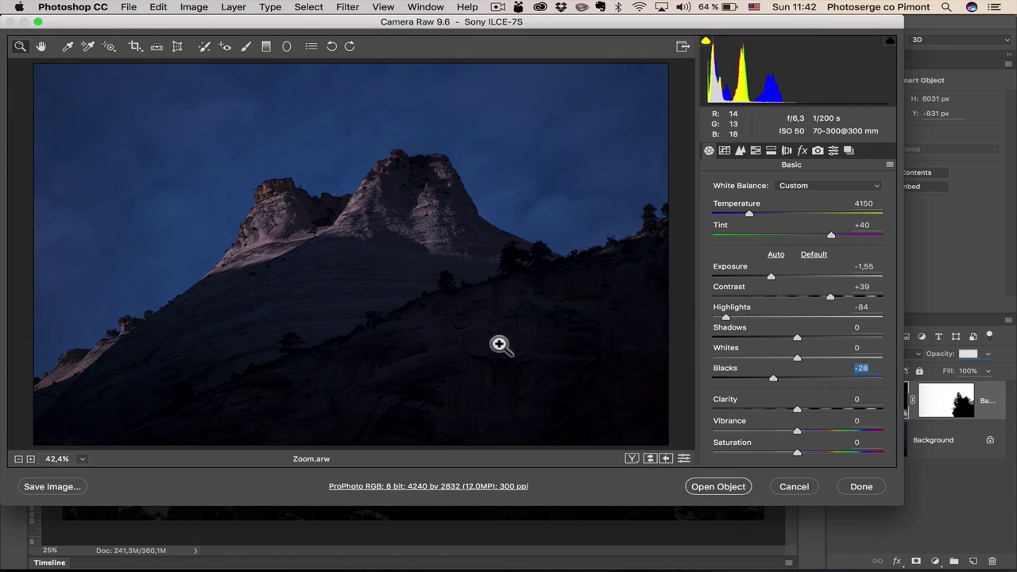
{"action": "left_click_drag", "start_coordinate": [797, 358], "coordinate": [755, 357]}
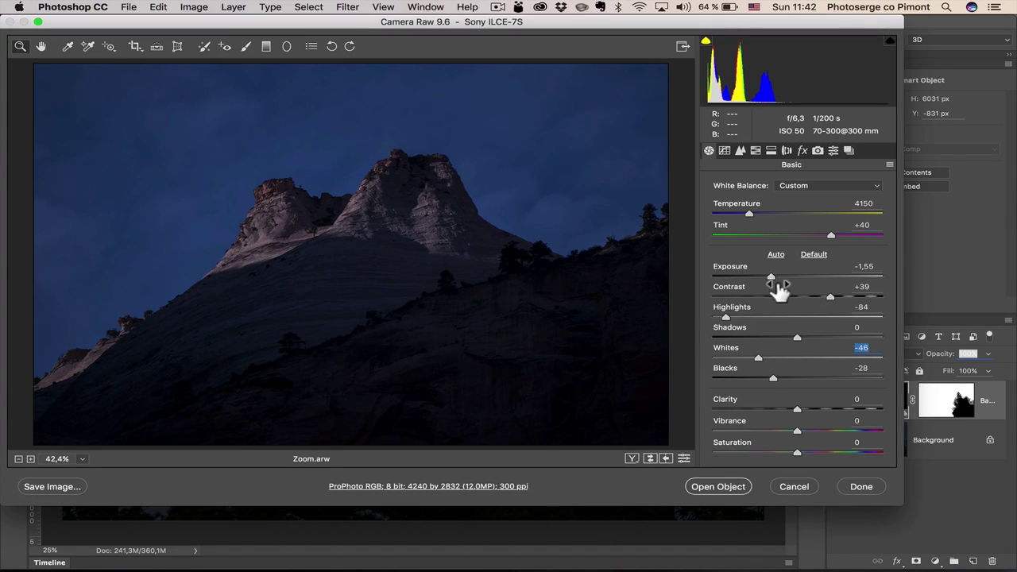
{"action": "left_click_drag", "start_coordinate": [771, 274], "coordinate": [773, 276]}
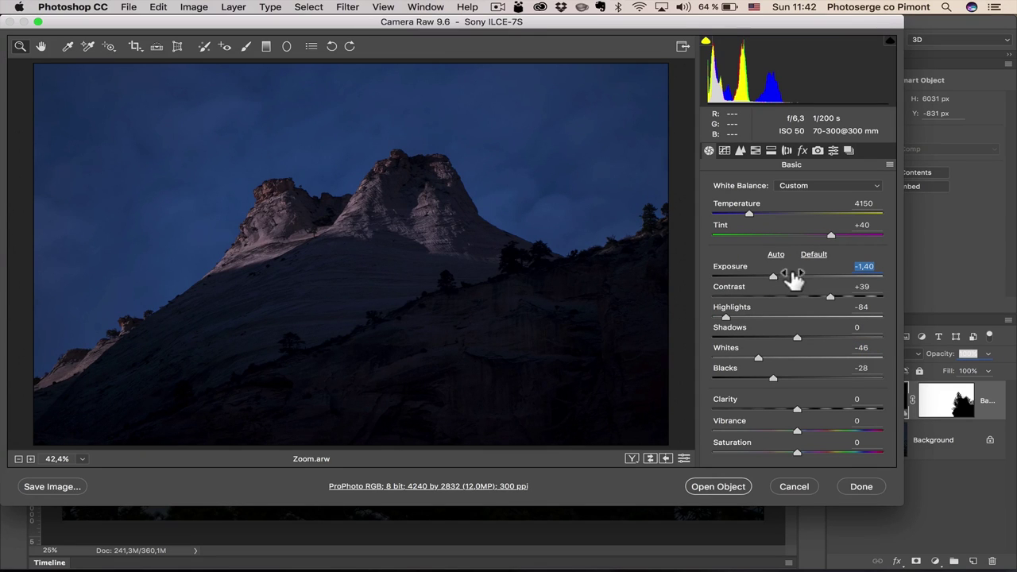
{"action": "left_click_drag", "start_coordinate": [775, 280], "coordinate": [763, 279]}
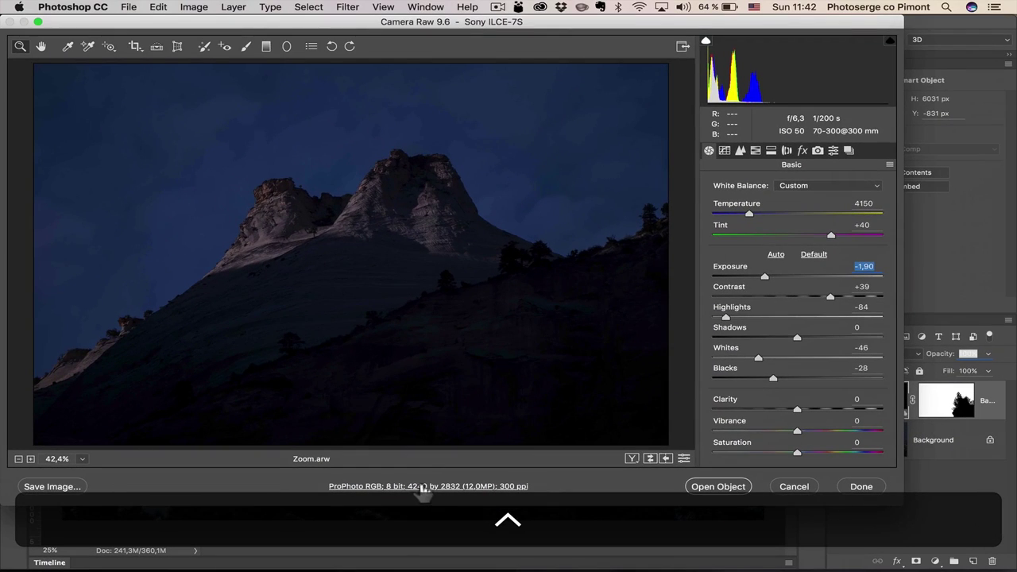
{"action": "left_click", "coordinate": [421, 486]}
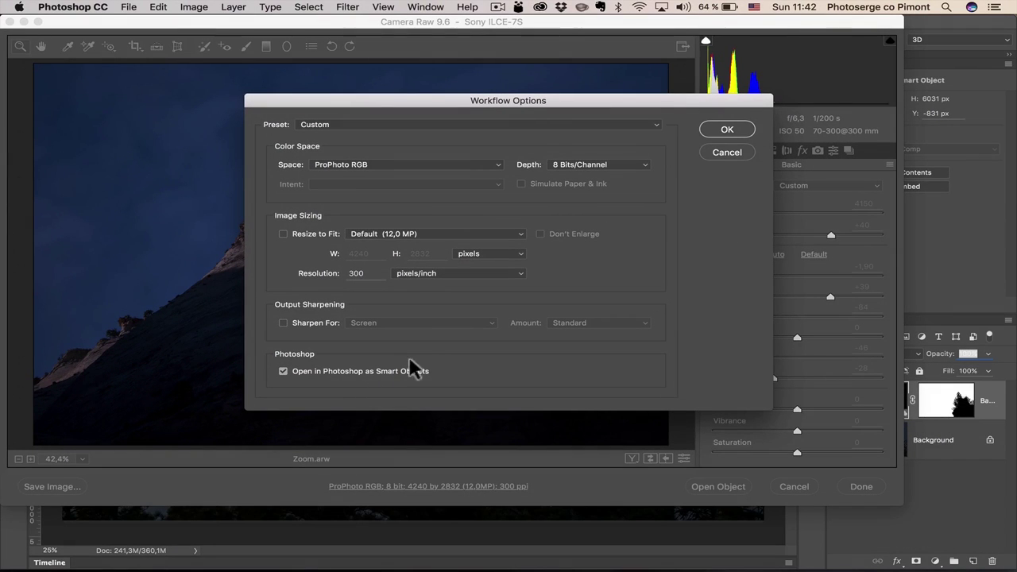
Enable smart-object output and open Zoom.arw in Photoshop as the Zoom-1 document.
{"action": "left_click", "coordinate": [725, 129]}
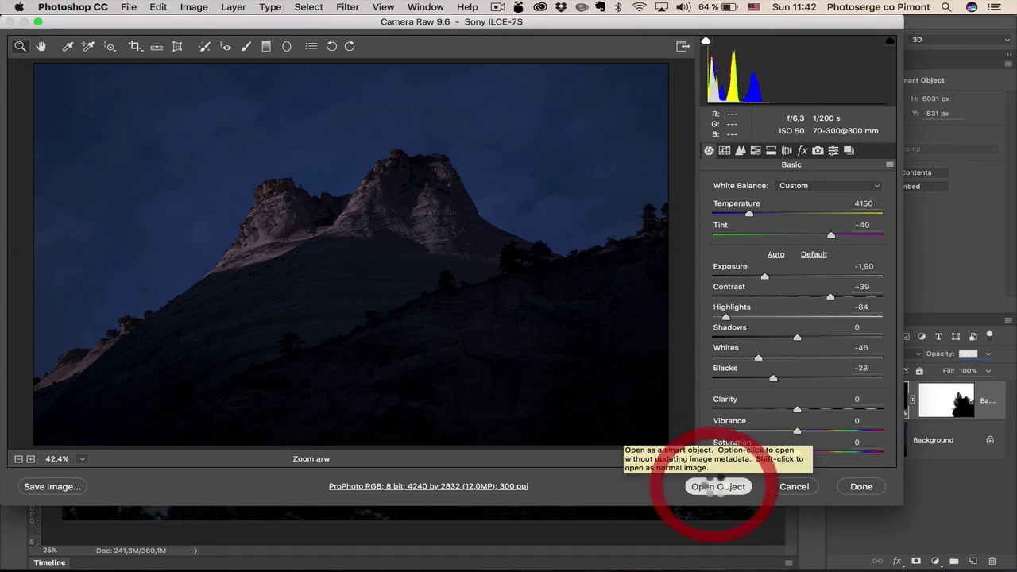
{"action": "left_click", "coordinate": [713, 486]}
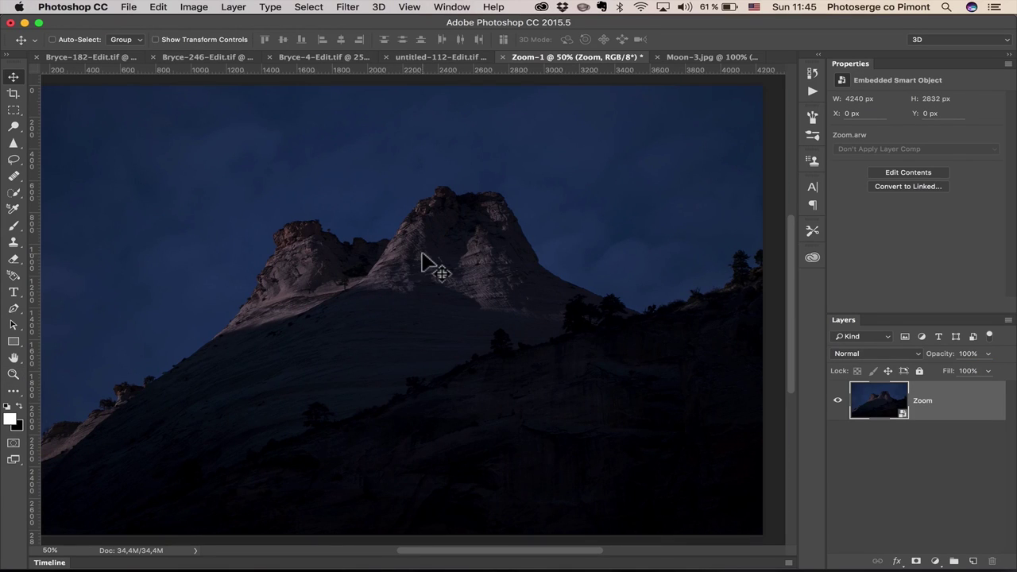
Open the full moon Moon-1.jpg as a new document.
{"action": "left_click", "coordinate": [128, 7]}
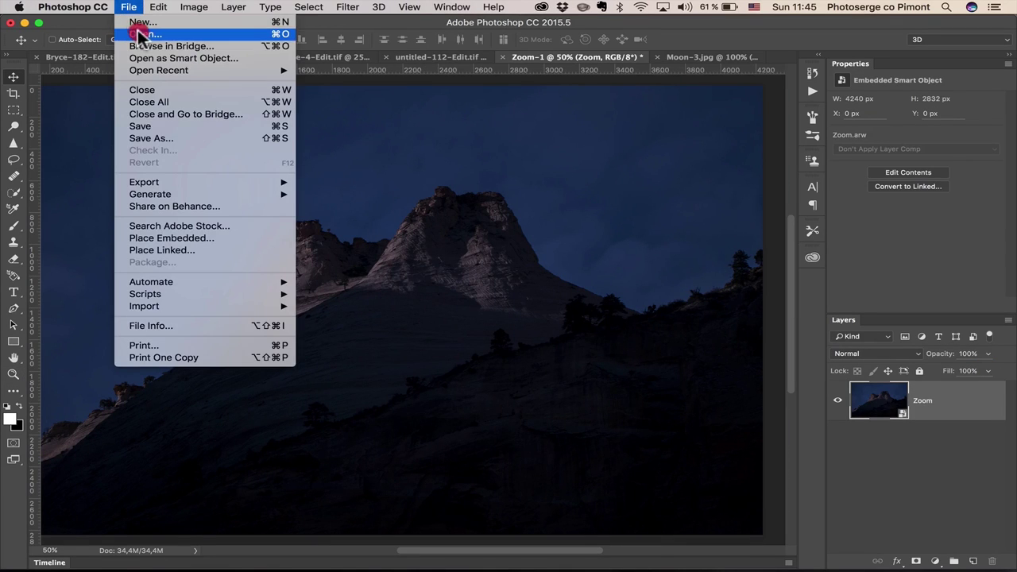
{"action": "left_click", "coordinate": [139, 35]}
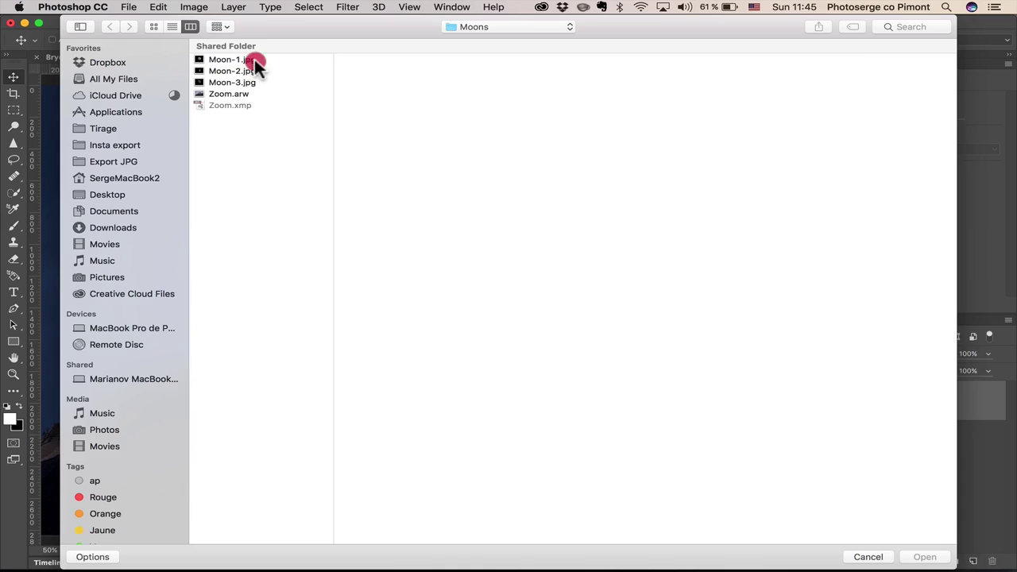
{"action": "left_click", "coordinate": [254, 60]}
{"action": "left_click", "coordinate": [254, 70]}
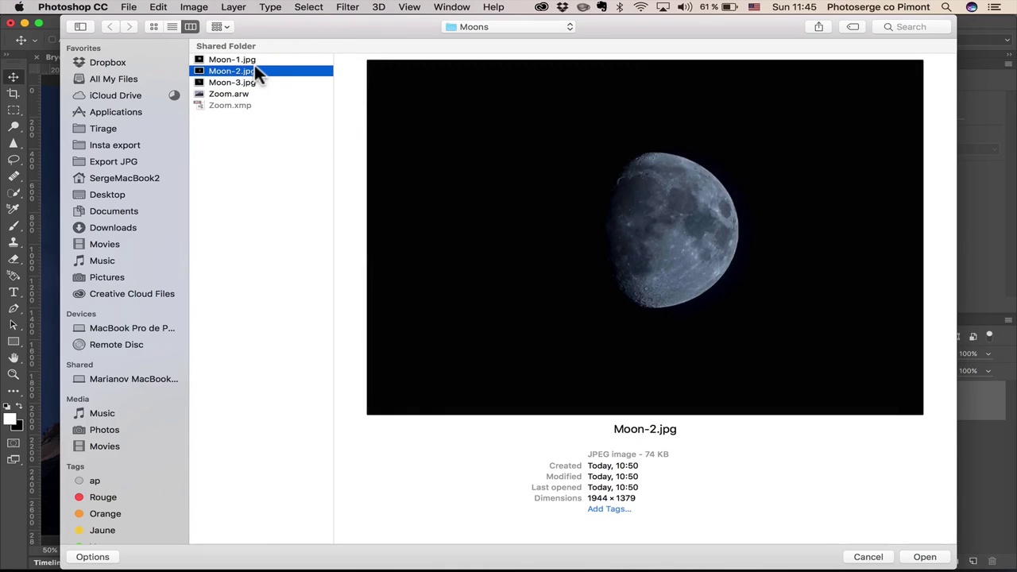
{"action": "left_click", "coordinate": [253, 59]}
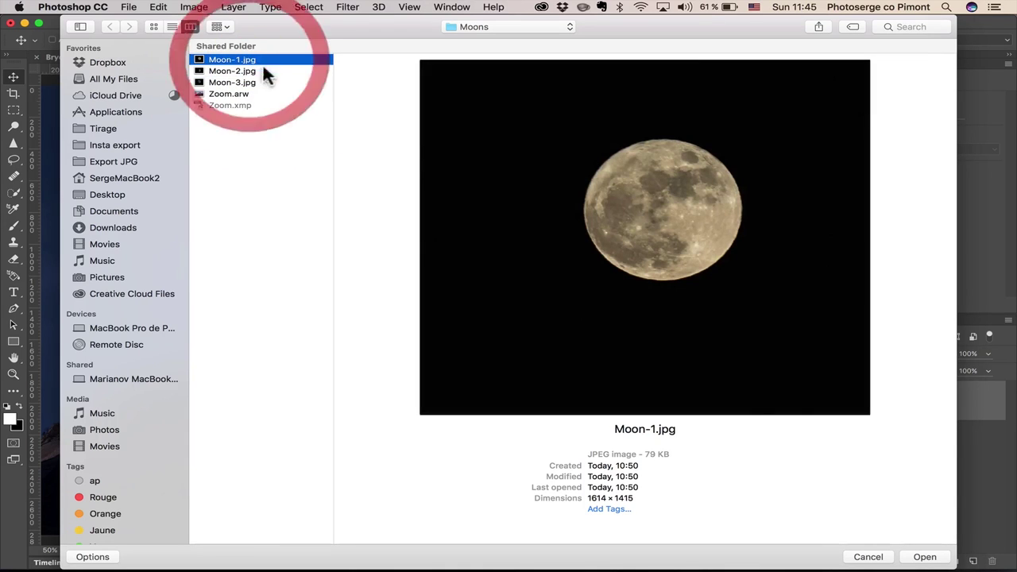
{"action": "left_click", "coordinate": [926, 556]}
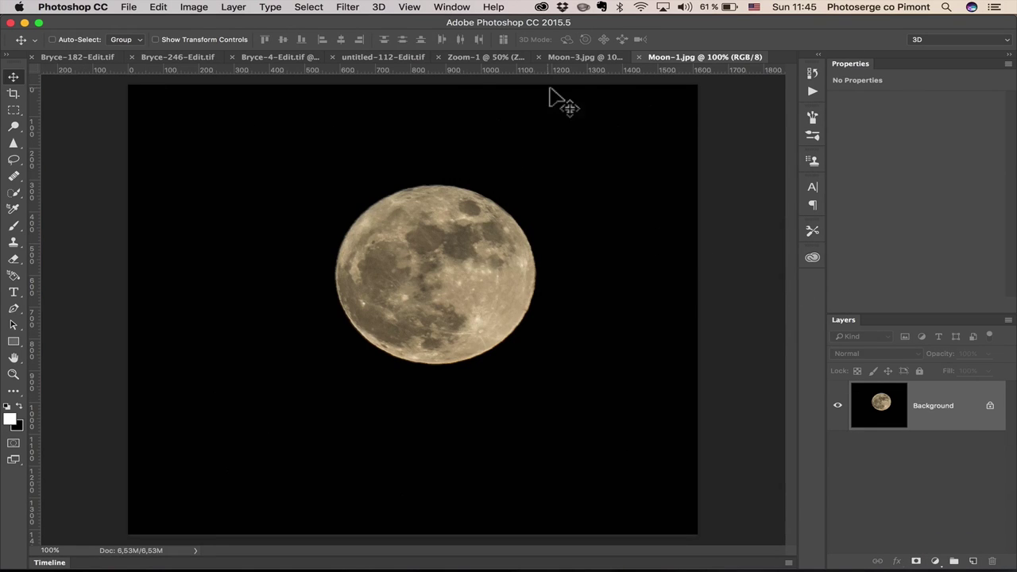
Compare the Moon-3, Moon-1 and Zoom-1 documents, ending on the mountain image.
{"action": "left_click", "coordinate": [575, 57]}
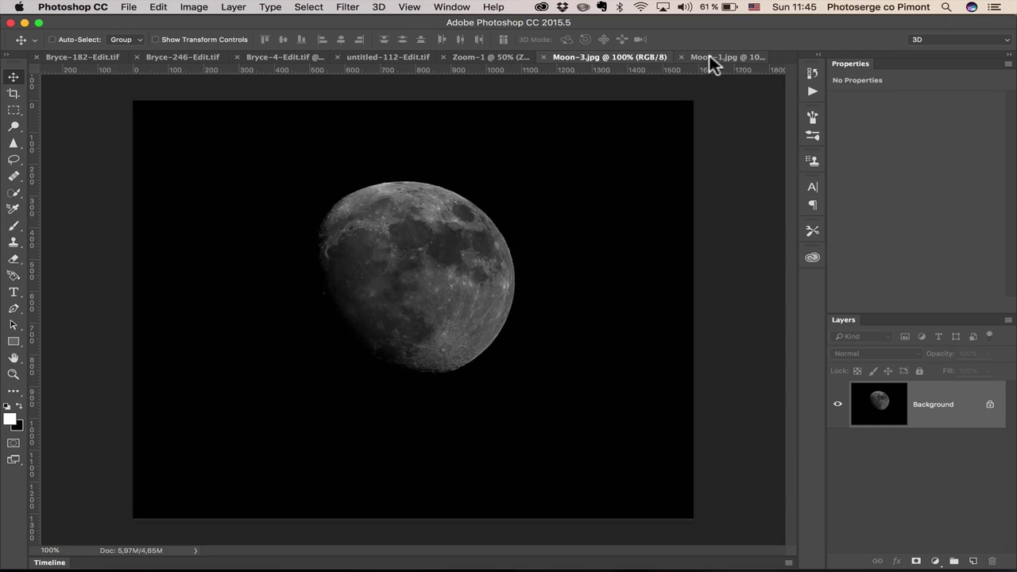
{"action": "left_click", "coordinate": [479, 56]}
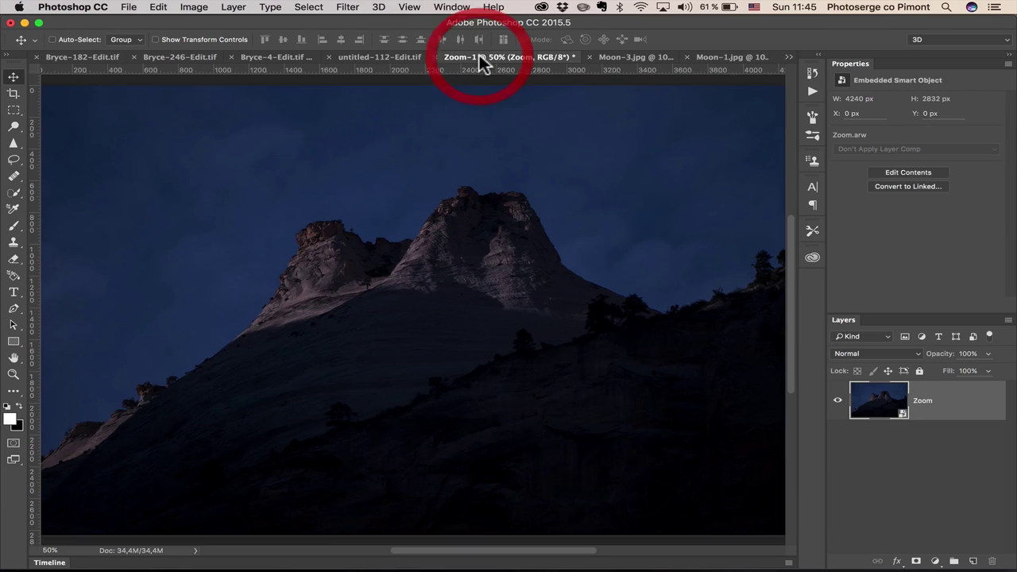
{"action": "left_click", "coordinate": [724, 57]}
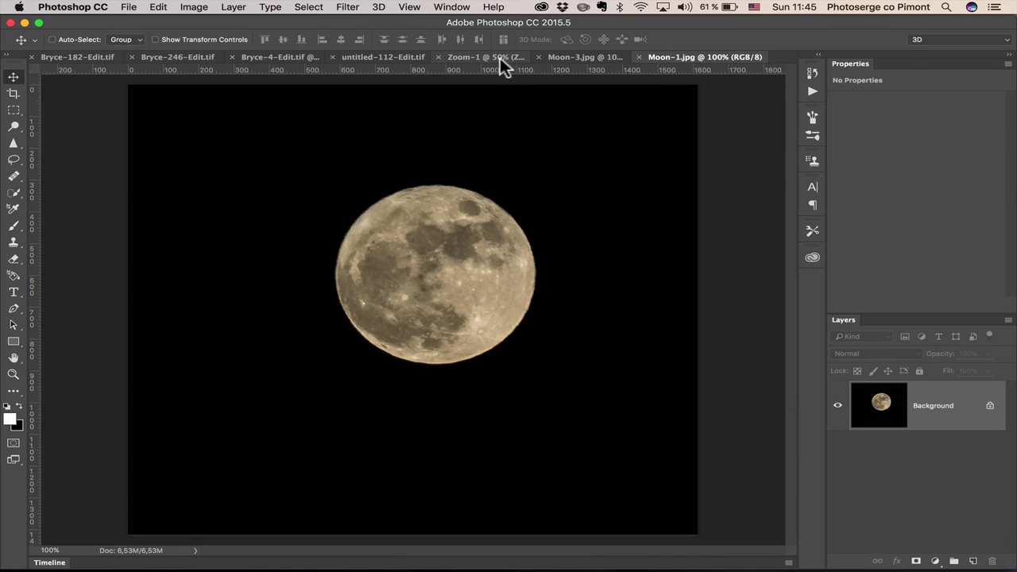
{"action": "left_click", "coordinate": [488, 57]}
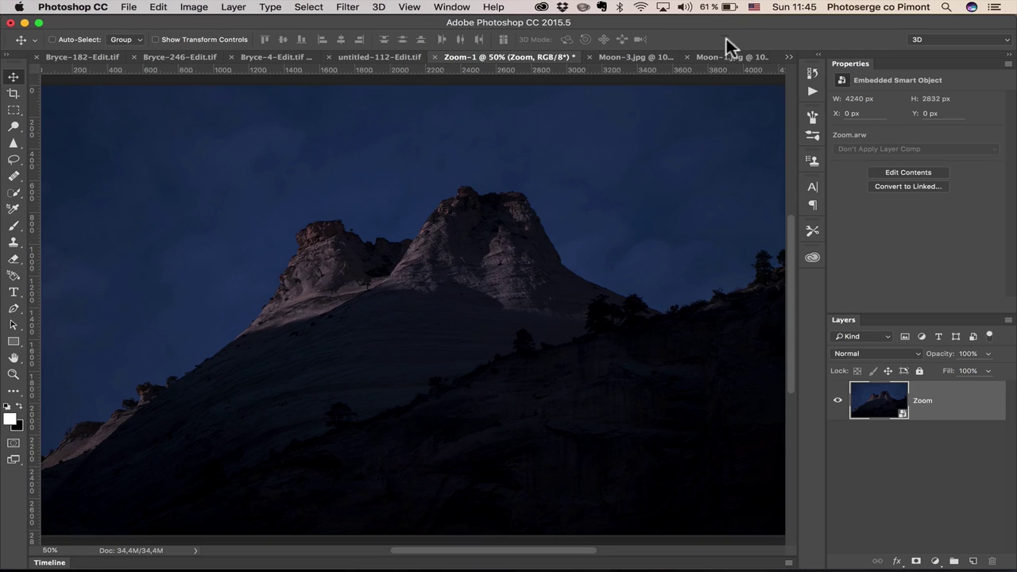
{"action": "left_click", "coordinate": [452, 7]}
{"action": "left_click", "coordinate": [537, 34]}
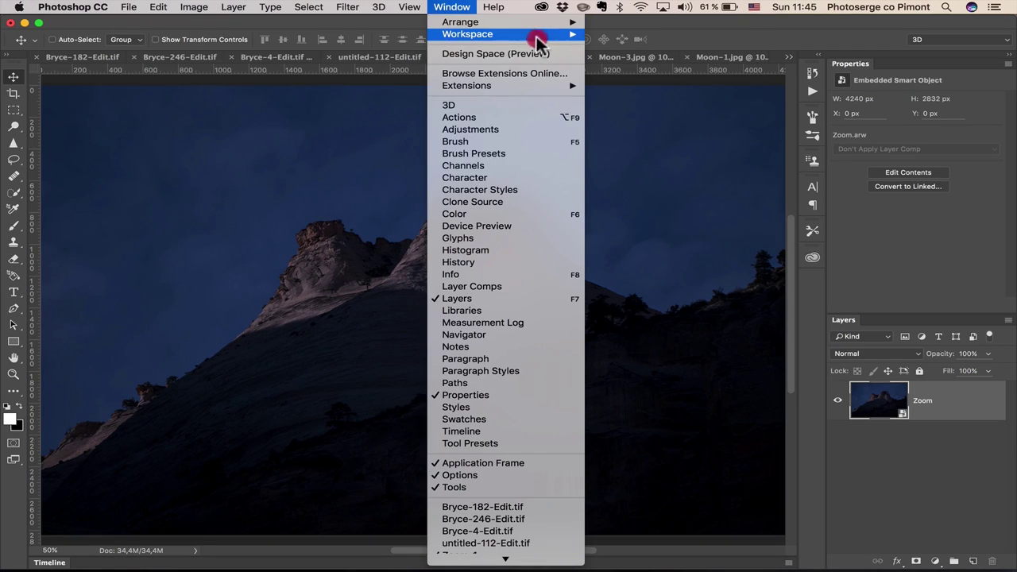
{"action": "mouse_move", "coordinate": [574, 21]}
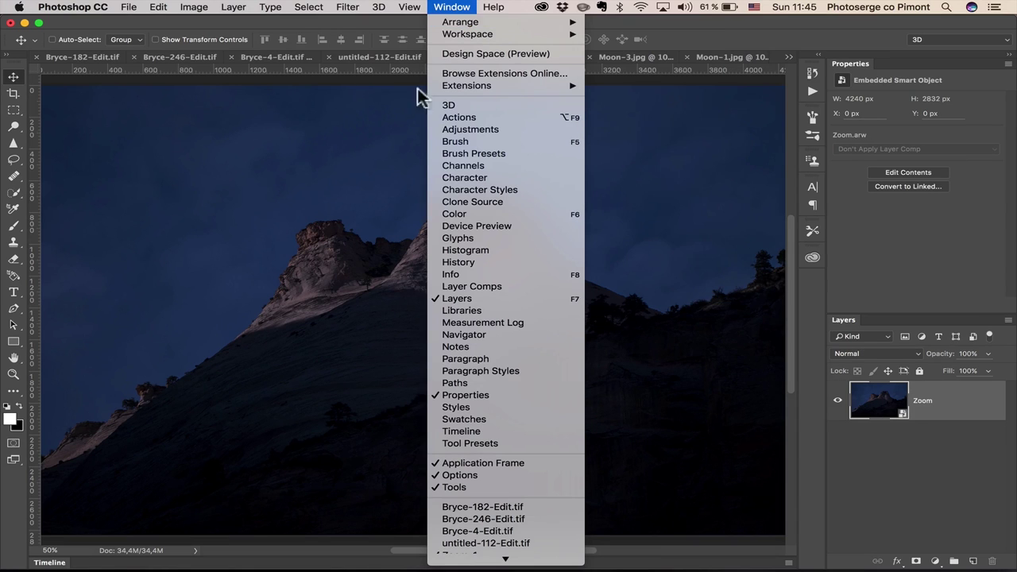
{"action": "left_click", "coordinate": [359, 84]}
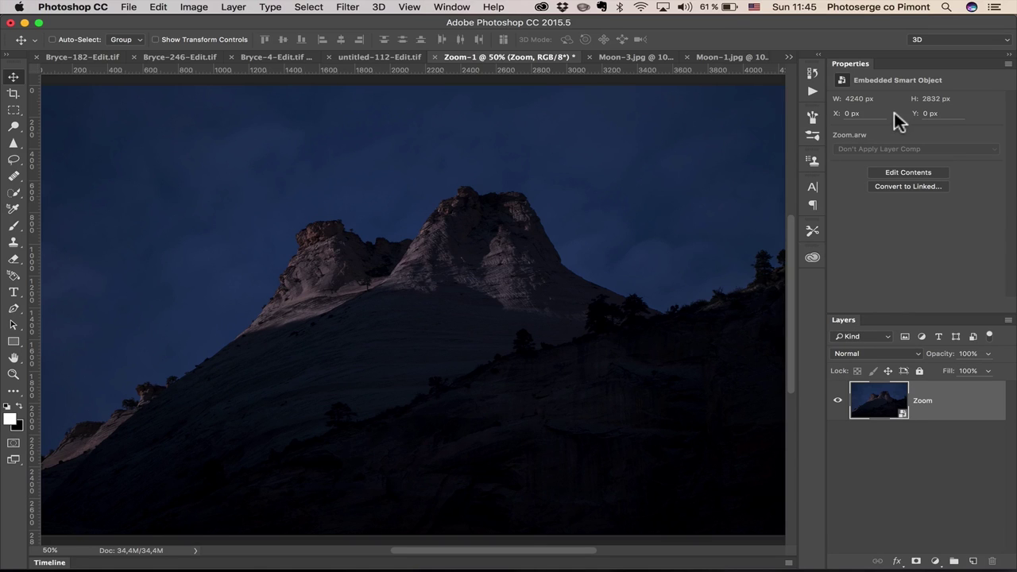
{"action": "left_click", "coordinate": [958, 40]}
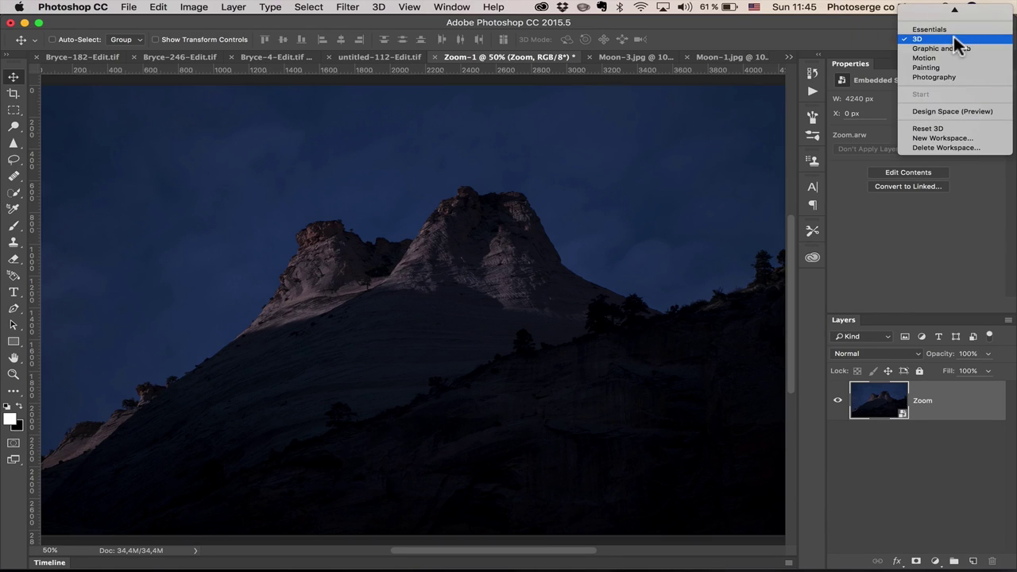
{"action": "scroll", "coordinate": [948, 44], "scroll_direction": "up", "scroll_amount": 2}
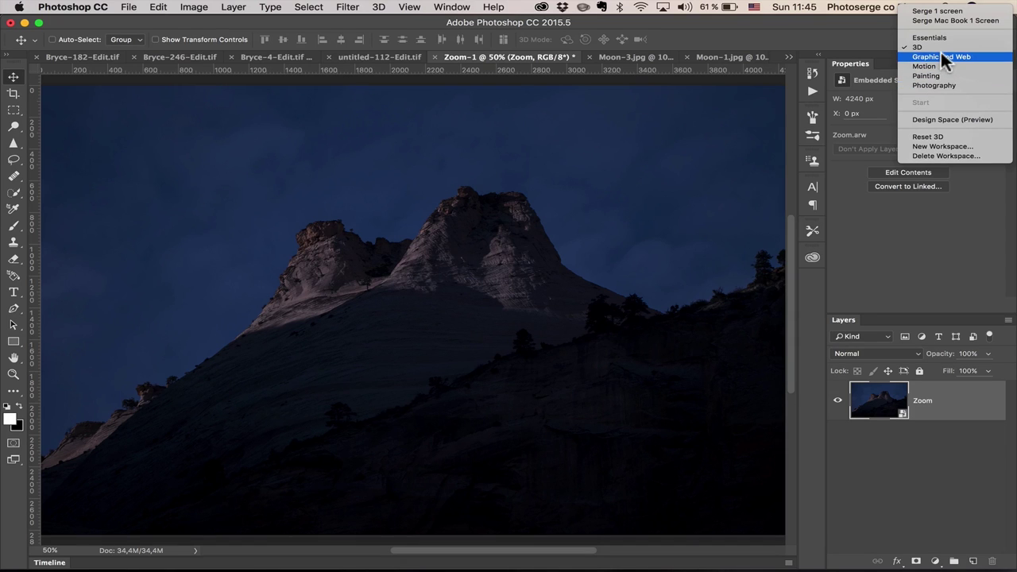
{"action": "left_click", "coordinate": [942, 52]}
{"action": "left_click", "coordinate": [941, 42]}
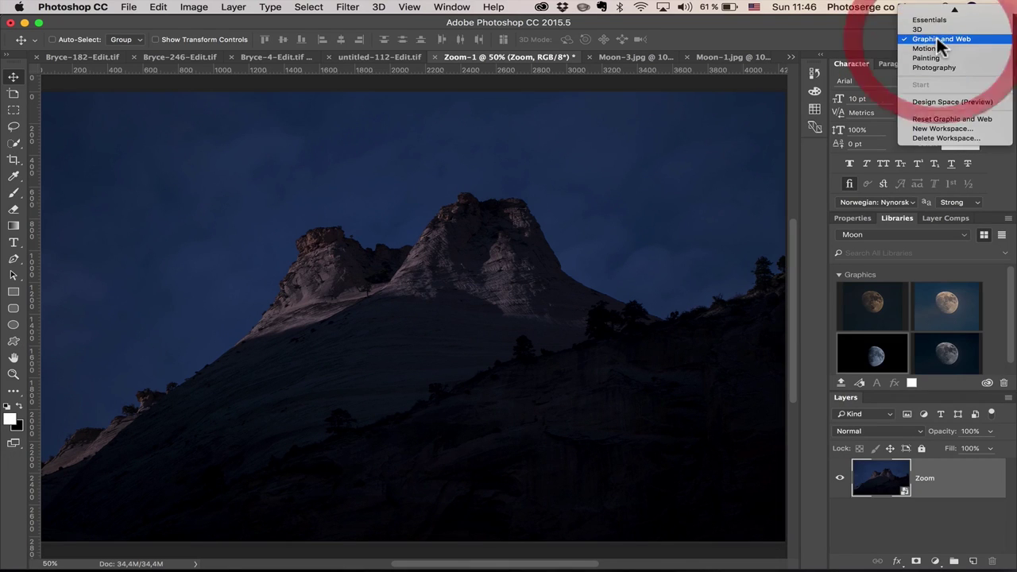
{"action": "left_click", "coordinate": [942, 51]}
{"action": "left_click", "coordinate": [926, 39]}
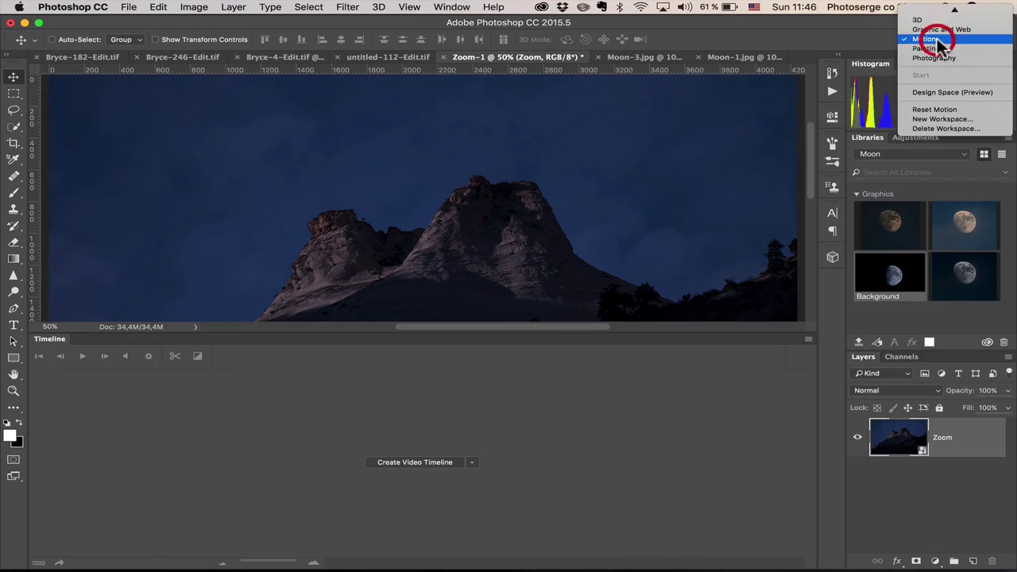
{"action": "left_click", "coordinate": [931, 26]}
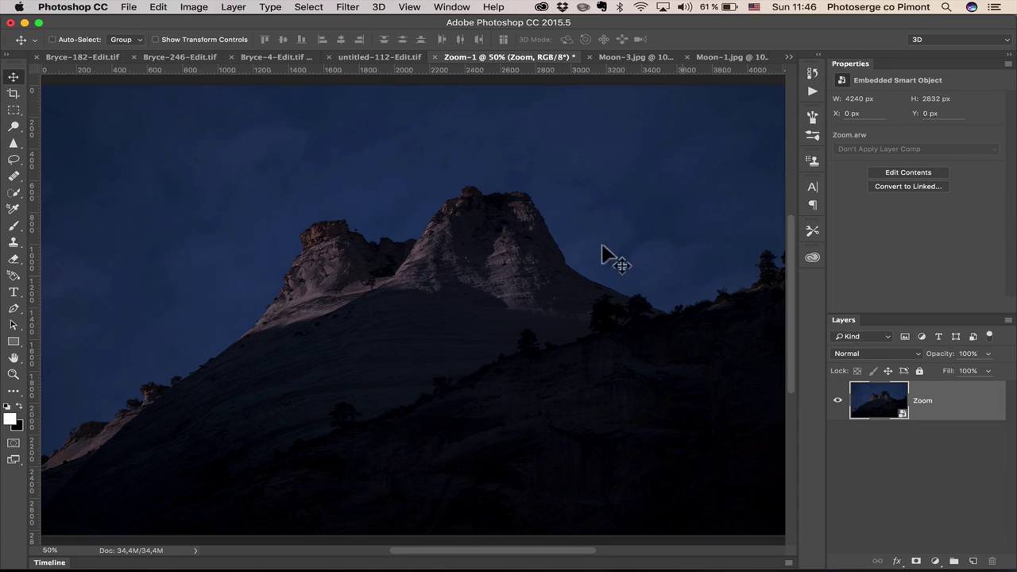
Drag the Moon-1 full moon into Zoom-1 as Layer 1 and position it above the peaks.
{"action": "left_click", "coordinate": [708, 57]}
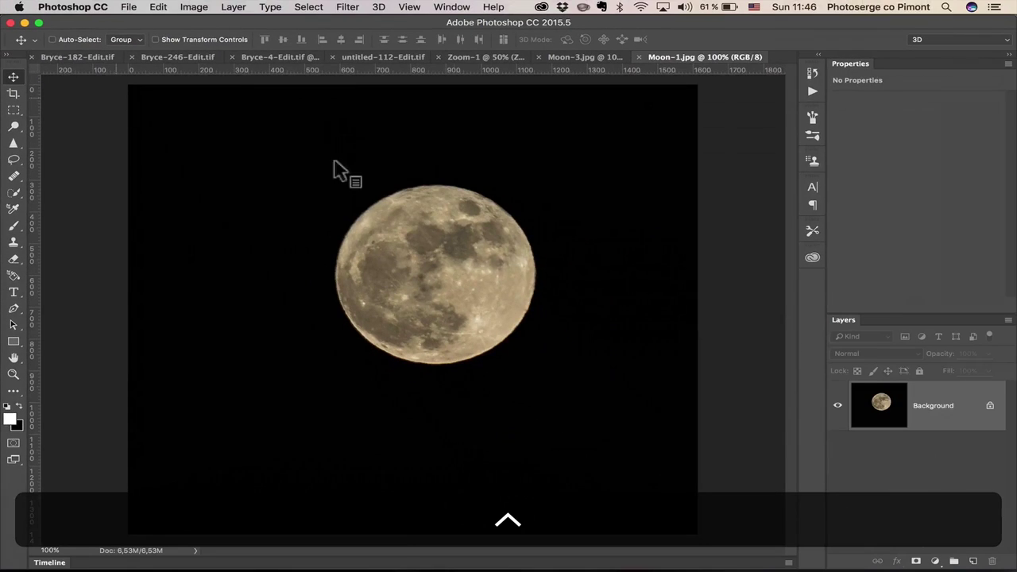
{"action": "left_click_drag", "start_coordinate": [482, 242], "coordinate": [475, 65]}
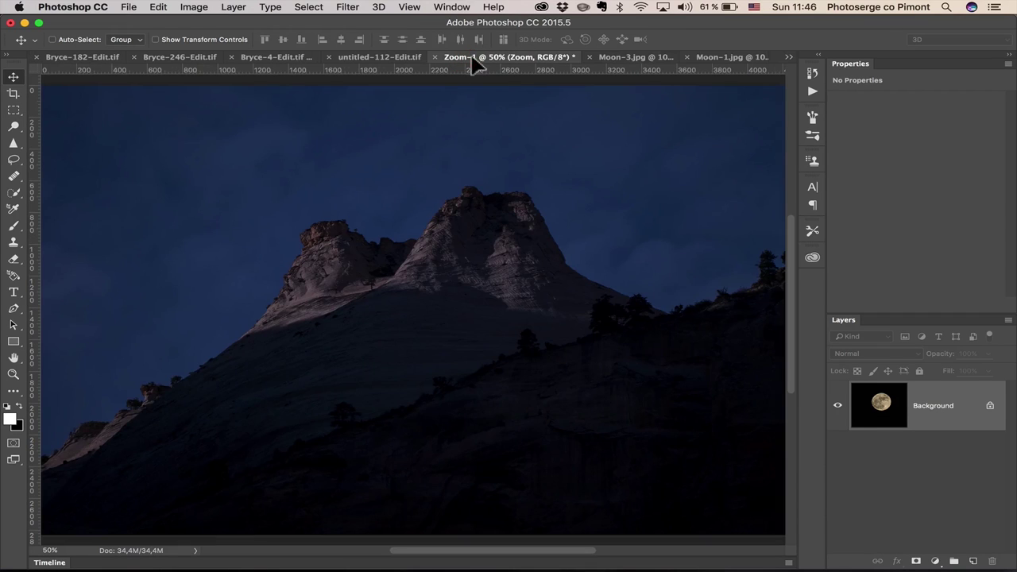
{"action": "left_click_drag", "start_coordinate": [469, 178], "coordinate": [466, 177]}
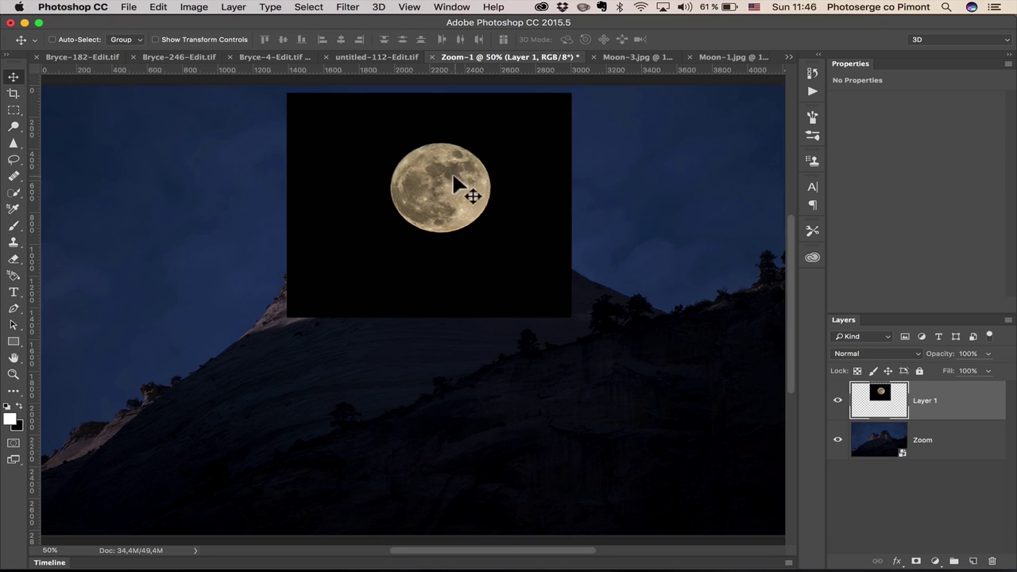
{"action": "left_click_drag", "start_coordinate": [453, 200], "coordinate": [409, 200]}
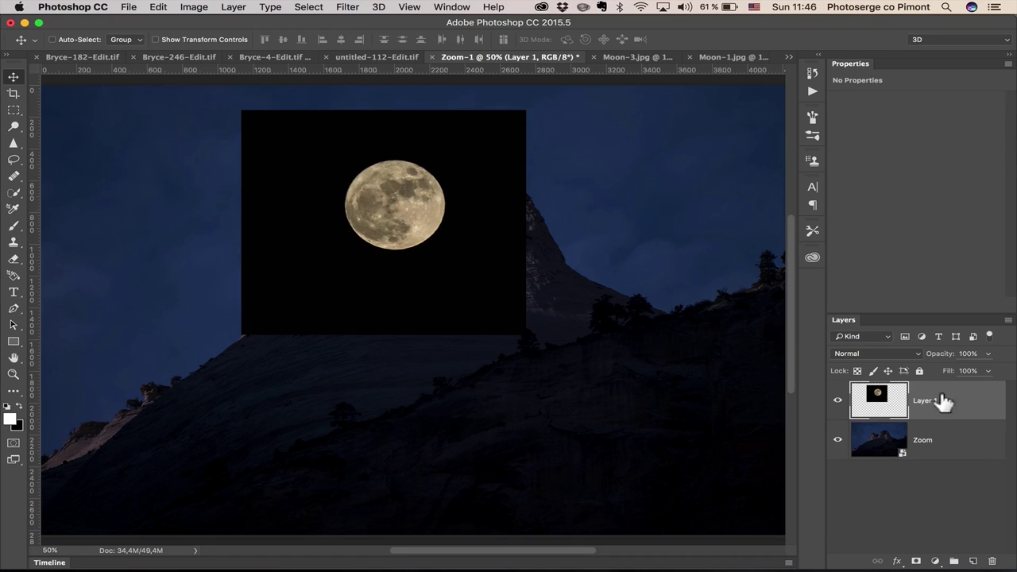
{"action": "left_click", "coordinate": [871, 353]}
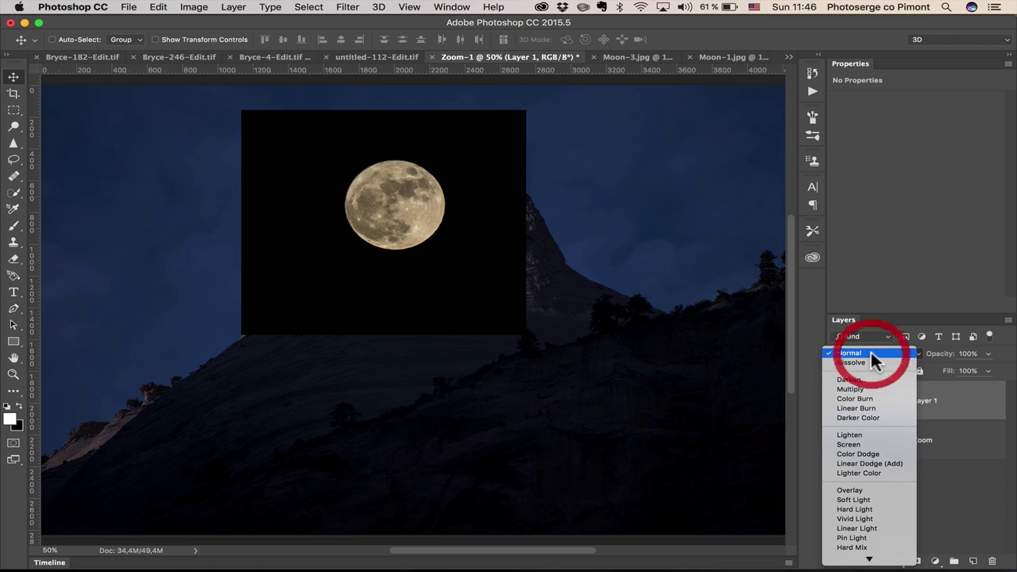
Set Layer 1 to Screen blending and move the moon down onto the left peak.
{"action": "left_click", "coordinate": [864, 445]}
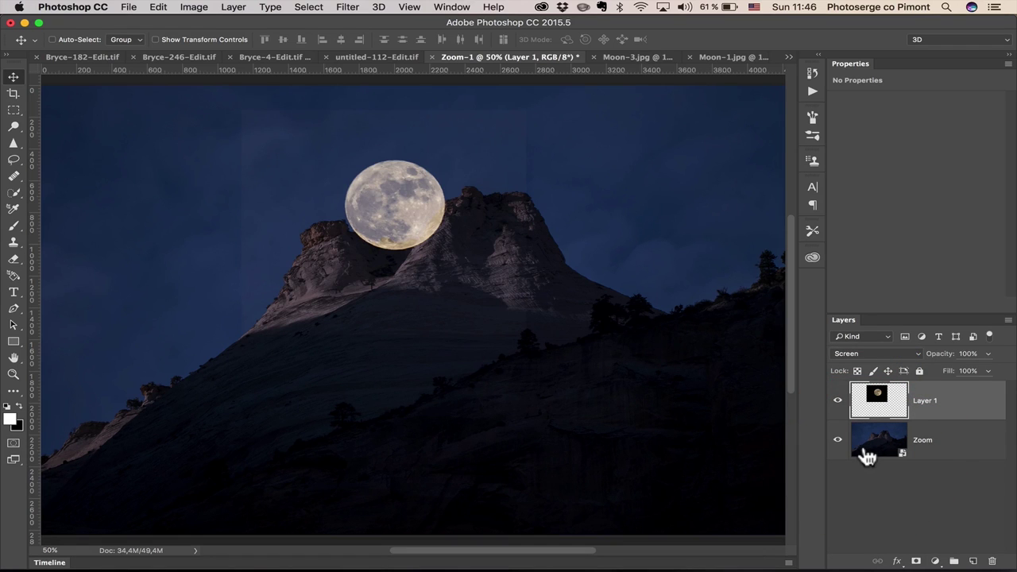
{"action": "left_click_drag", "start_coordinate": [412, 205], "coordinate": [431, 196]}
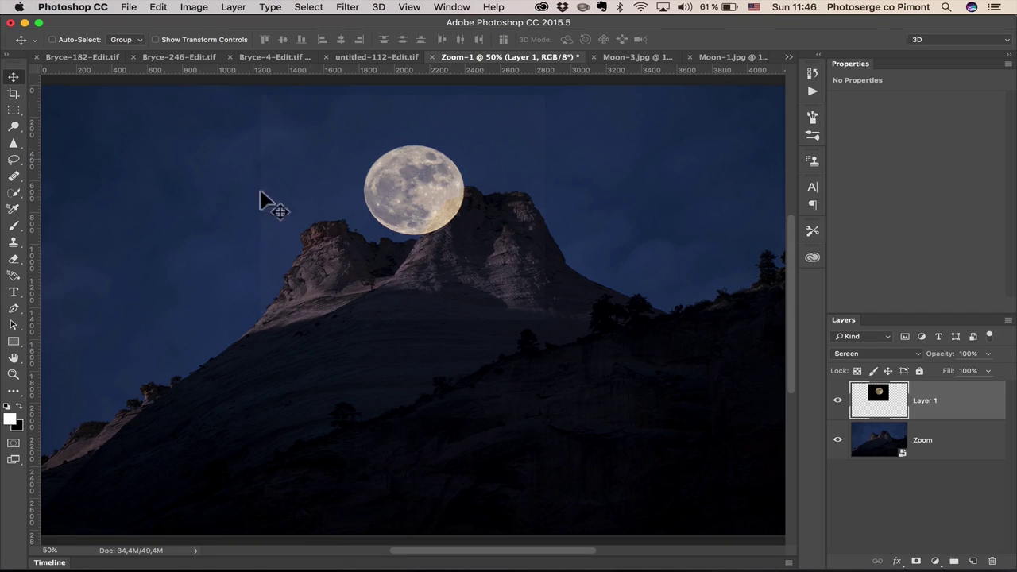
{"action": "left_click_drag", "start_coordinate": [433, 199], "coordinate": [358, 228]}
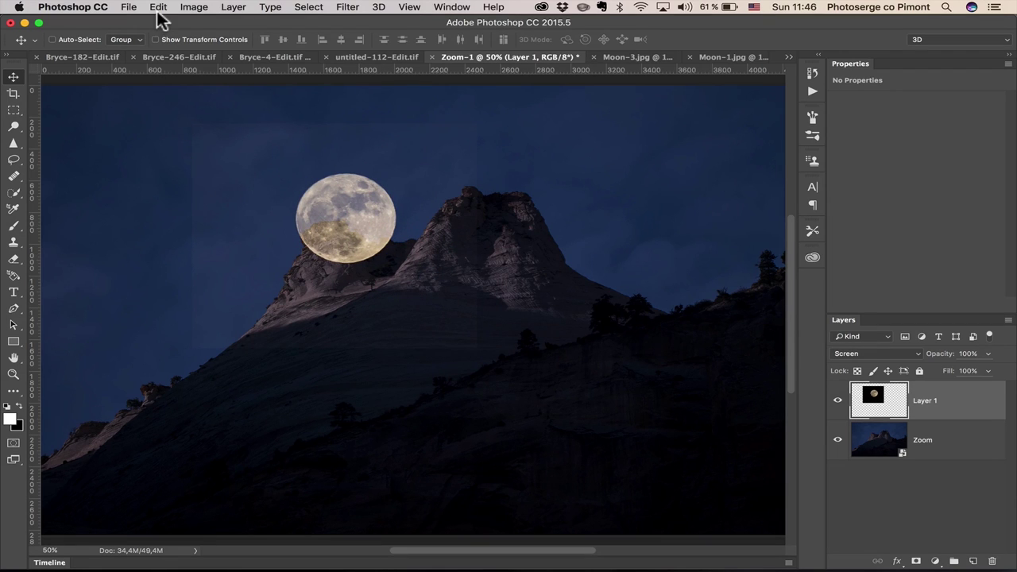
Free Transform the moon proportionally to about 195% and place it up-left beside the peak.
{"action": "left_click_drag", "start_coordinate": [159, 11], "coordinate": [242, 289]}
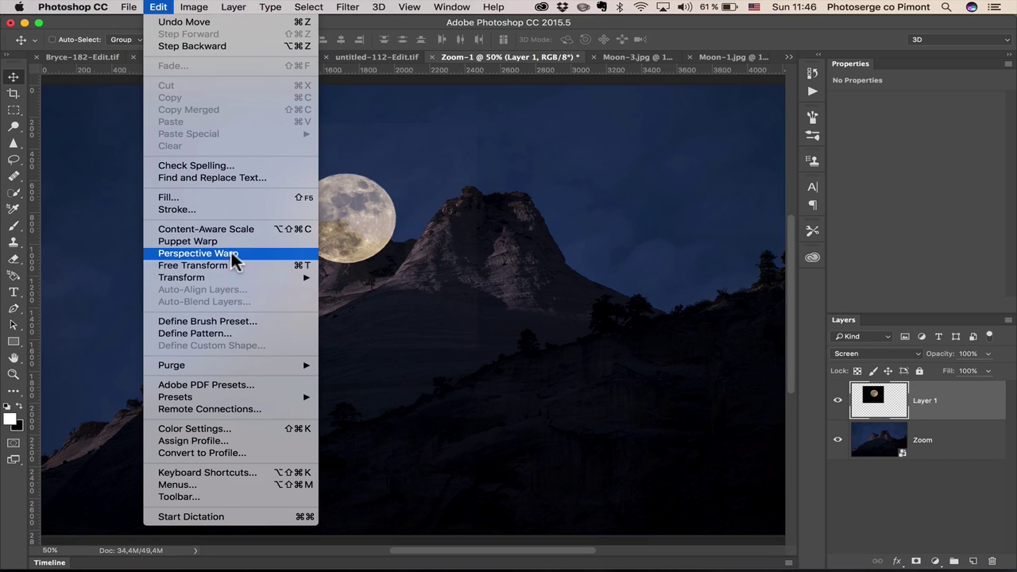
{"action": "left_click", "coordinate": [311, 265]}
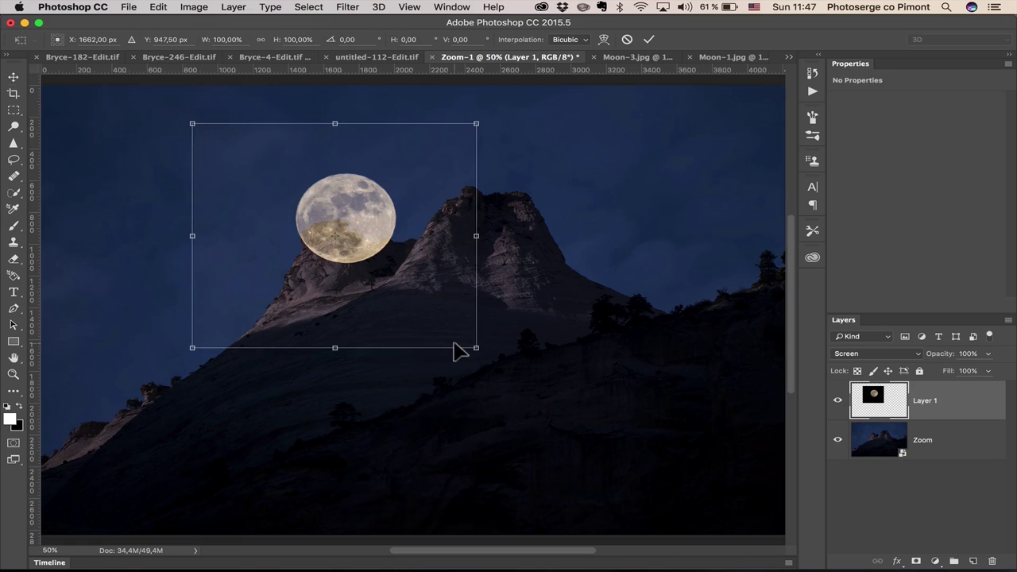
{"action": "key", "text": "shift"}
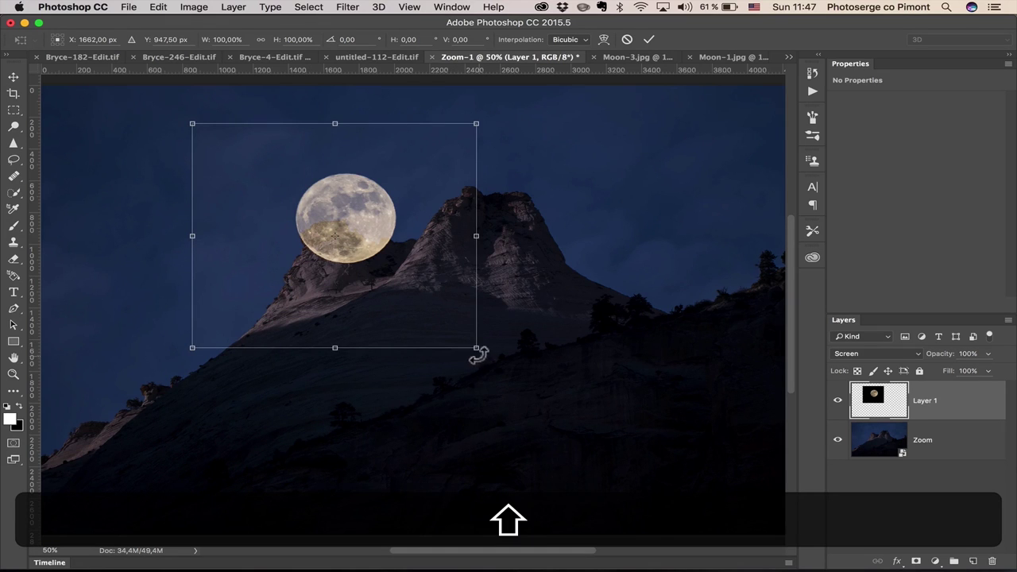
{"action": "left_click_drag", "start_coordinate": [481, 351], "coordinate": [705, 450]}
{"action": "left_click_drag", "start_coordinate": [452, 276], "coordinate": [385, 205]}
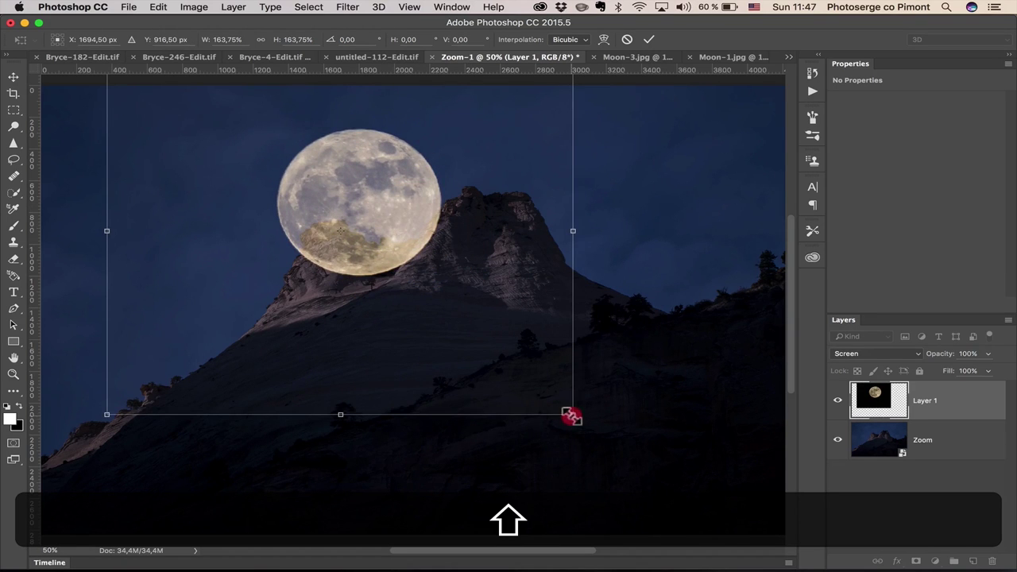
{"action": "left_click_drag", "start_coordinate": [572, 415], "coordinate": [664, 487]}
{"action": "left_click_drag", "start_coordinate": [454, 278], "coordinate": [411, 233]}
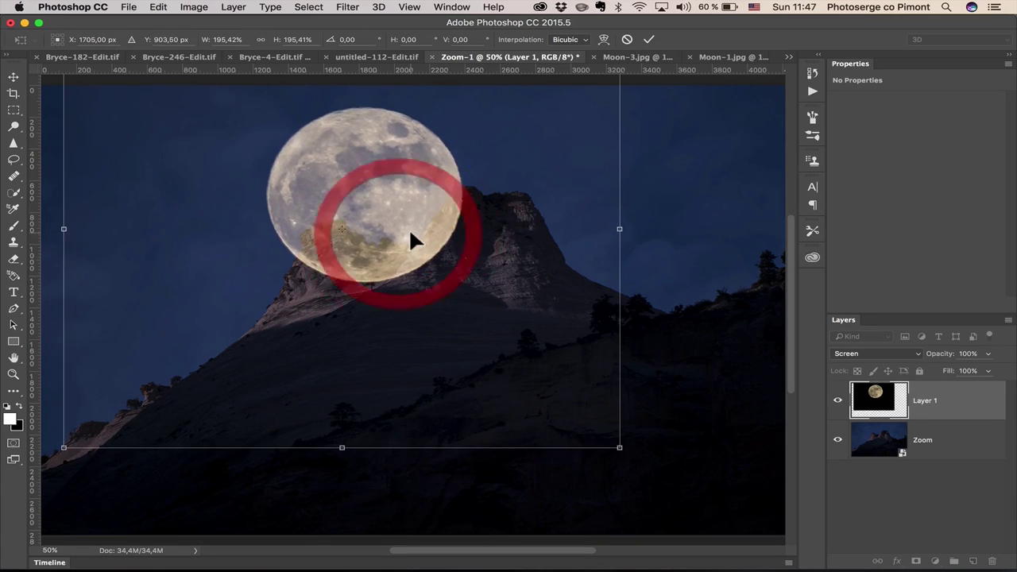
{"action": "key", "text": "Return"}
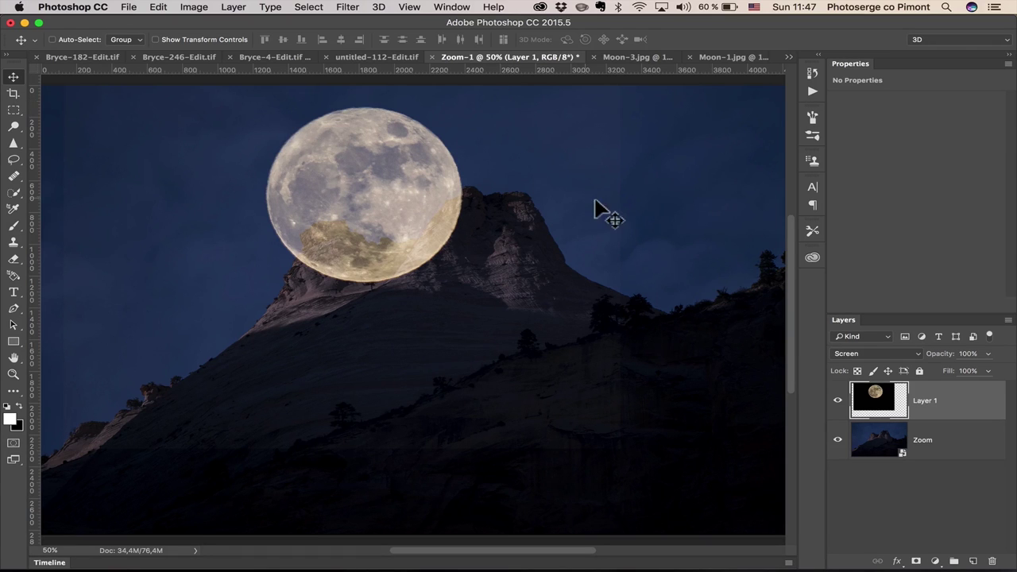
Hide the moon, Quick Select the sky on the Zoom layer, then show Layer 1 again.
{"action": "left_click", "coordinate": [838, 401]}
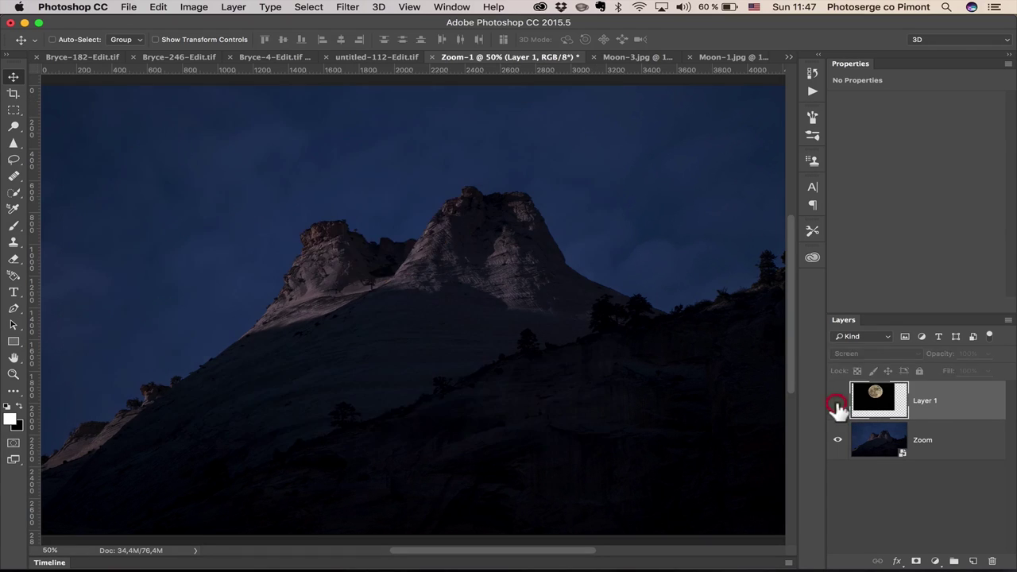
{"action": "left_click", "coordinate": [878, 441]}
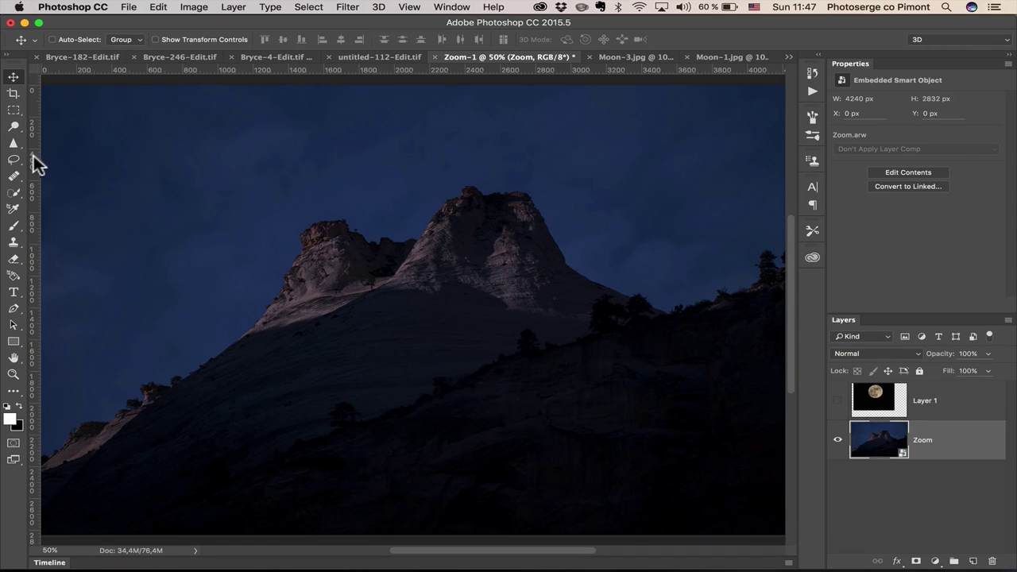
{"action": "key", "text": "w"}
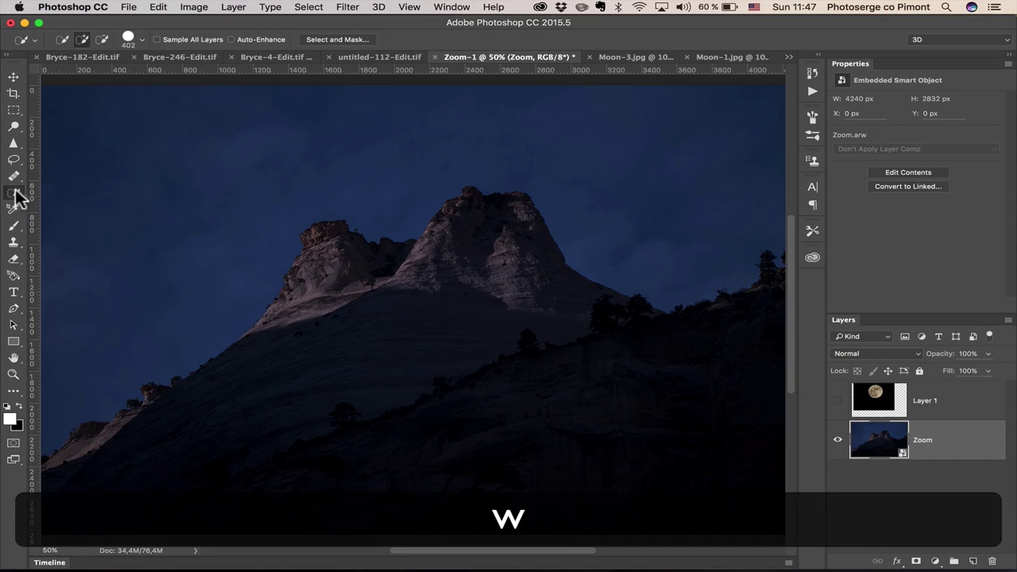
{"action": "left_click", "coordinate": [15, 194], "text": "ctrl"}
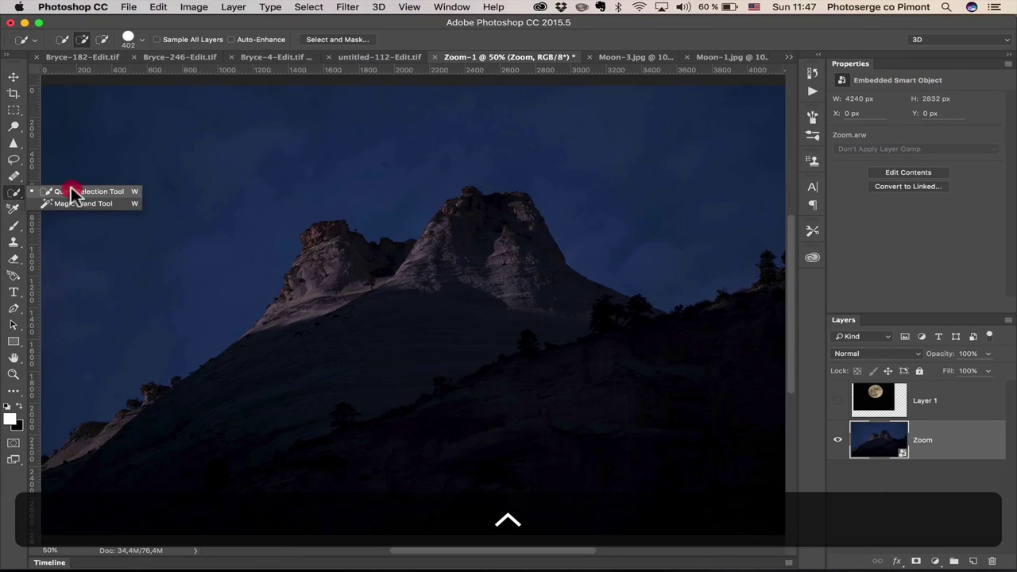
{"action": "left_click", "coordinate": [71, 193]}
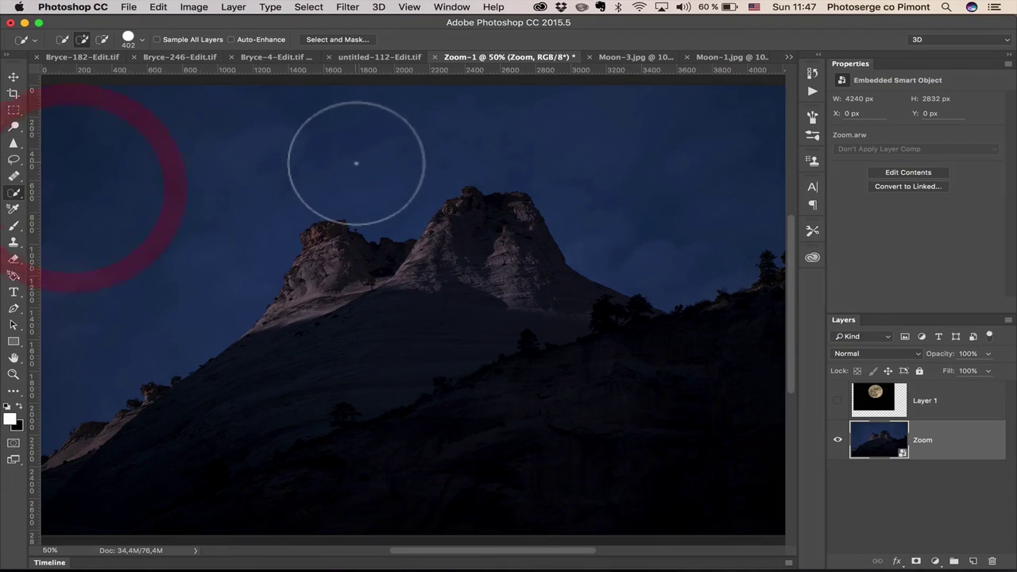
{"action": "mouse_move", "coordinate": [270, 167]}
{"action": "left_mouse_down"}
{"action": "mouse_move", "coordinate": [291, 152]}
{"action": "mouse_move", "coordinate": [421, 125]}
{"action": "mouse_move", "coordinate": [613, 126]}
{"action": "left_mouse_up"}
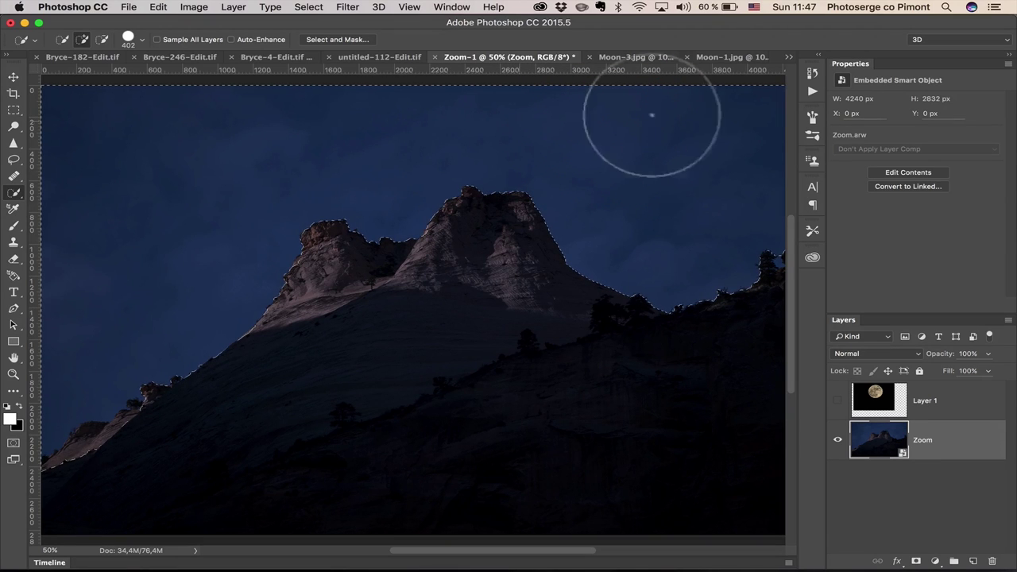
{"action": "left_click", "coordinate": [963, 403]}
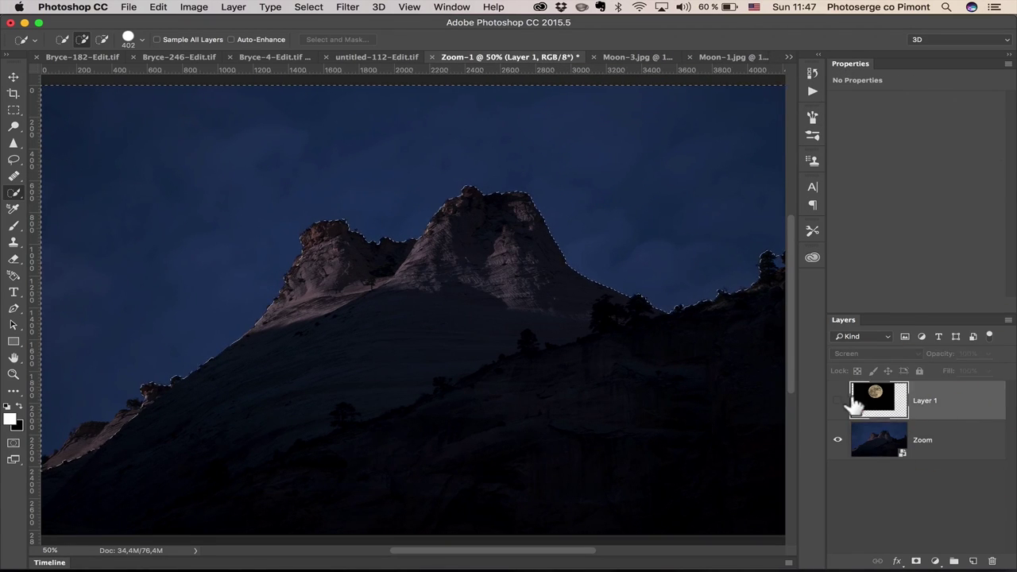
{"action": "left_click", "coordinate": [838, 401]}
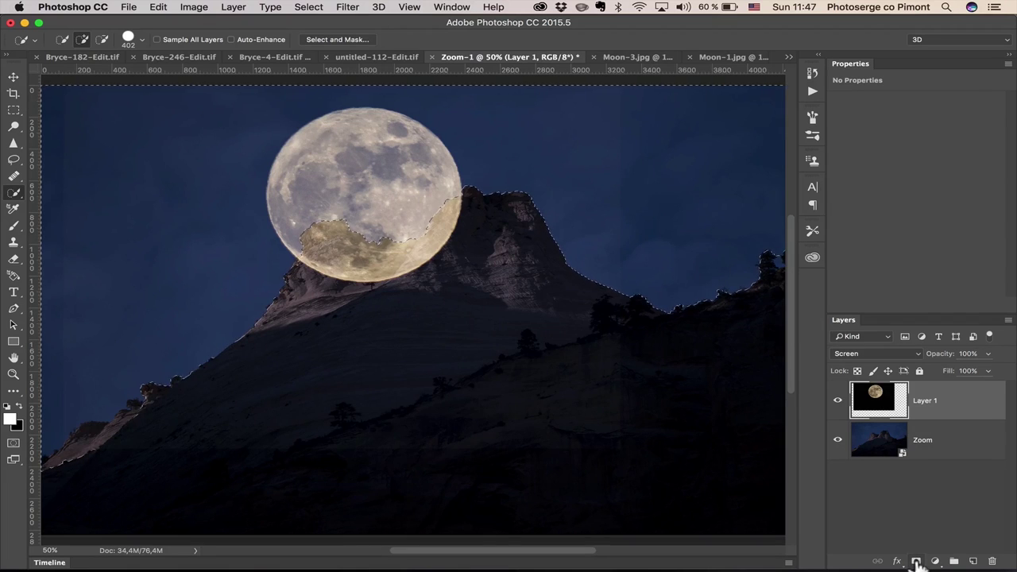
{"action": "left_click", "coordinate": [916, 562]}
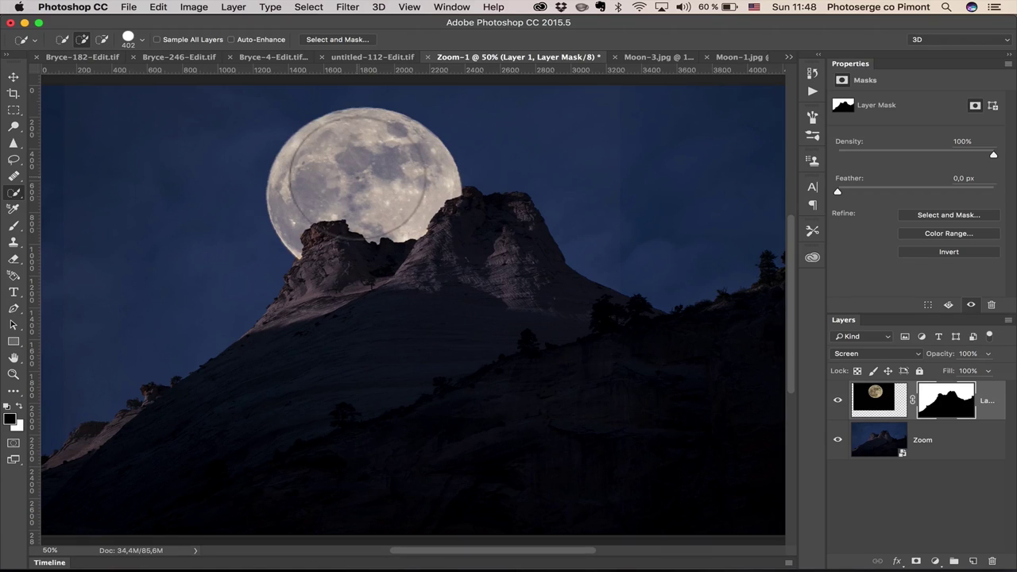
{"action": "left_click", "coordinate": [13, 76]}
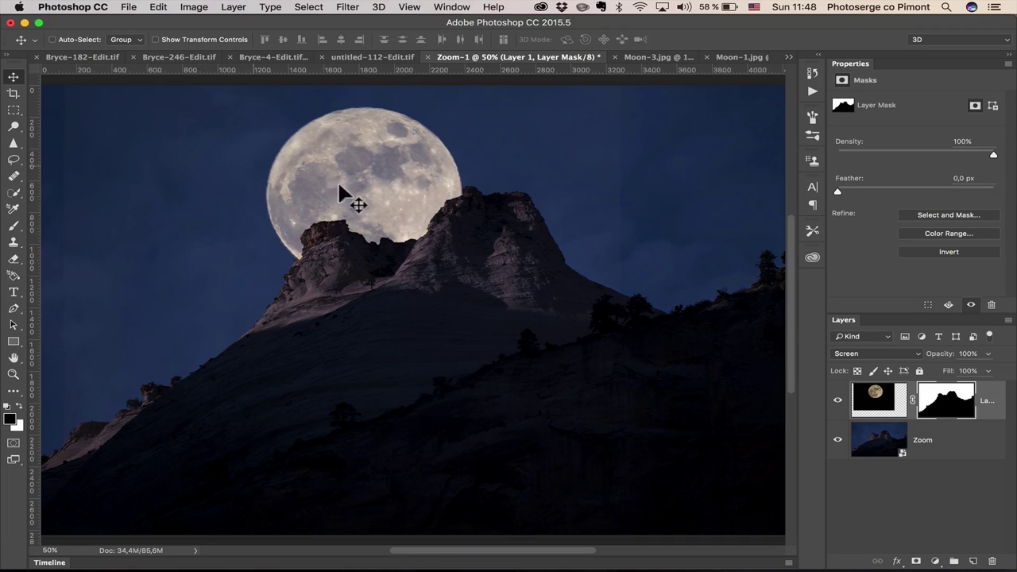
{"action": "left_click_drag", "start_coordinate": [326, 191], "coordinate": [559, 145]}
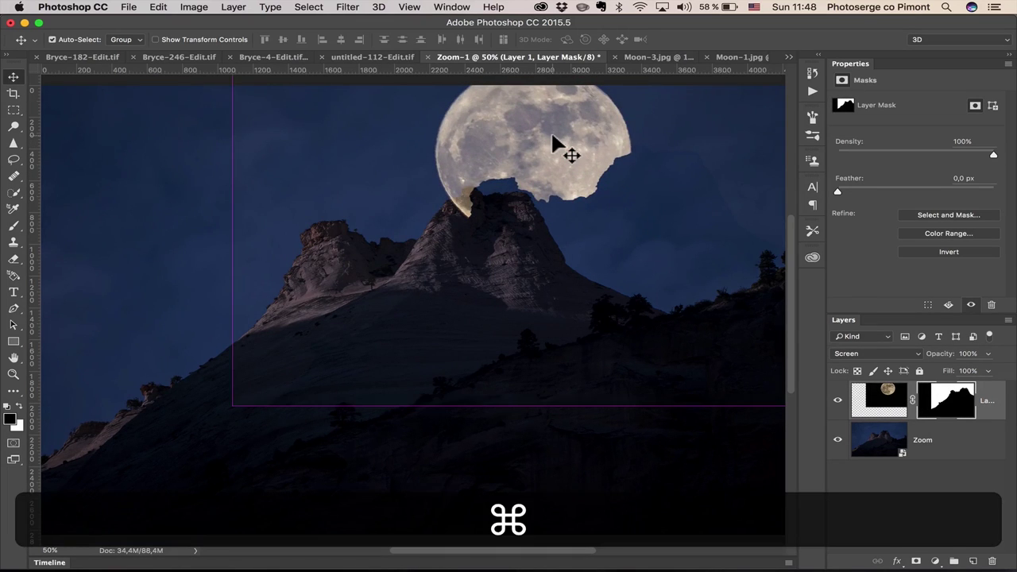
{"action": "key", "text": "super+z"}
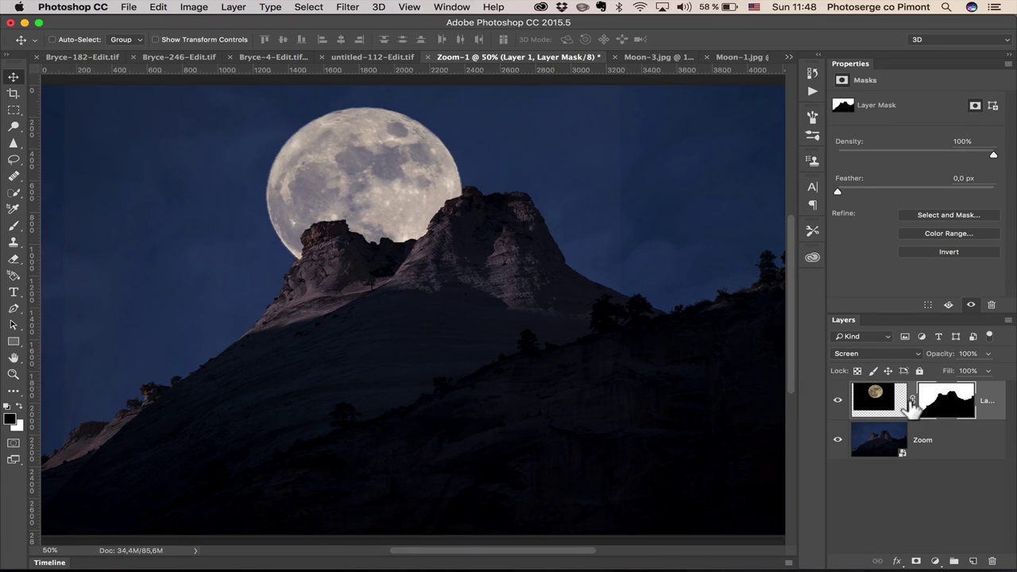
Unlink the moon from its mask and move the moon up-left between the peaks.
{"action": "key", "text": "ctrl"}
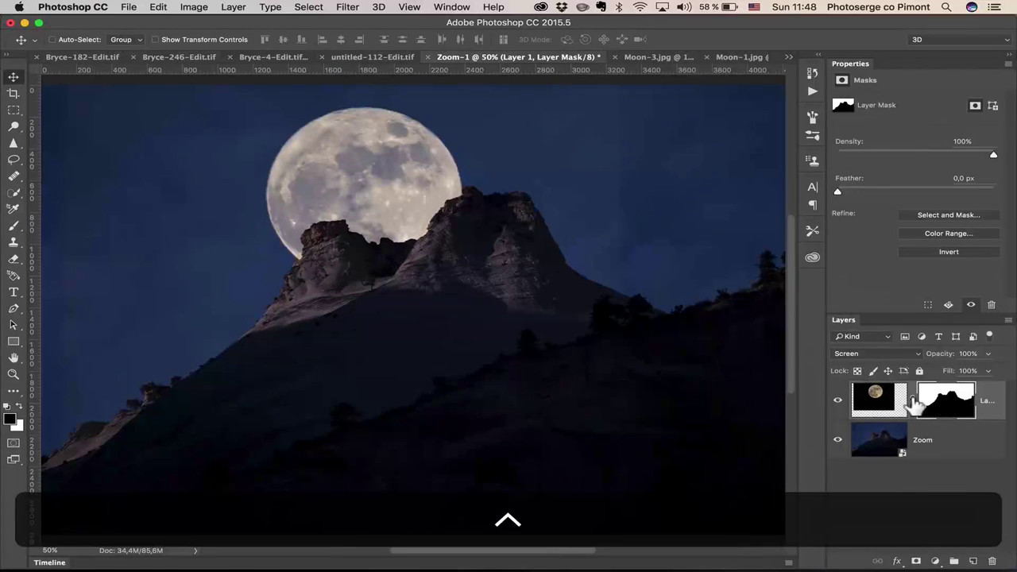
{"action": "left_click", "coordinate": [912, 401]}
{"action": "left_click_drag", "start_coordinate": [397, 193], "coordinate": [539, 194]}
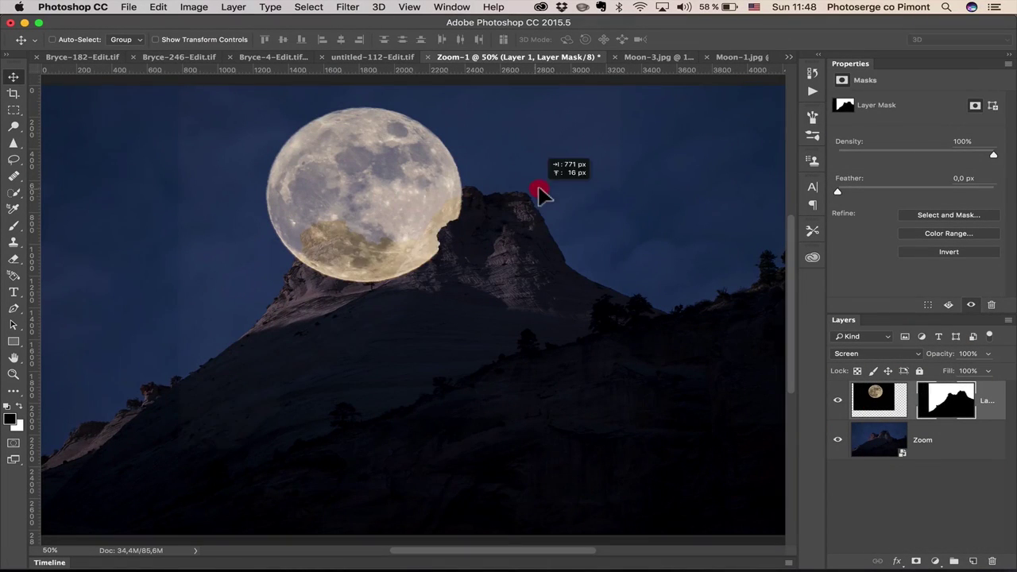
{"action": "key", "text": "super+z"}
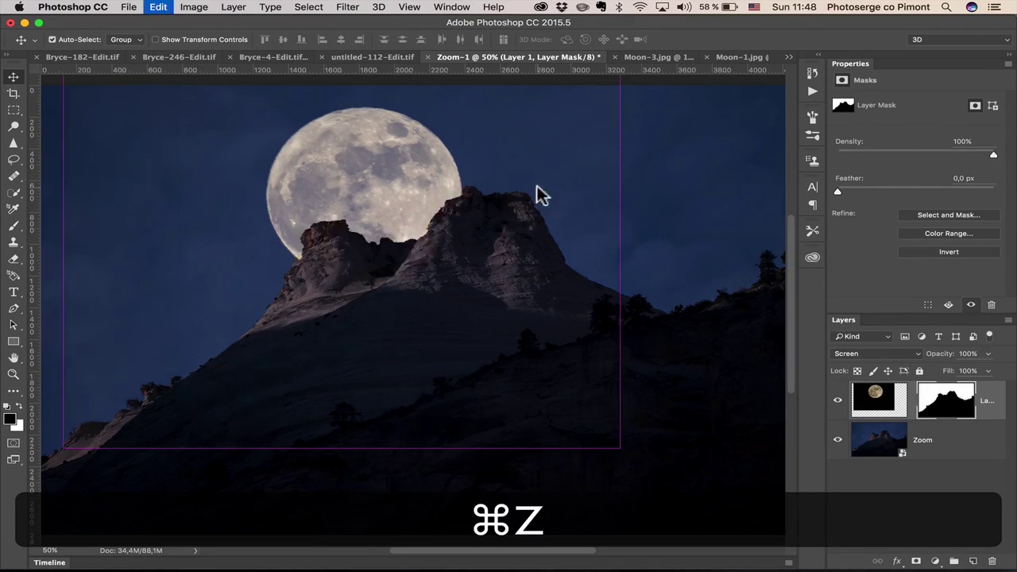
{"action": "left_click", "coordinate": [874, 404]}
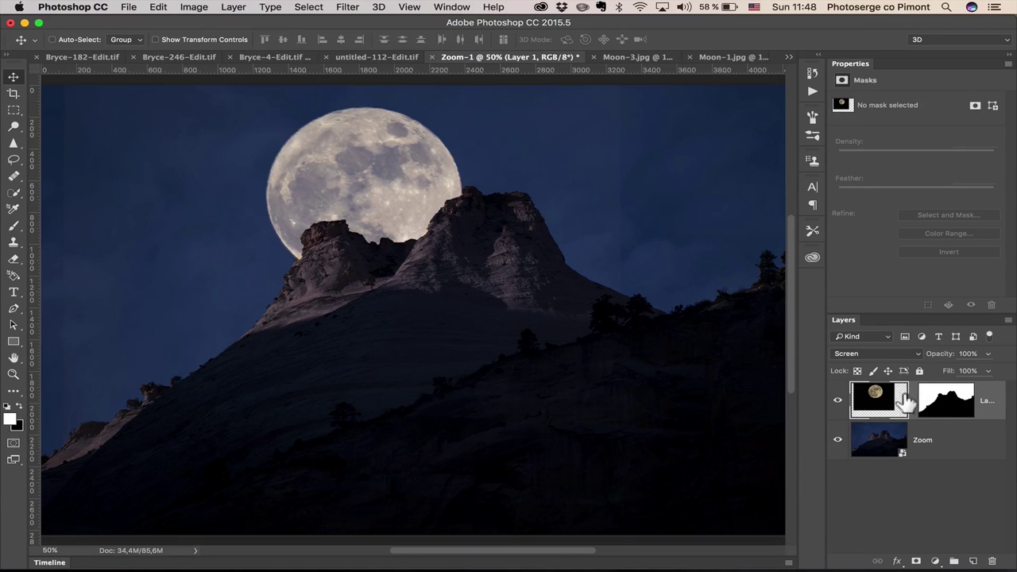
{"action": "left_click_drag", "start_coordinate": [421, 167], "coordinate": [366, 159]}
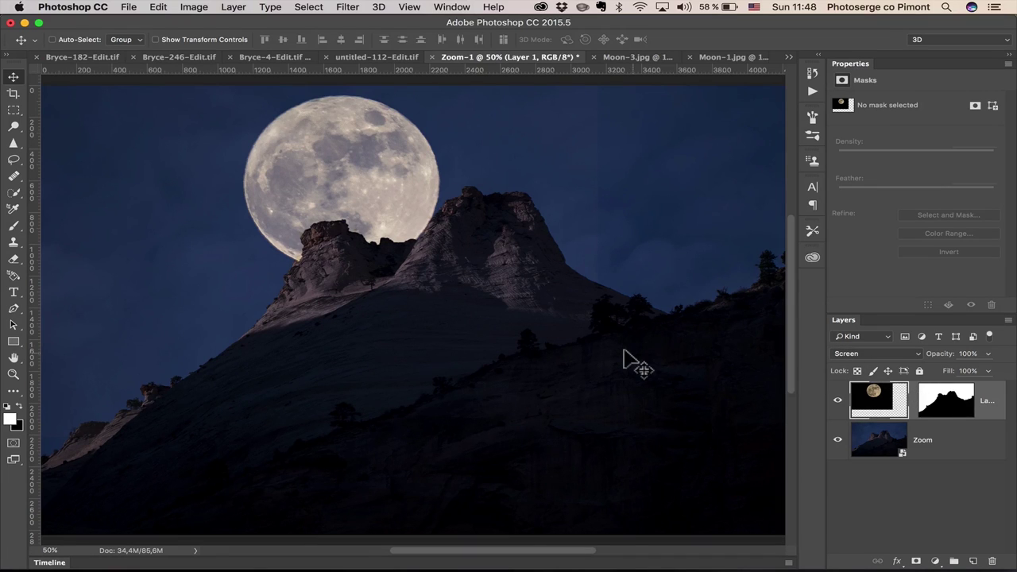
Select Layer 1's mask and view it alone in black and white, then return to the composite.
{"action": "left_click", "coordinate": [946, 403]}
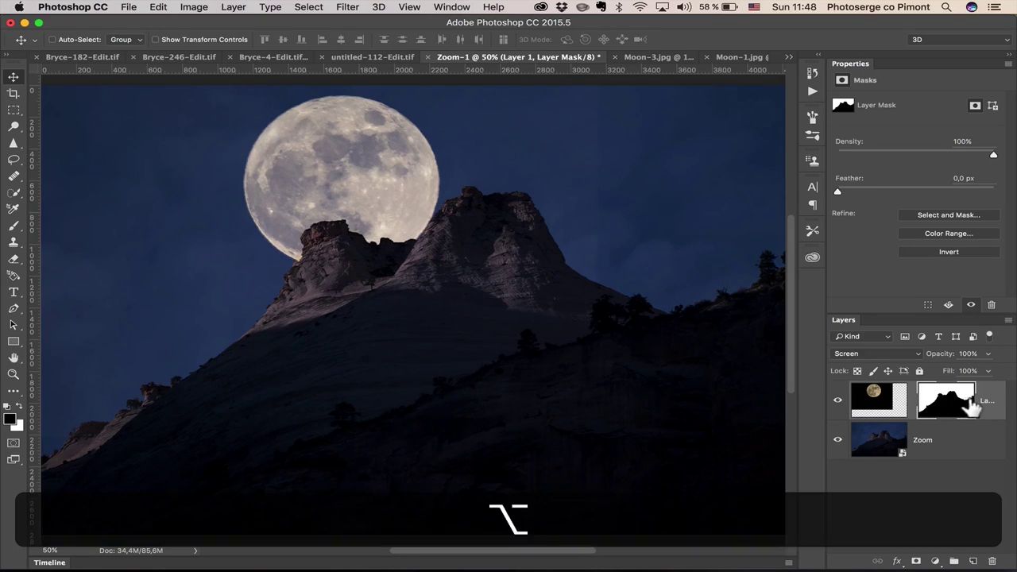
{"action": "left_click", "coordinate": [945, 404], "text": "alt"}
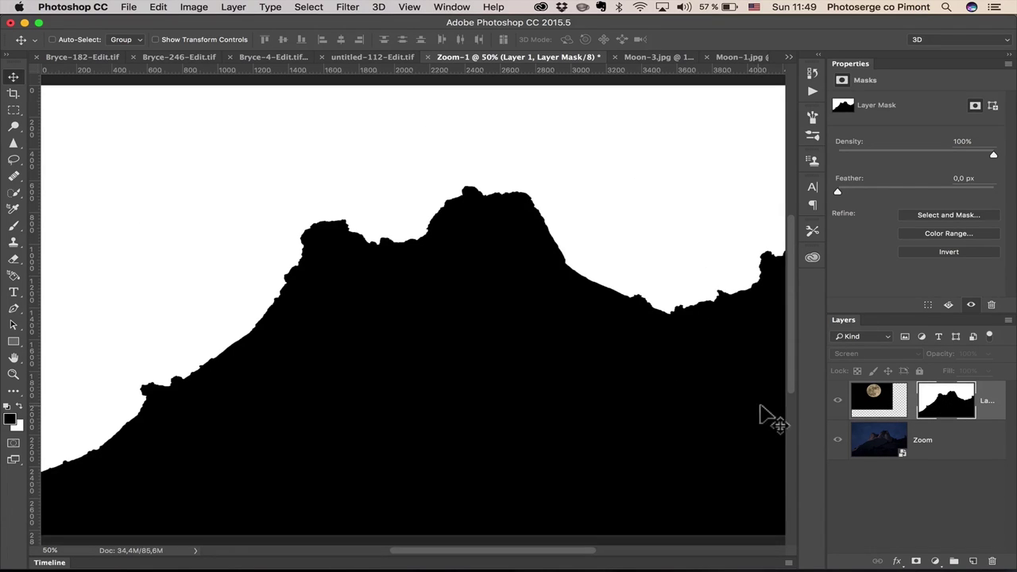
{"action": "key", "text": "alt"}
{"action": "left_click", "coordinate": [938, 405], "text": "alt"}
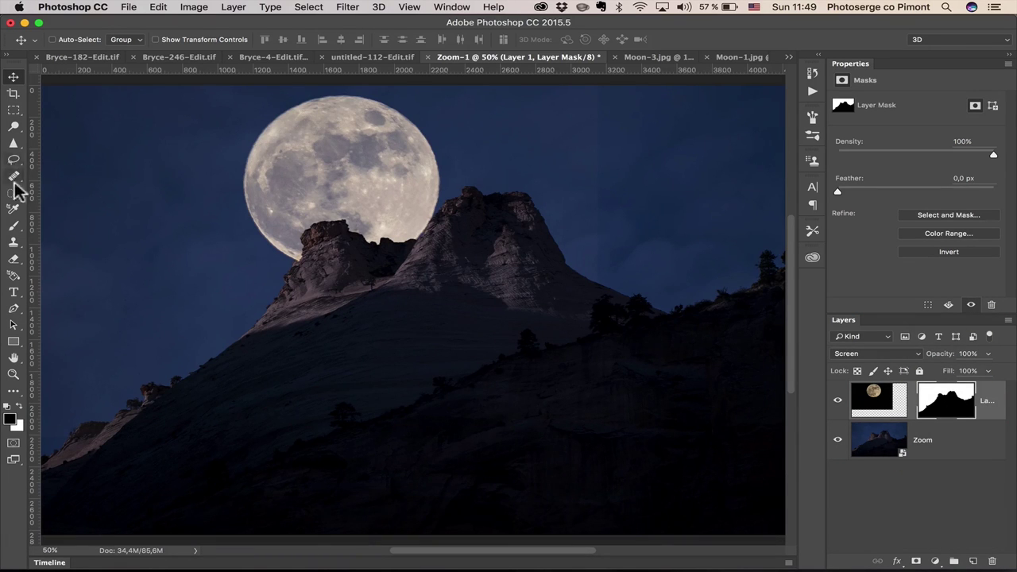
Switch to the Brush tool and lower its hardness to 0%.
{"action": "key", "text": "b"}
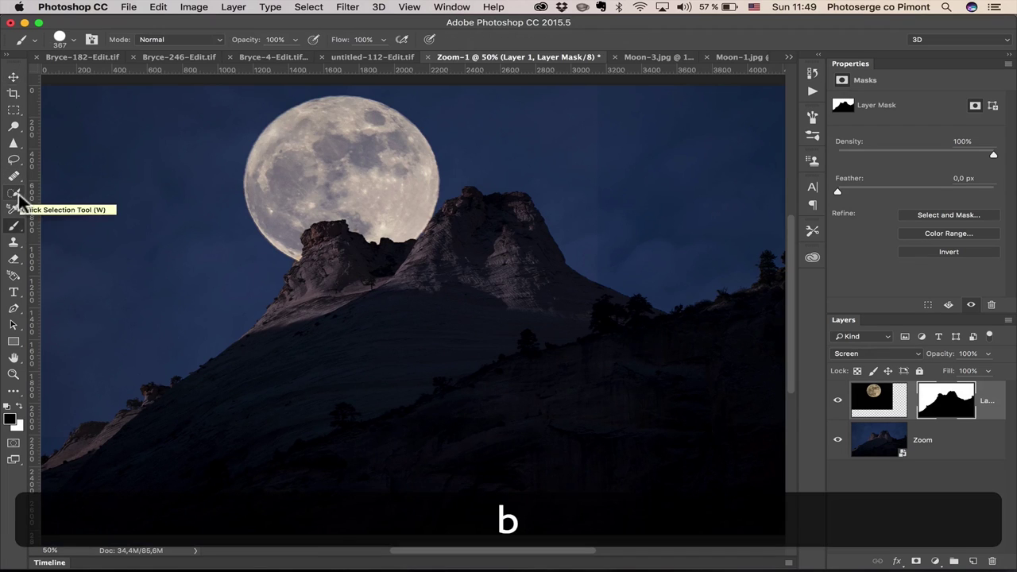
{"action": "left_click_drag", "start_coordinate": [14, 225], "coordinate": [67, 229]}
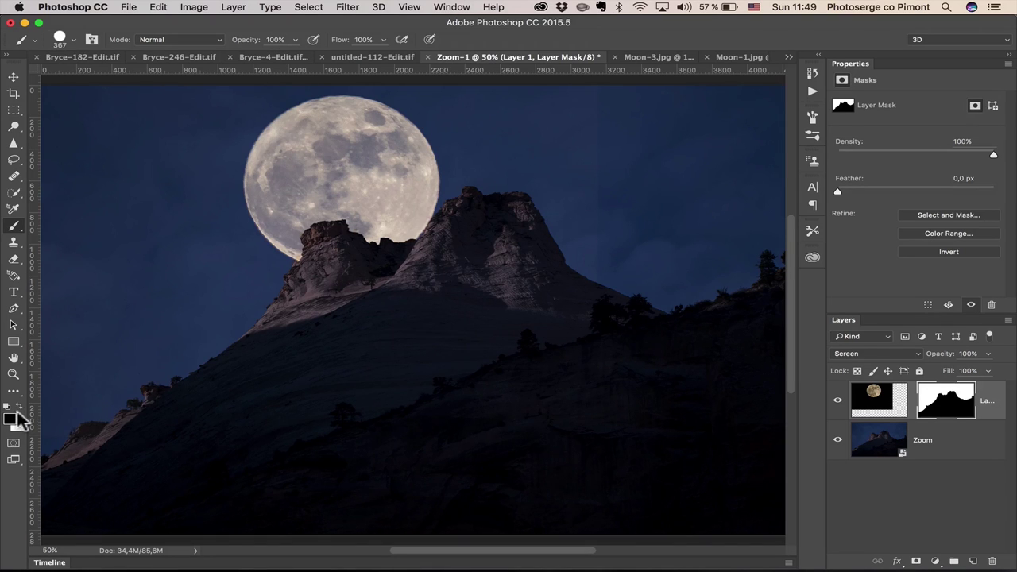
{"action": "mouse_move", "coordinate": [615, 136]}
{"action": "left_mouse_down"}
{"action": "mouse_move", "coordinate": [607, 192]}
{"action": "mouse_move", "coordinate": [595, 91]}
{"action": "mouse_move", "coordinate": [615, 141]}
{"action": "left_mouse_up"}
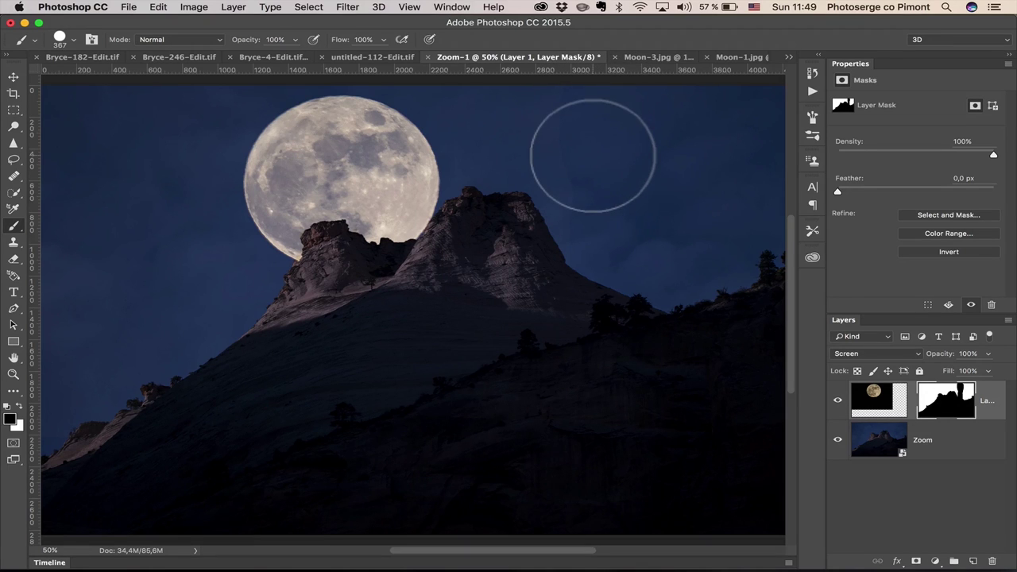
{"action": "key", "text": "ctrl"}
{"action": "left_click", "coordinate": [593, 154], "text": "ctrl"}
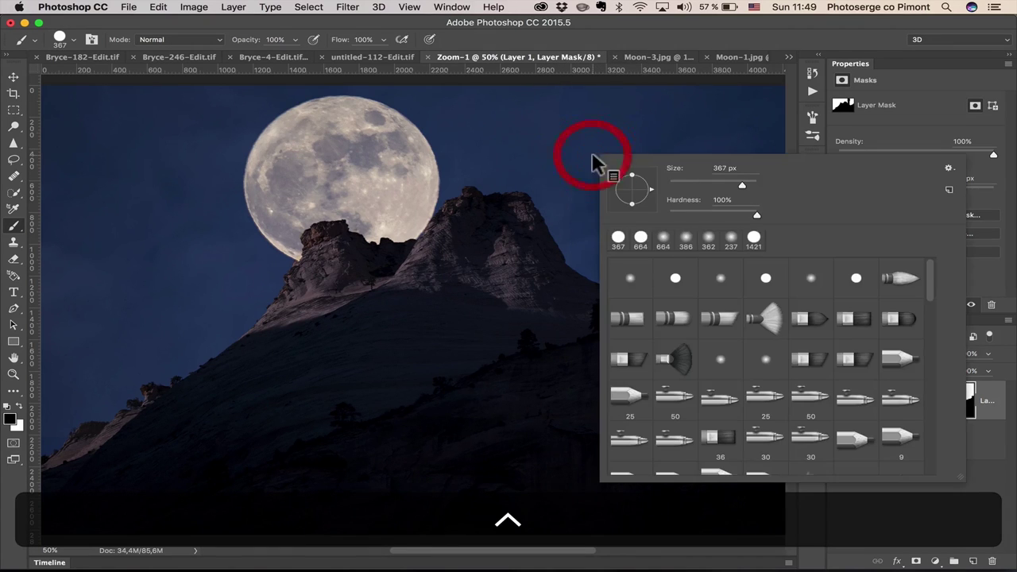
{"action": "left_click", "coordinate": [755, 217]}
{"action": "left_click_drag", "start_coordinate": [757, 214], "coordinate": [701, 210]}
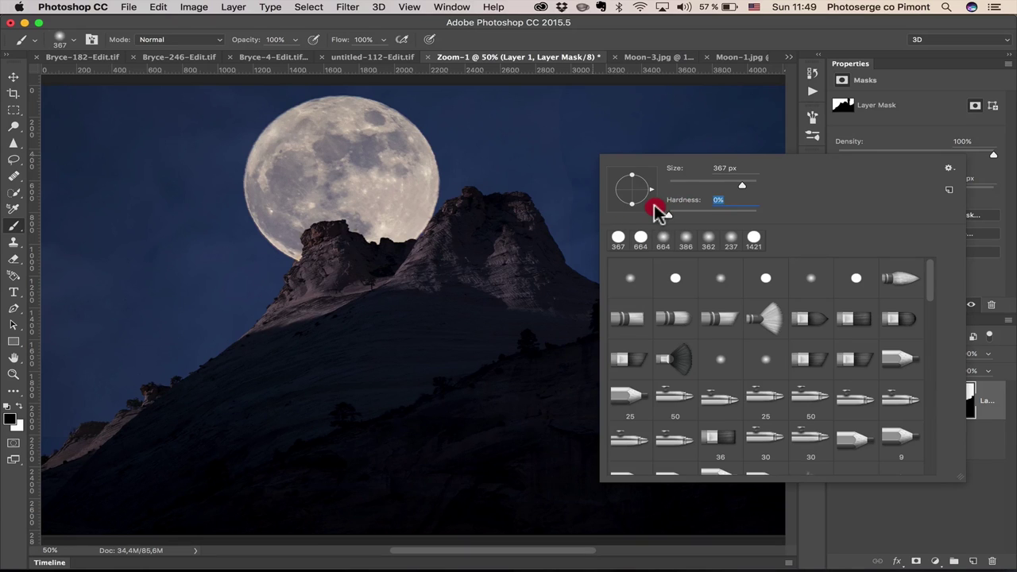
{"action": "left_click", "coordinate": [582, 82]}
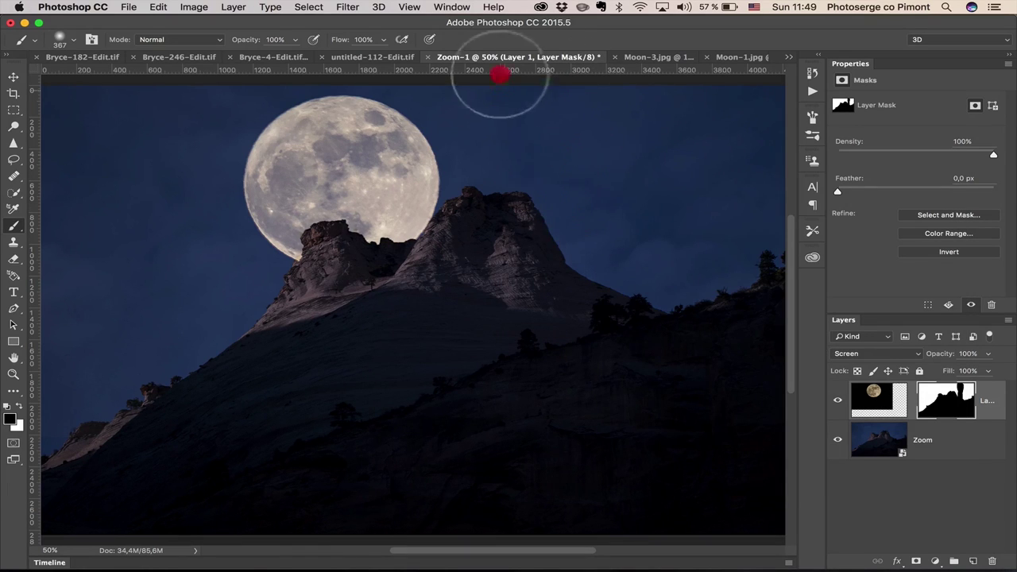
Paint black on the mask with a 631 px soft brush across the left slope and sky.
{"action": "left_click", "coordinate": [523, 178]}
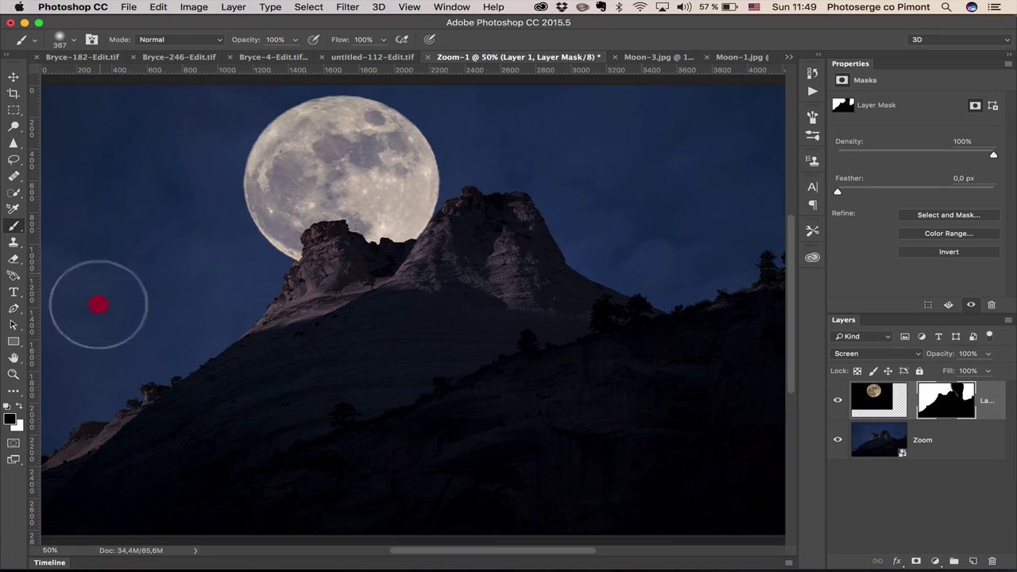
{"action": "left_click_drag", "start_coordinate": [99, 304], "coordinate": [86, 204]}
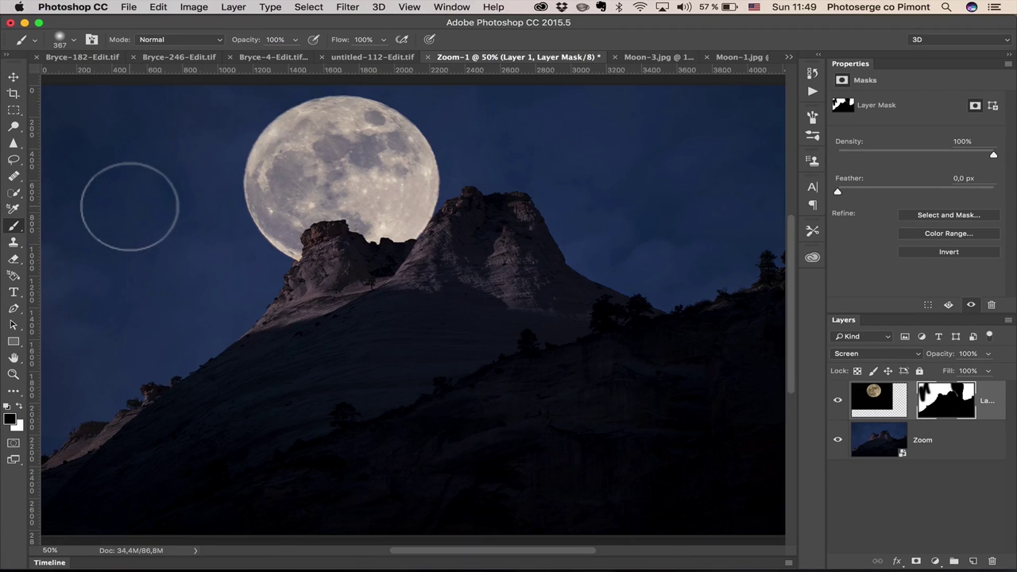
{"action": "left_click", "coordinate": [130, 206], "text": "ctrl+alt"}
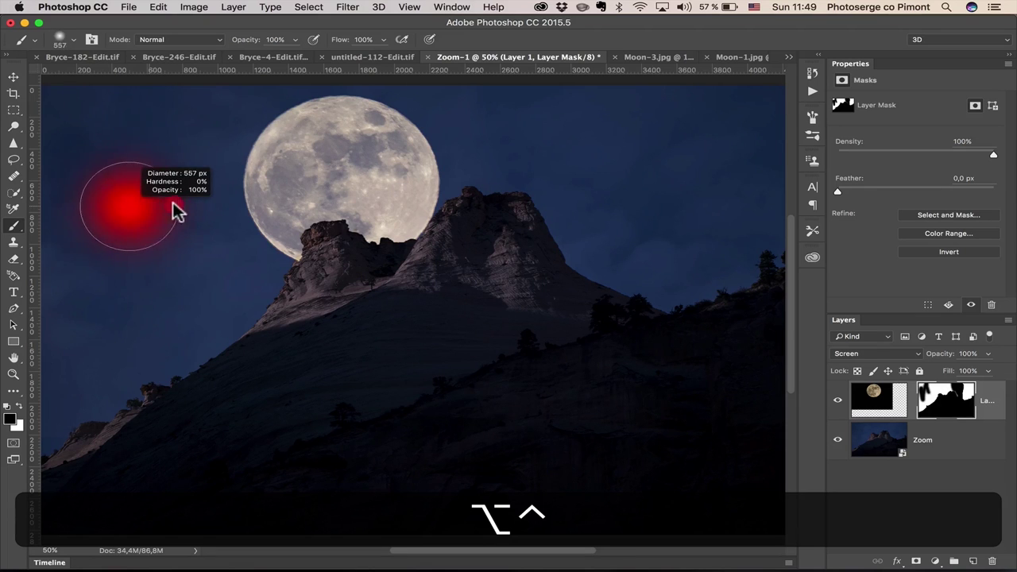
{"action": "mouse_move", "coordinate": [172, 202]}
{"action": "left_mouse_down"}
{"action": "mouse_move", "coordinate": [198, 203]}
{"action": "mouse_move", "coordinate": [173, 204]}
{"action": "mouse_move", "coordinate": [185, 204]}
{"action": "mouse_move", "coordinate": [175, 202]}
{"action": "mouse_move", "coordinate": [144, 125]}
{"action": "mouse_move", "coordinate": [68, 113]}
{"action": "mouse_move", "coordinate": [85, 128]}
{"action": "left_mouse_up"}
{"action": "left_click", "coordinate": [106, 440]}
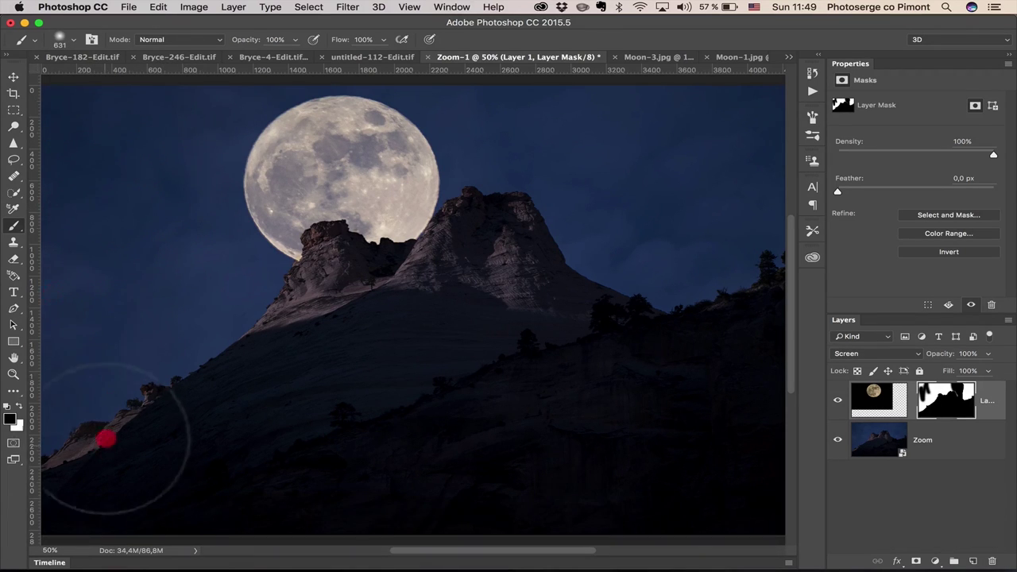
{"action": "mouse_move", "coordinate": [106, 440]}
{"action": "left_mouse_down"}
{"action": "mouse_move", "coordinate": [166, 320]}
{"action": "mouse_move", "coordinate": [110, 213]}
{"action": "left_mouse_up"}
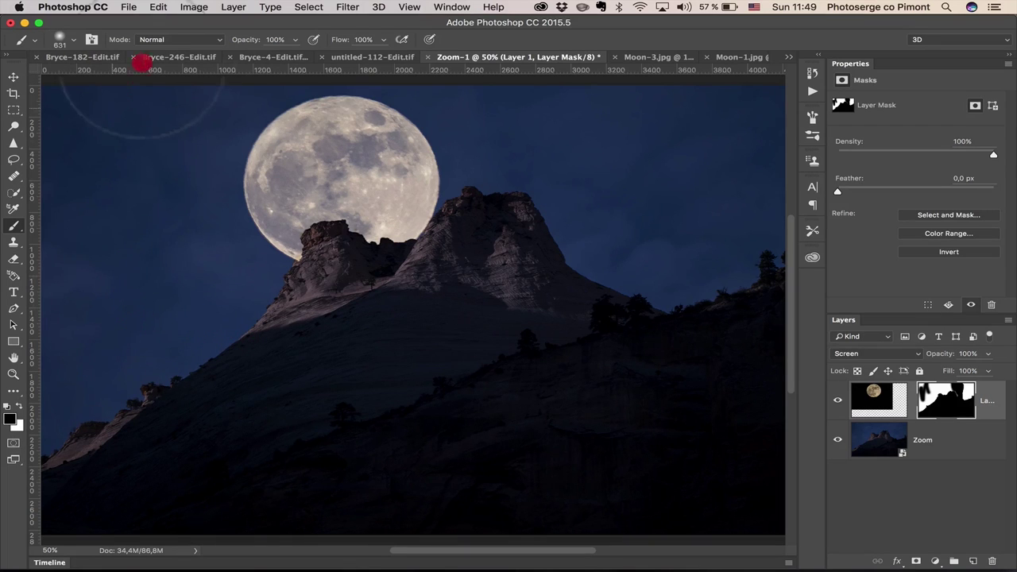
{"action": "left_click_drag", "start_coordinate": [141, 63], "coordinate": [64, 155]}
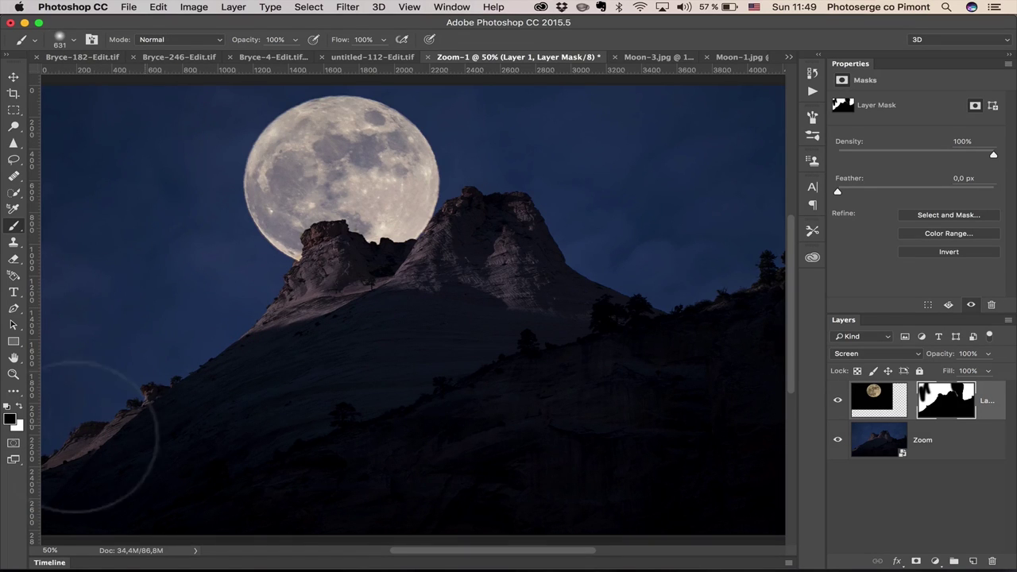
{"action": "left_click_drag", "start_coordinate": [83, 76], "coordinate": [177, 58]}
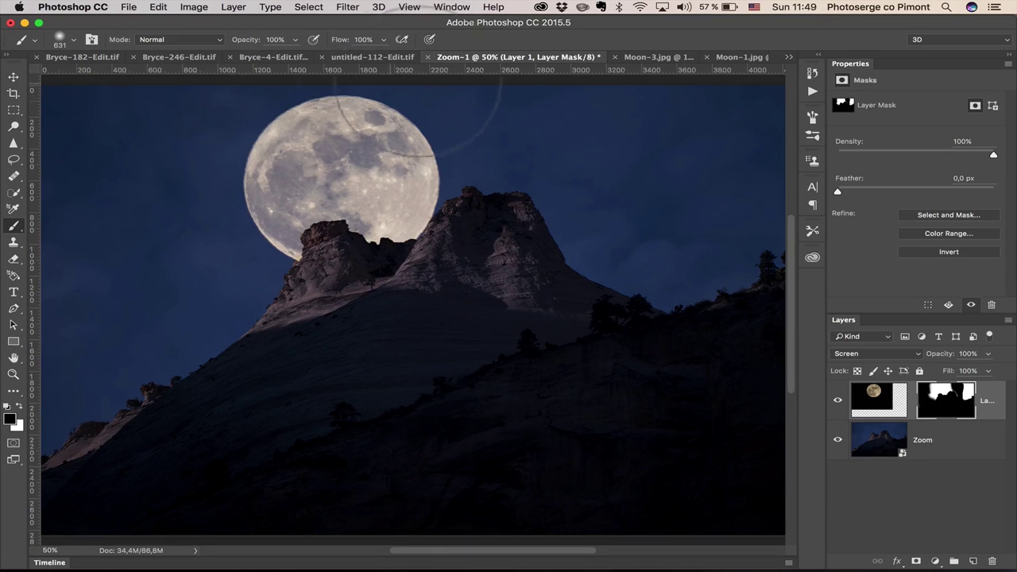
{"action": "left_click", "coordinate": [276, 56]}
Switch through Bryce-246-Edit.tif to the Bryce-182-Edit.tif snowy ridge document.
{"action": "left_click", "coordinate": [175, 57]}
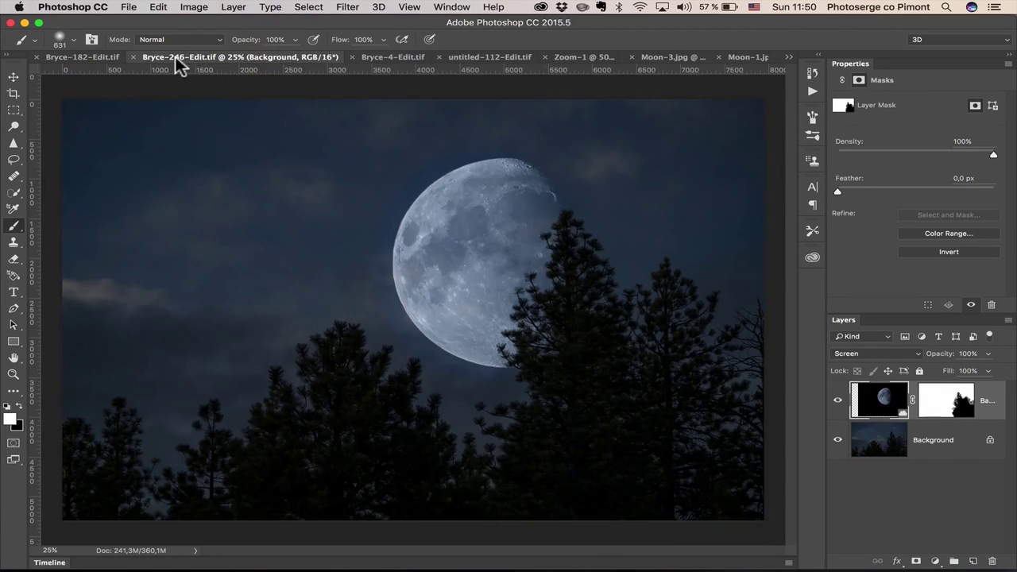
{"action": "left_click", "coordinate": [95, 58]}
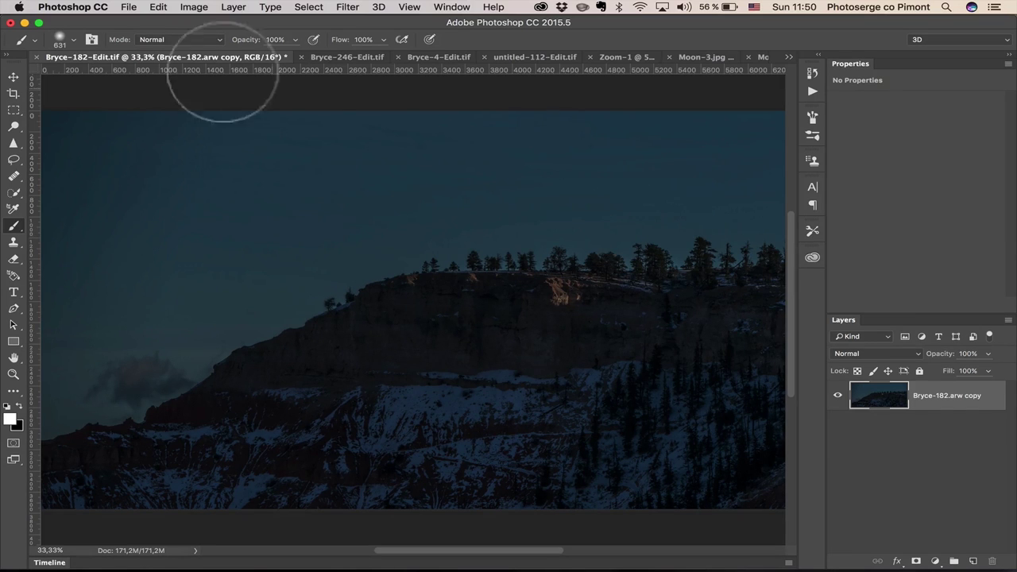
Open Moon-3.jpg from the Moons folder with File > Open.
{"action": "left_click", "coordinate": [128, 11]}
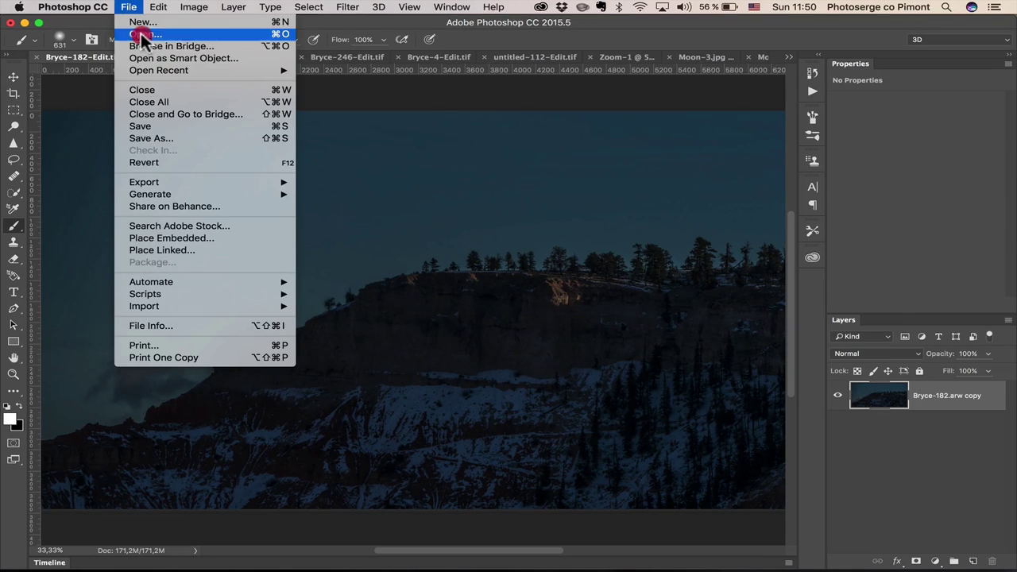
{"action": "left_click", "coordinate": [137, 33]}
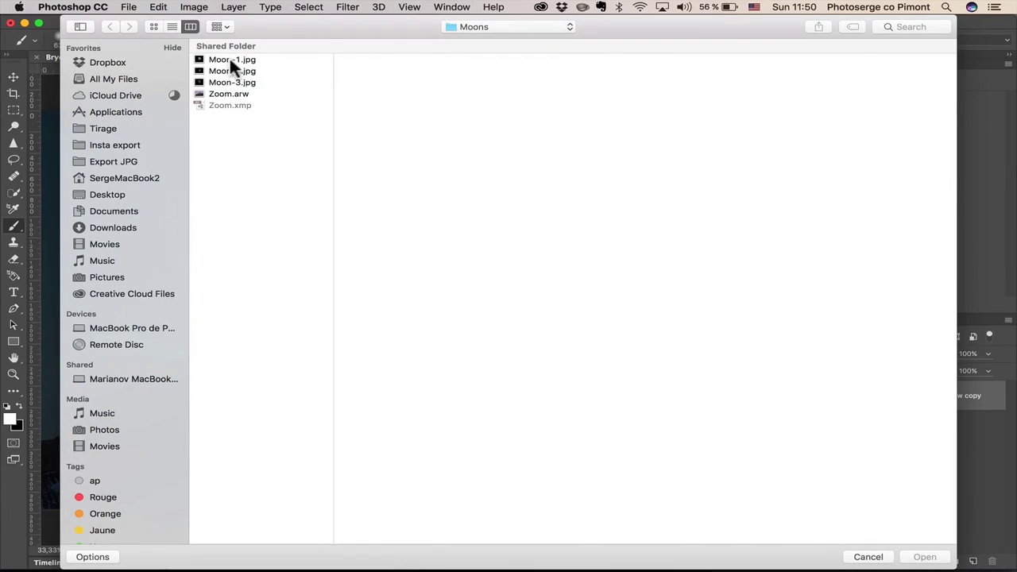
{"action": "left_click", "coordinate": [230, 60]}
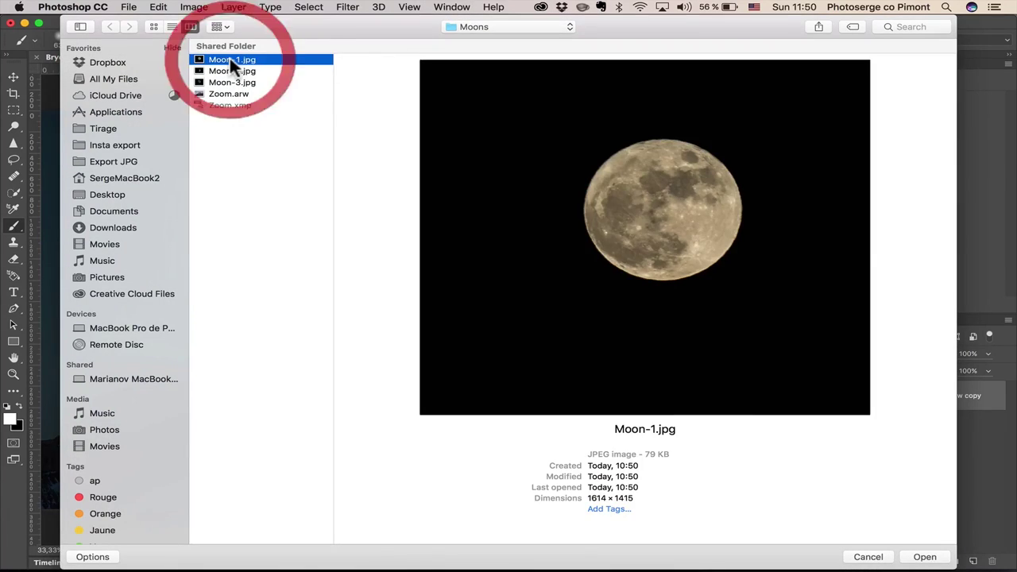
{"action": "key", "text": "Down"}
{"action": "key", "text": "Down"}
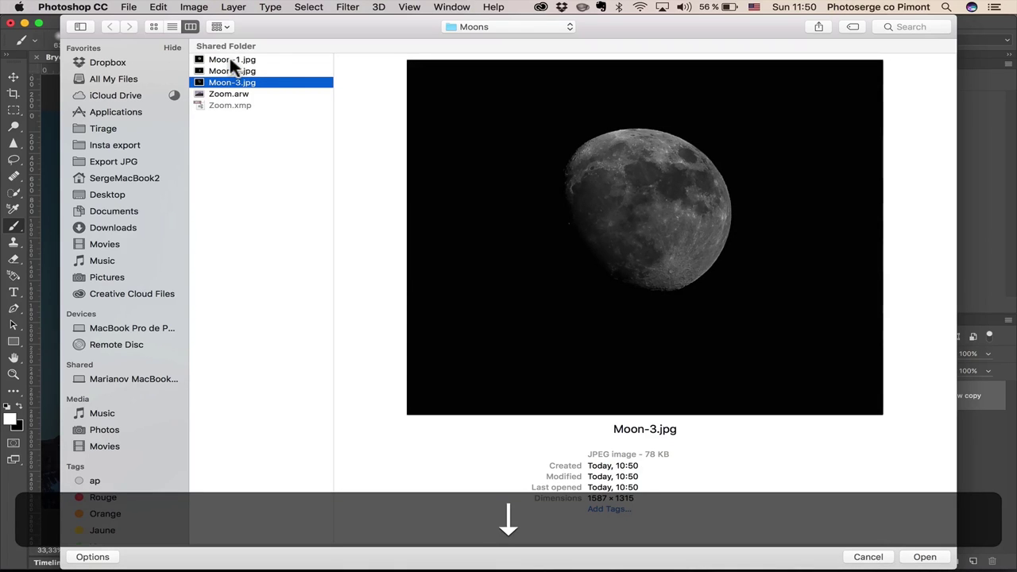
{"action": "left_click", "coordinate": [927, 558]}
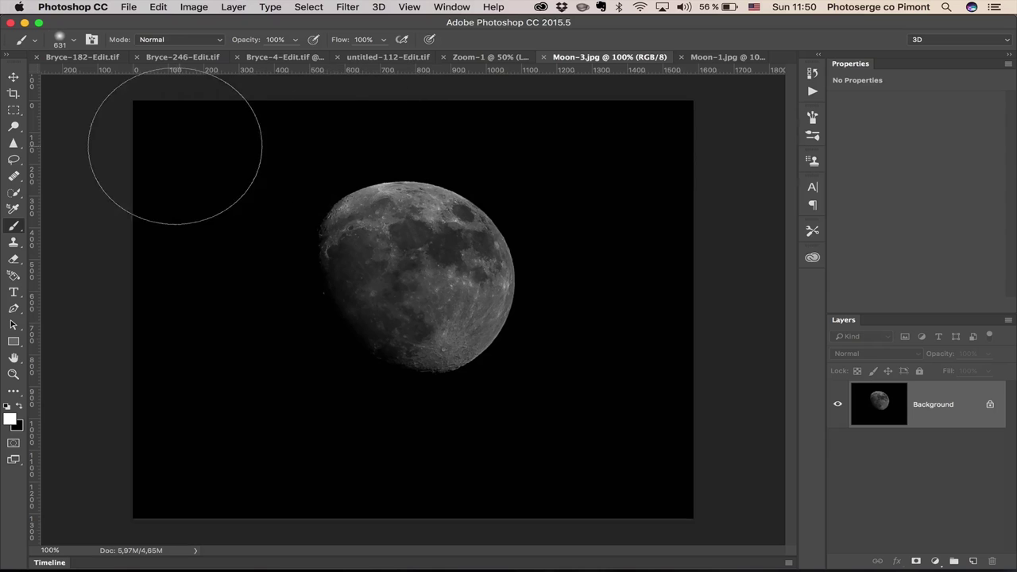
Drag the moon into the Bryce-182 image as a new layer, accepting the bit-depth warning.
{"action": "left_click", "coordinate": [13, 77]}
{"action": "left_click_drag", "start_coordinate": [362, 202], "coordinate": [94, 63]}
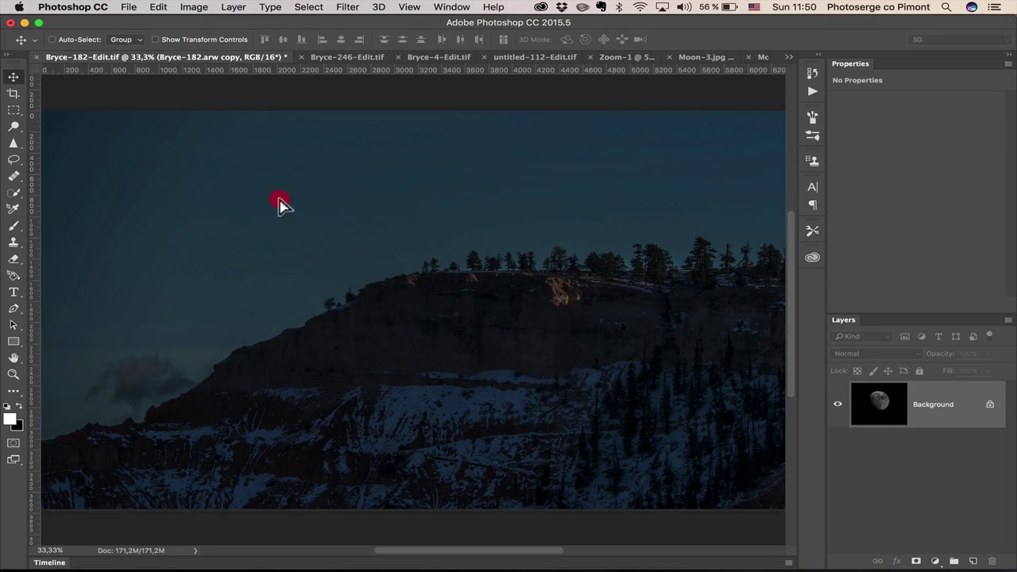
{"action": "left_click_drag", "start_coordinate": [302, 228], "coordinate": [300, 228]}
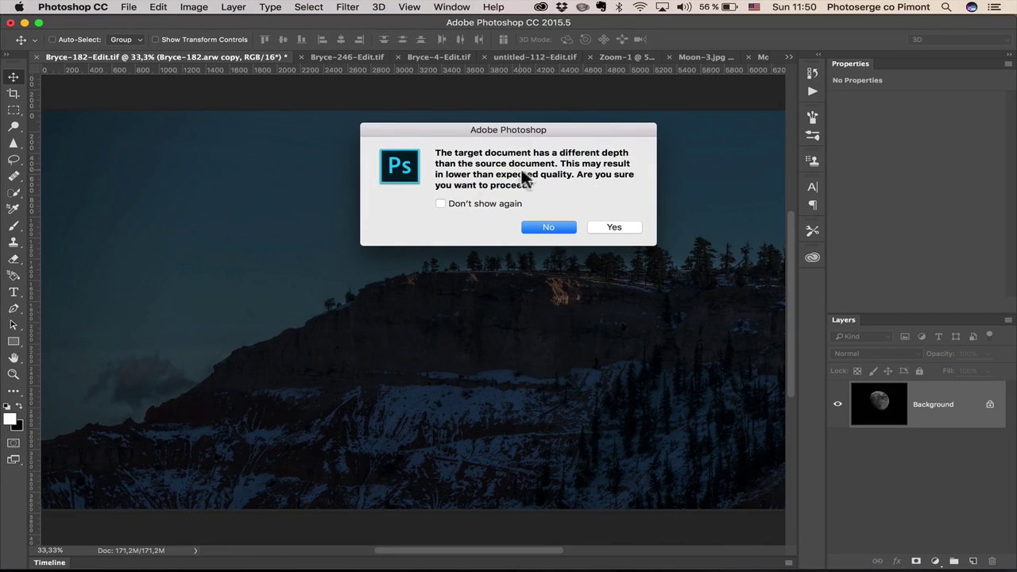
{"action": "left_click", "coordinate": [621, 227]}
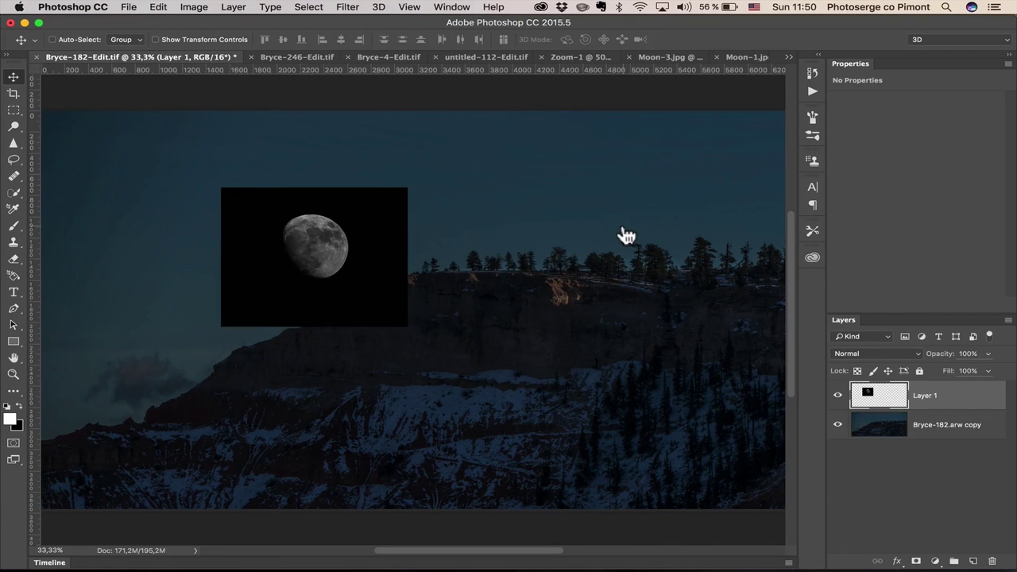
Set the moon layer to Screen blend mode and position it on the treeline.
{"action": "left_click_drag", "start_coordinate": [322, 261], "coordinate": [452, 254]}
{"action": "left_click_drag", "start_coordinate": [875, 347], "coordinate": [883, 442]}
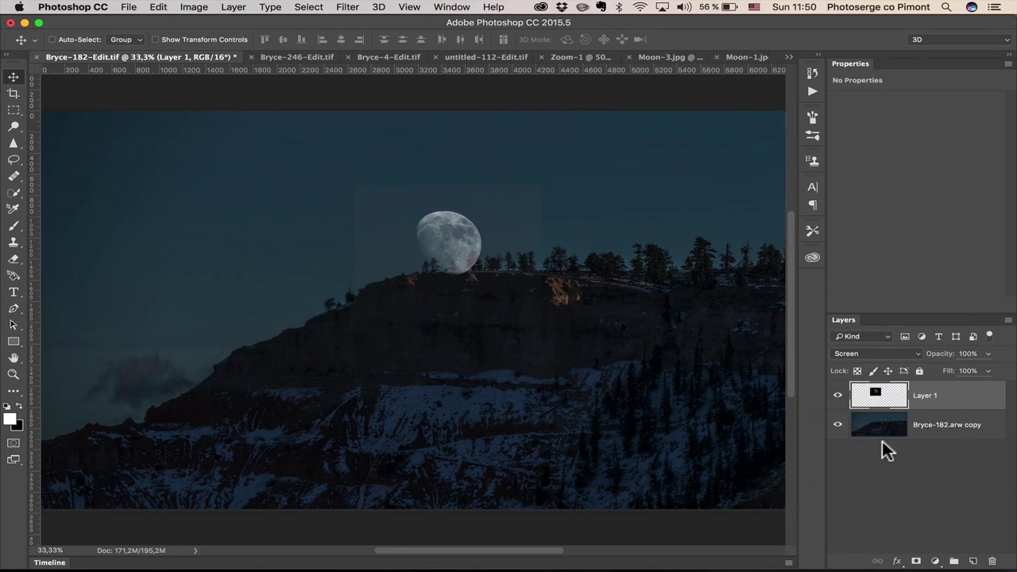
{"action": "mouse_move", "coordinate": [517, 282]}
{"action": "left_mouse_down"}
{"action": "mouse_move", "coordinate": [545, 295]}
{"action": "mouse_move", "coordinate": [530, 292]}
{"action": "left_mouse_up"}
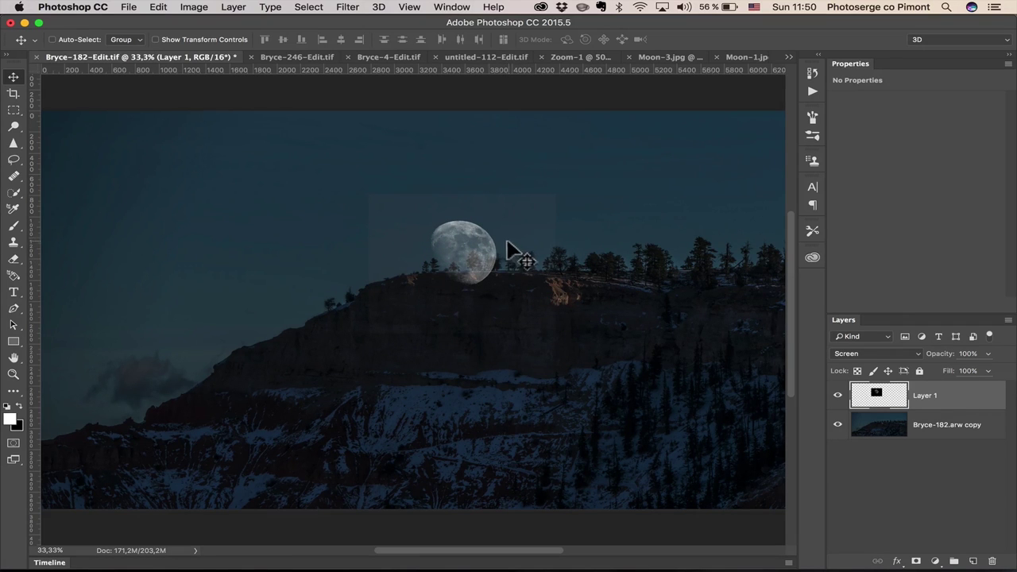
{"action": "left_click_drag", "start_coordinate": [501, 251], "coordinate": [449, 238]}
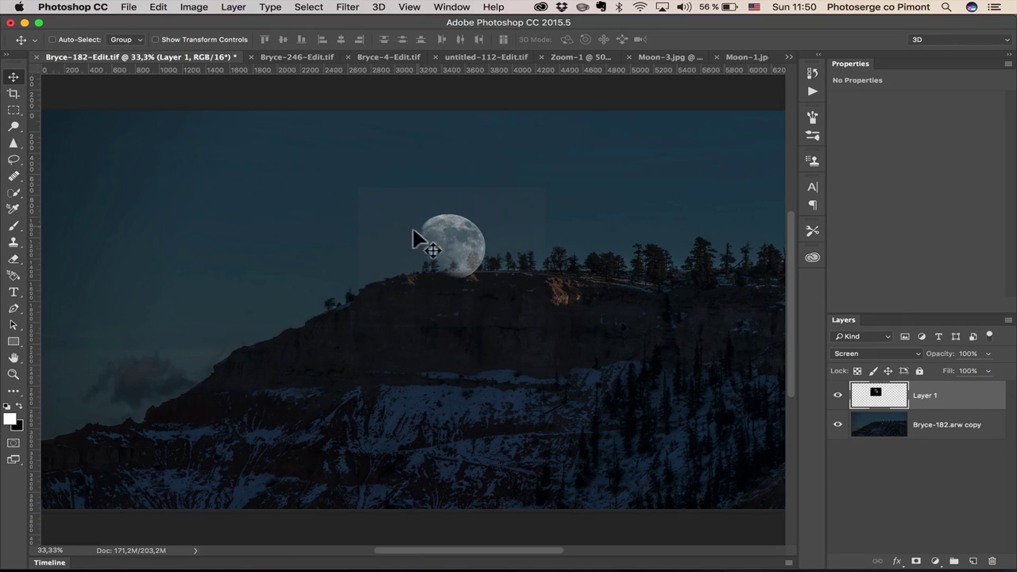
Free Transform the moon, scaling it proportionally from its centre to about 197%.
{"action": "right_click", "coordinate": [489, 252]}
{"action": "left_click", "coordinate": [454, 229]}
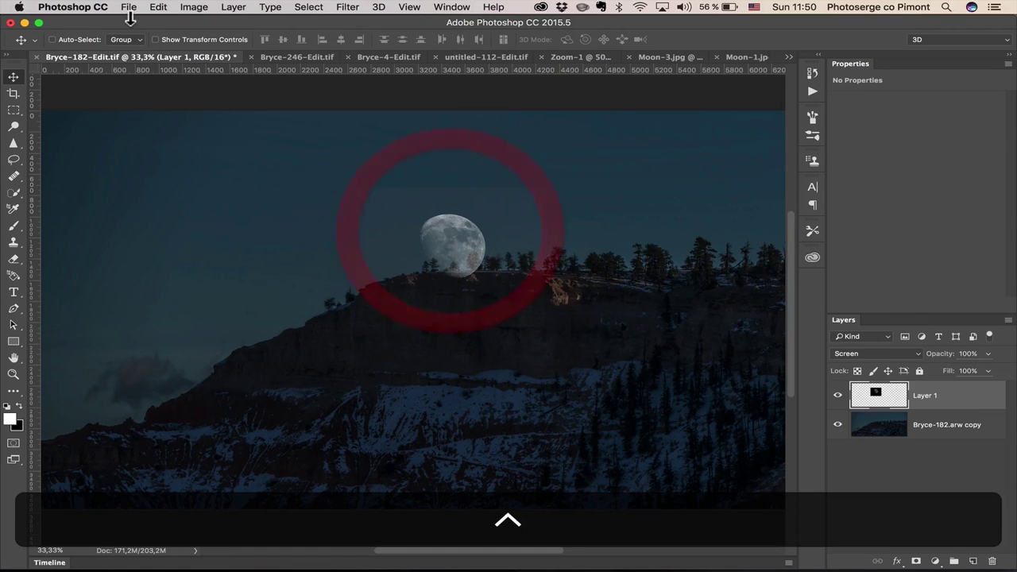
{"action": "left_click", "coordinate": [158, 7]}
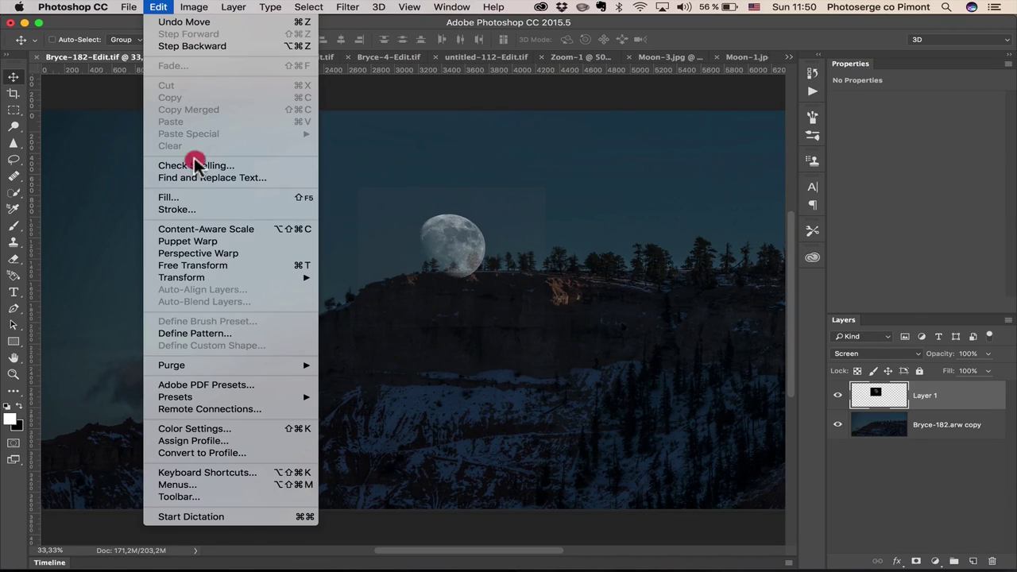
{"action": "left_click", "coordinate": [237, 265]}
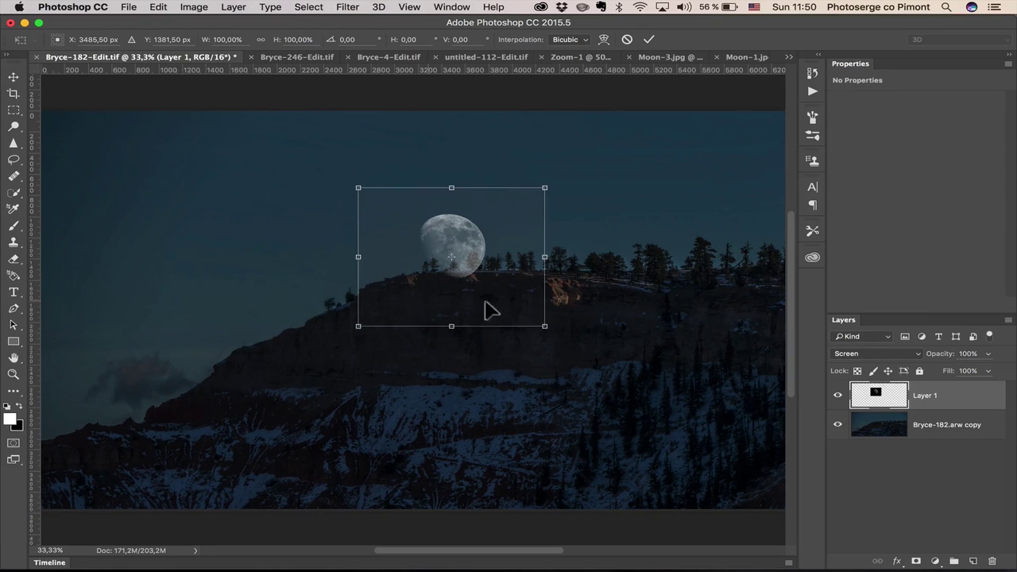
{"action": "key", "text": "shift"}
{"action": "key", "text": "alt"}
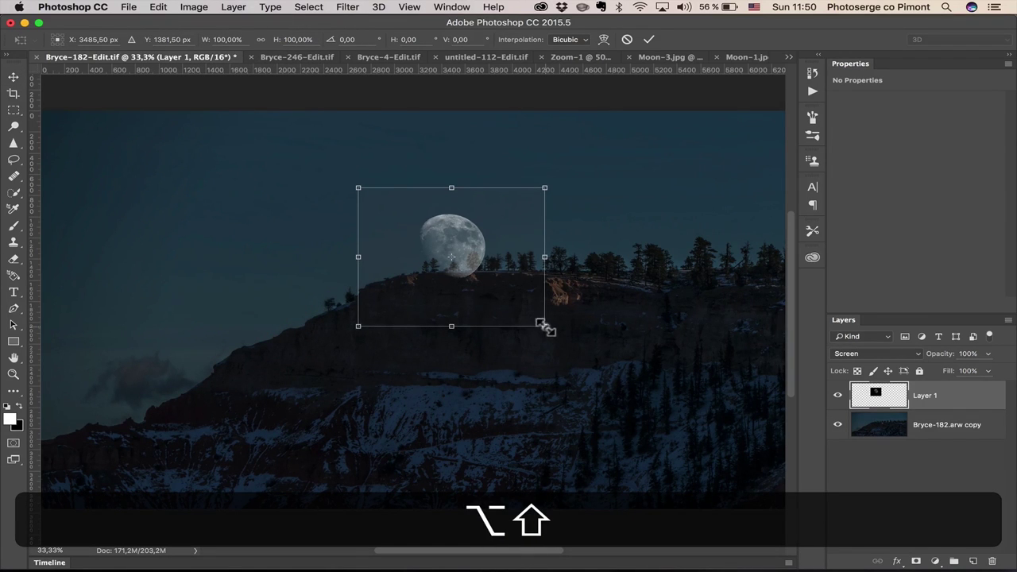
{"action": "left_click_drag", "start_coordinate": [352, 189], "coordinate": [208, 127]}
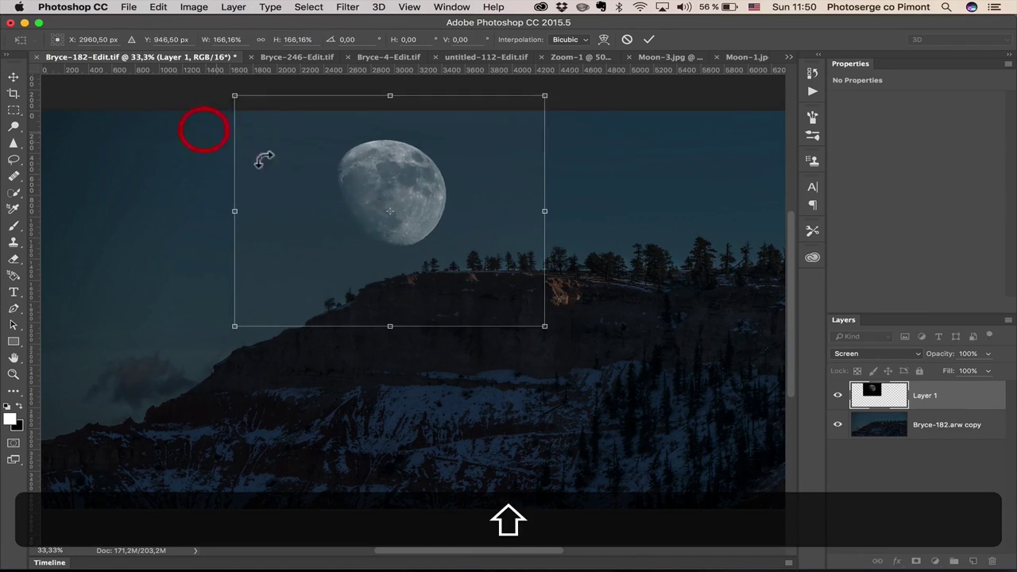
{"action": "left_click_drag", "start_coordinate": [545, 329], "coordinate": [595, 368]}
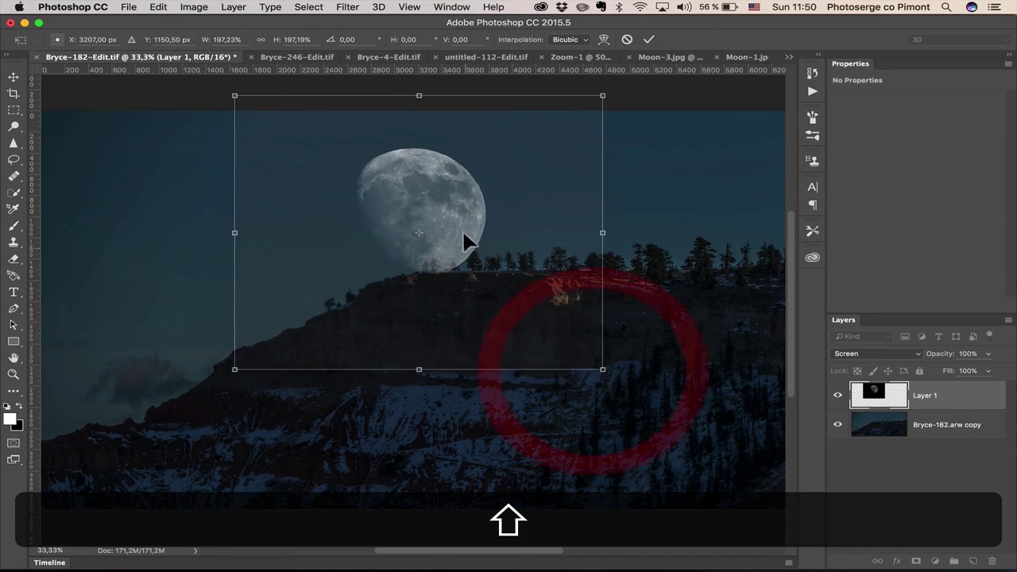
{"action": "left_click_drag", "start_coordinate": [465, 243], "coordinate": [482, 227]}
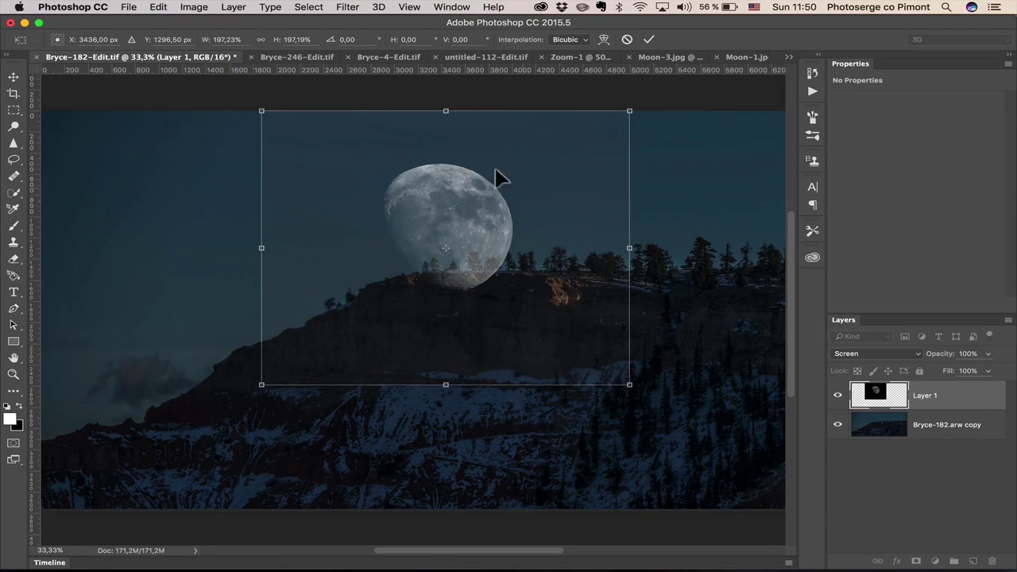
Flip the moon horizontally, enlarge it to about 223%, place it behind the ridge and commit.
{"action": "right_click", "coordinate": [557, 209]}
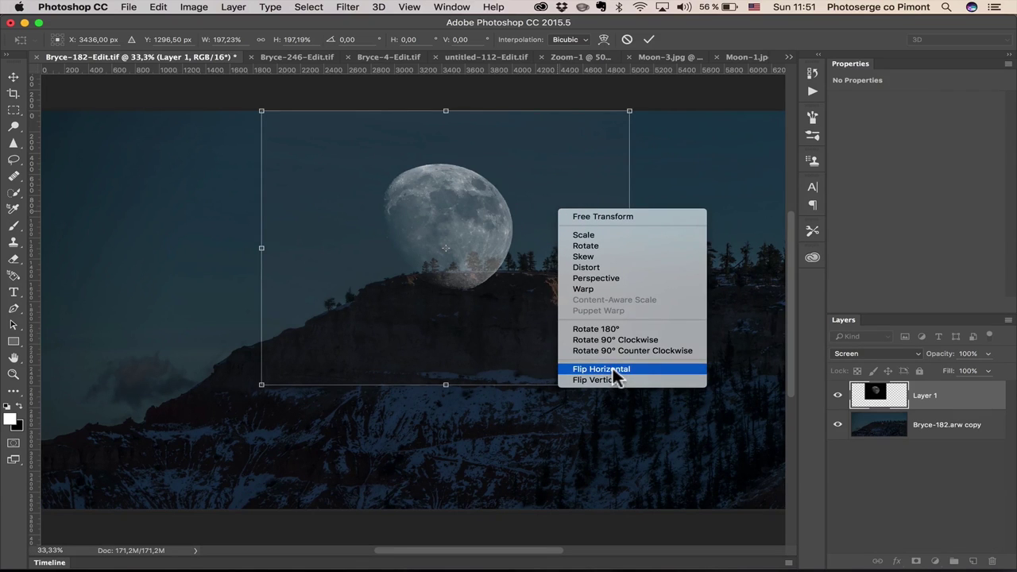
{"action": "left_click", "coordinate": [613, 369]}
{"action": "left_click_drag", "start_coordinate": [443, 213], "coordinate": [472, 213]}
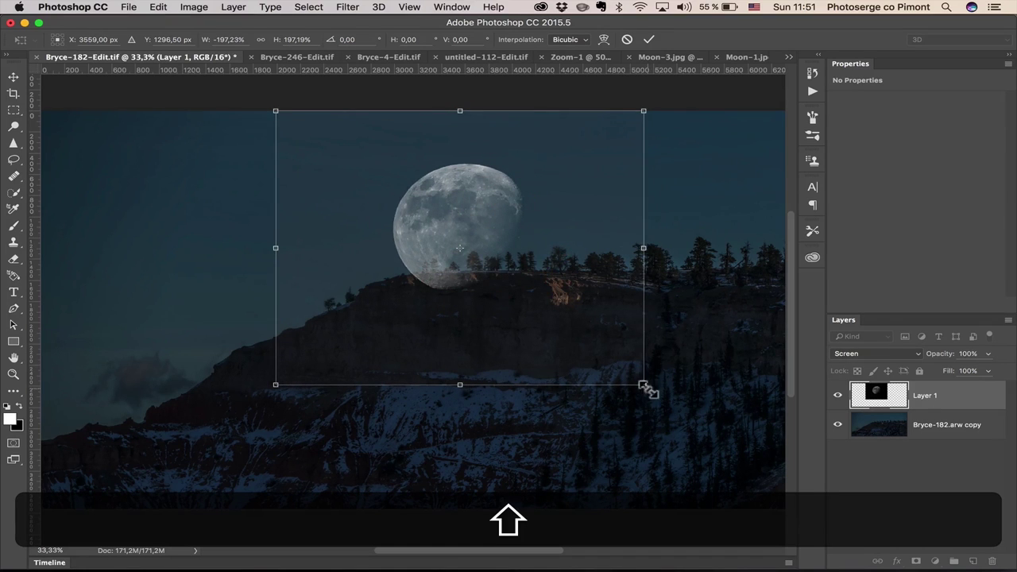
{"action": "left_click_drag", "start_coordinate": [646, 388], "coordinate": [693, 420]}
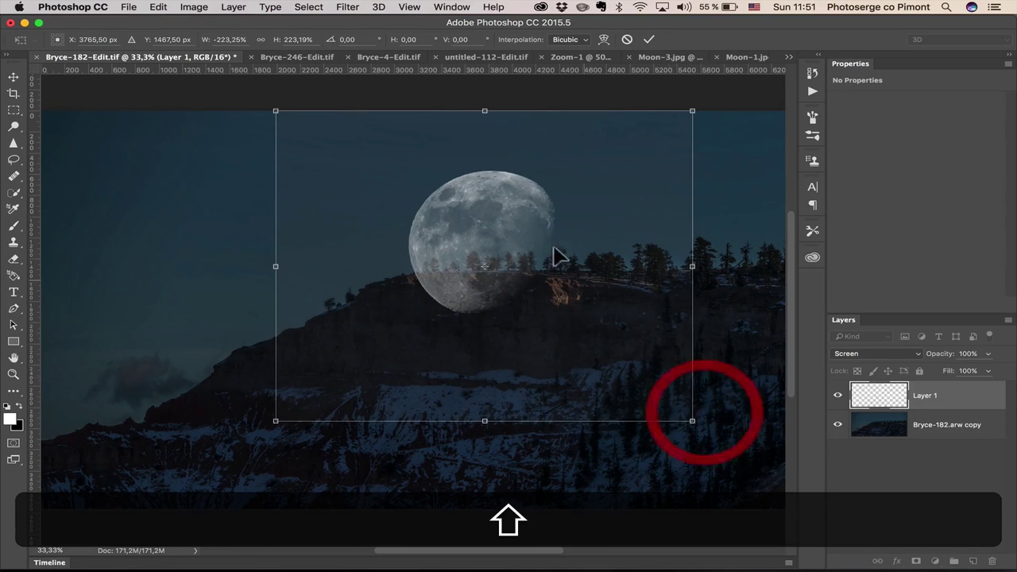
{"action": "left_click_drag", "start_coordinate": [519, 241], "coordinate": [515, 228]}
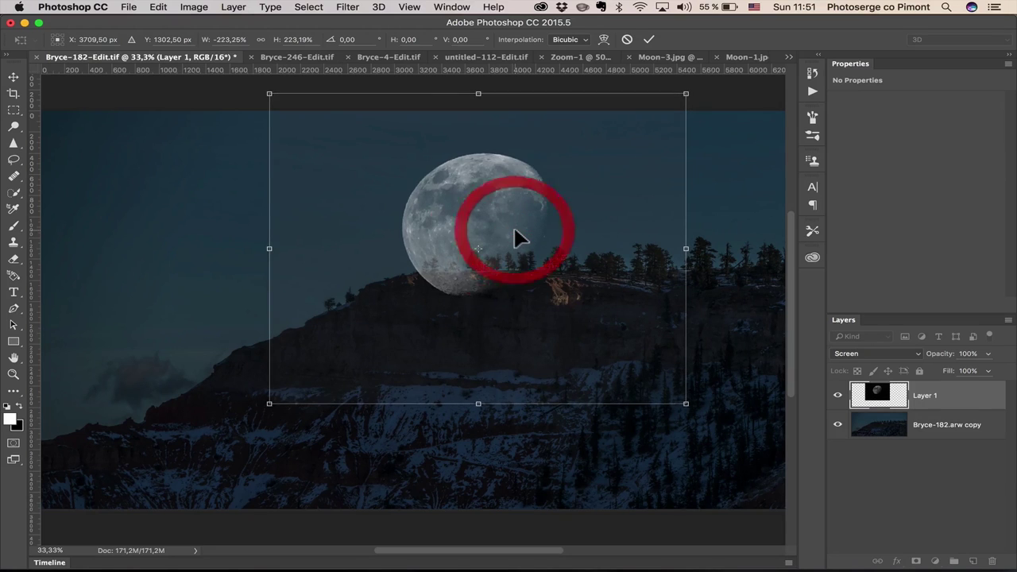
{"action": "key", "text": "Return"}
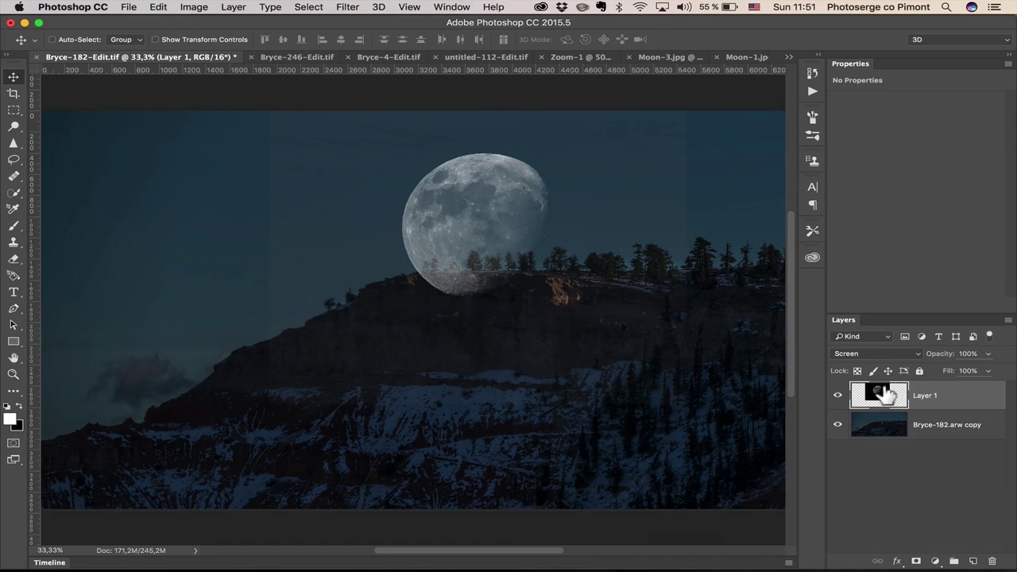
Hide Layer 1 and Quick Select the sky down to the treetops on Bryce-182.arw copy.
{"action": "left_click", "coordinate": [837, 397]}
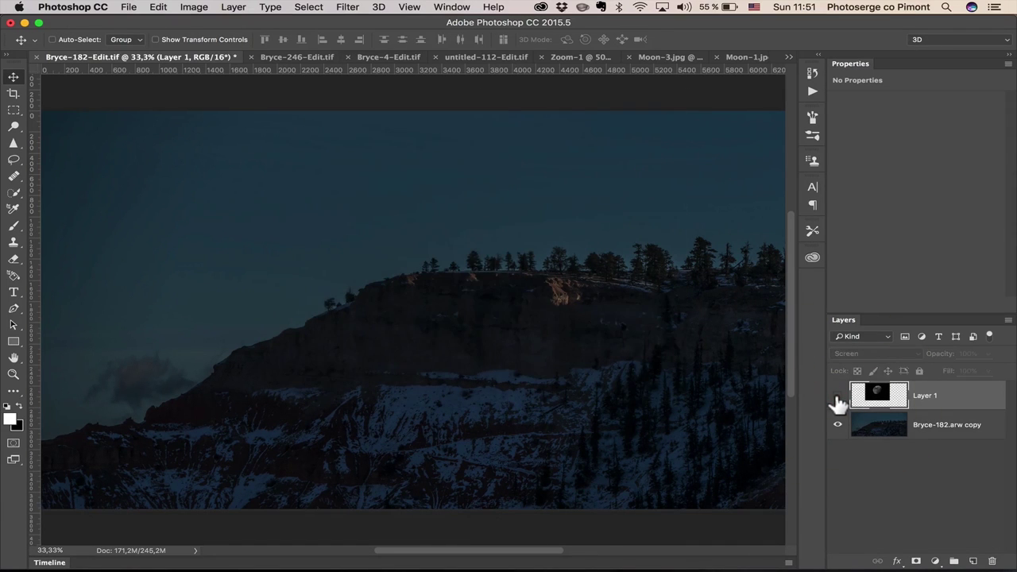
{"action": "left_click", "coordinate": [895, 426]}
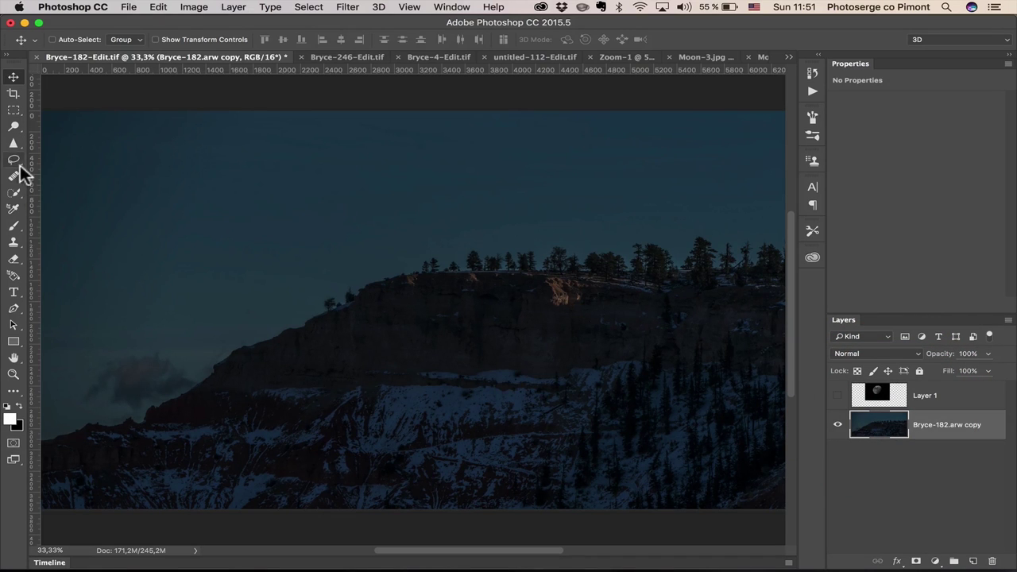
{"action": "key", "text": "w"}
{"action": "left_click", "coordinate": [15, 193]}
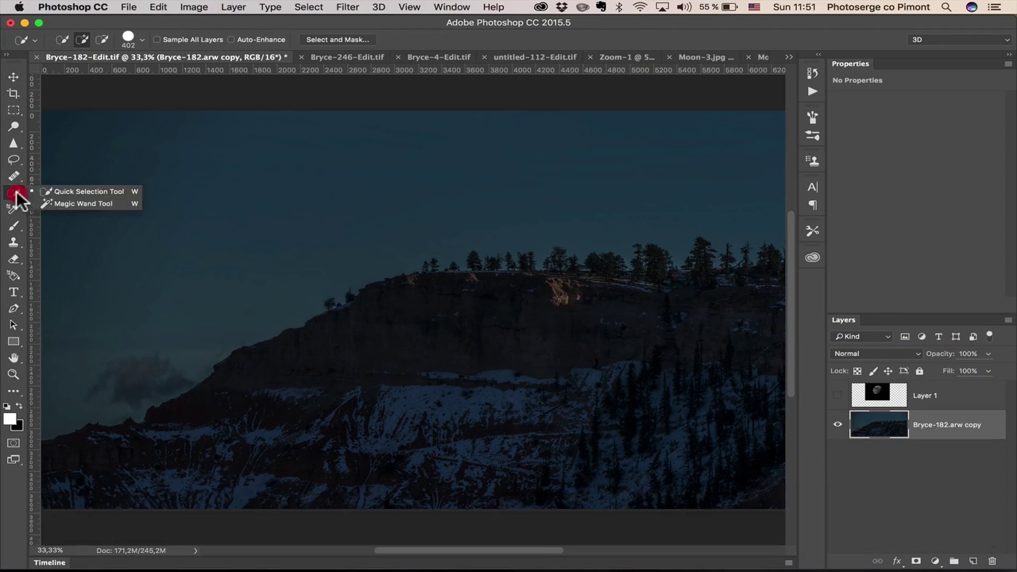
{"action": "left_click", "coordinate": [90, 192]}
{"action": "mouse_move", "coordinate": [367, 230]}
{"action": "left_mouse_down"}
{"action": "mouse_move", "coordinate": [573, 203]}
{"action": "mouse_move", "coordinate": [622, 187]}
{"action": "mouse_move", "coordinate": [747, 176]}
{"action": "left_mouse_up"}
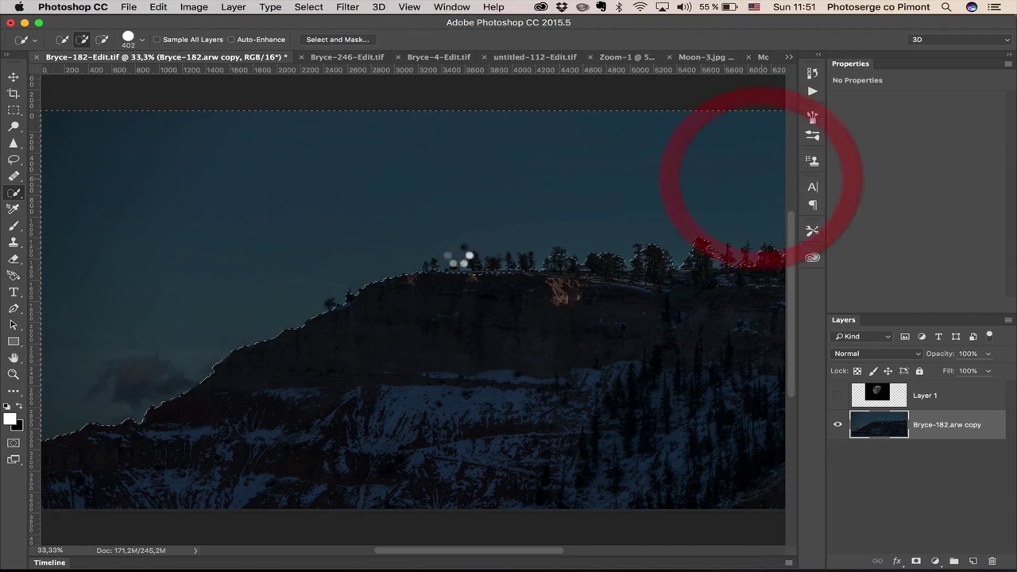
{"action": "mouse_move", "coordinate": [481, 261]}
{"action": "left_mouse_down"}
{"action": "mouse_move", "coordinate": [368, 246]}
{"action": "mouse_move", "coordinate": [563, 234]}
{"action": "mouse_move", "coordinate": [443, 248]}
{"action": "left_mouse_up"}
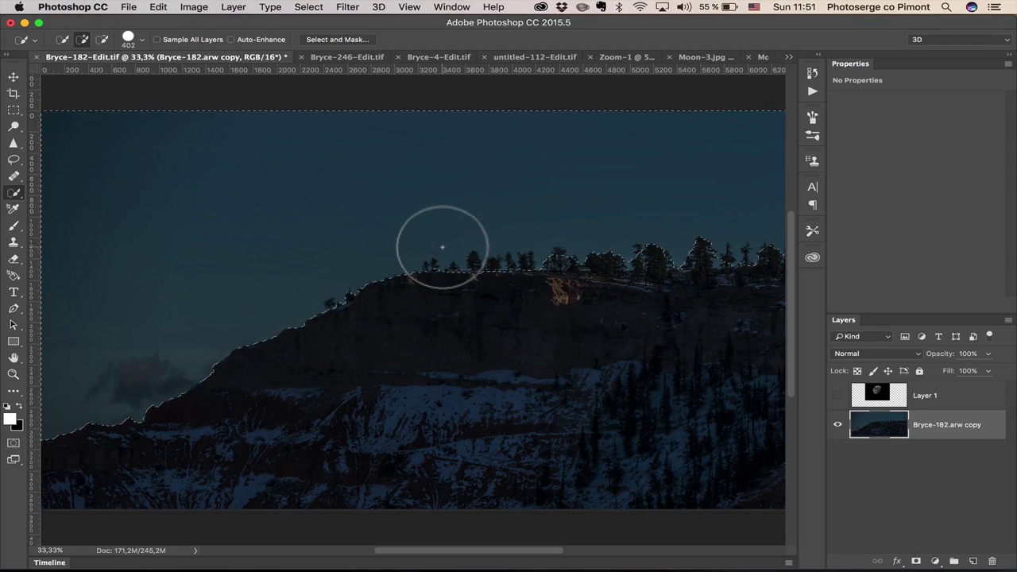
In Select and Mask, paint the treeline with the Refine Edge Brush.
{"action": "left_click", "coordinate": [328, 39]}
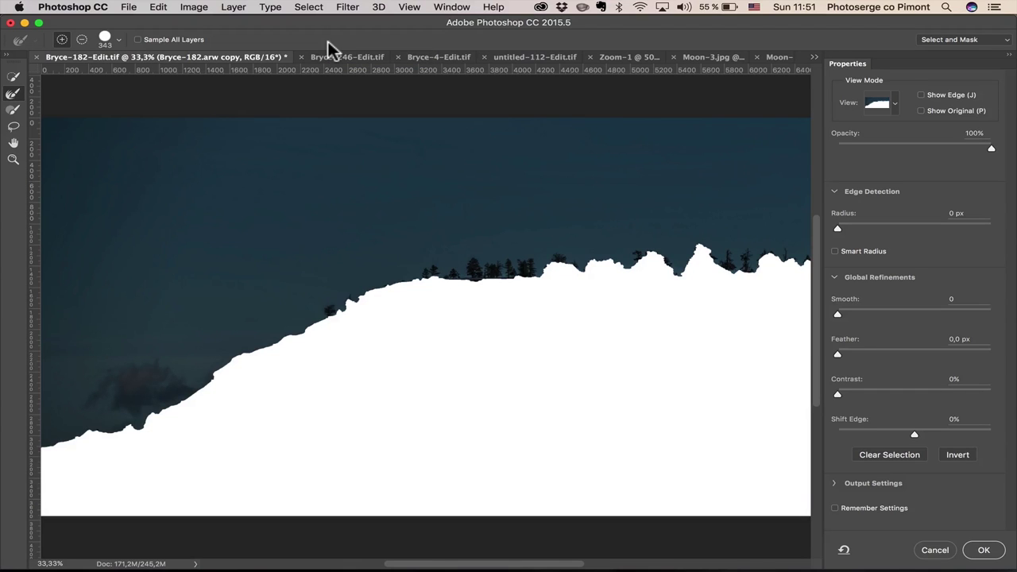
{"action": "left_click", "coordinate": [14, 94]}
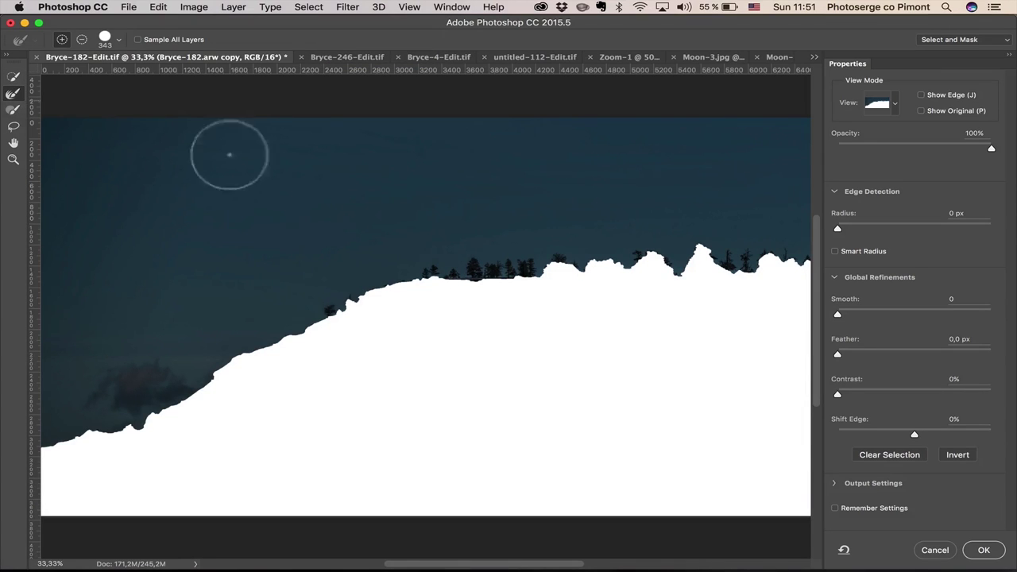
{"action": "mouse_move", "coordinate": [427, 288]}
{"action": "left_mouse_down"}
{"action": "mouse_move", "coordinate": [452, 265]}
{"action": "mouse_move", "coordinate": [524, 260]}
{"action": "mouse_move", "coordinate": [345, 309]}
{"action": "mouse_move", "coordinate": [654, 249]}
{"action": "left_mouse_up"}
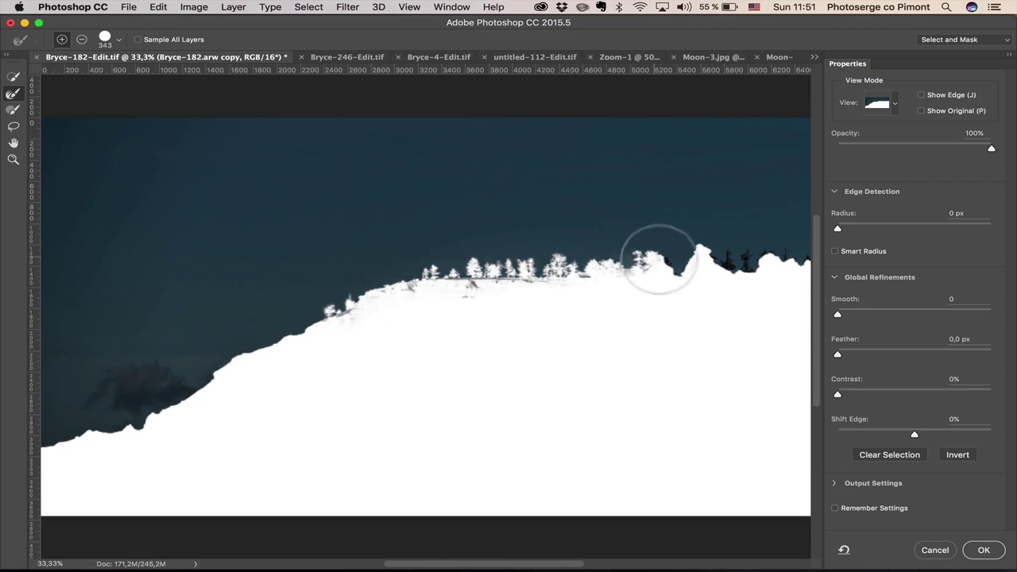
{"action": "left_click", "coordinate": [636, 255]}
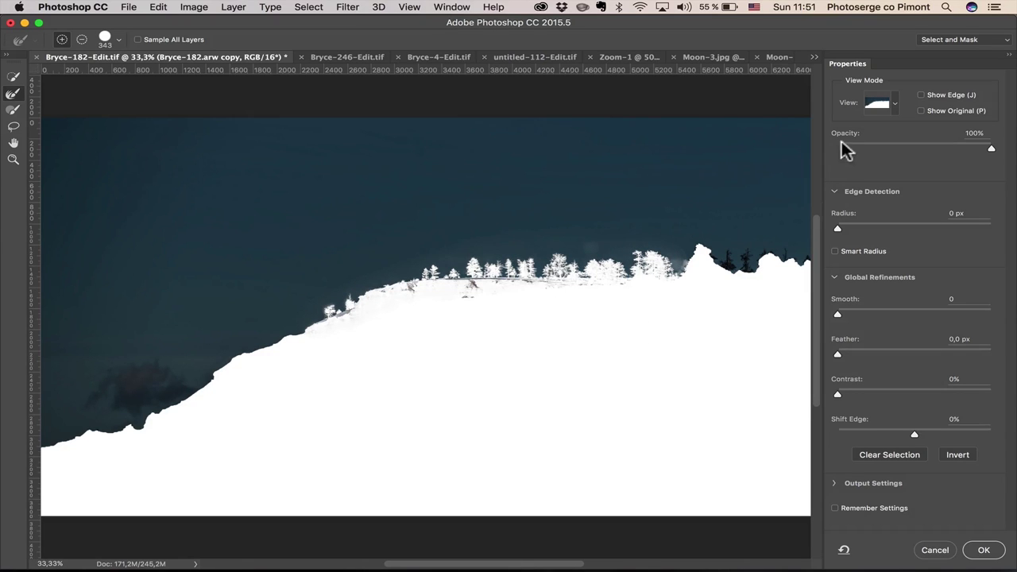
Preview the mask in Overlay, Black & White and On White views, then apply with OK.
{"action": "left_click", "coordinate": [893, 103]}
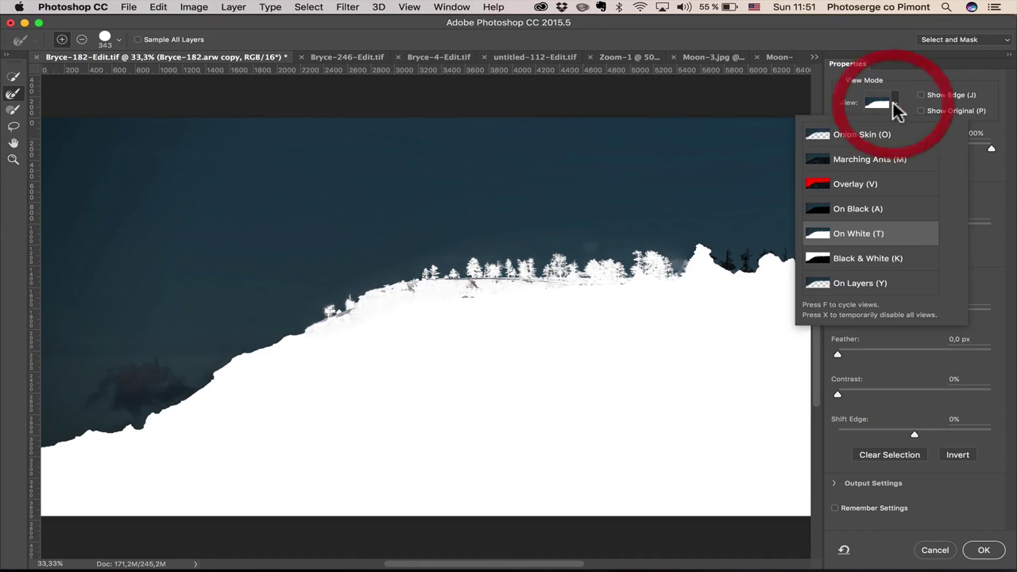
{"action": "left_click", "coordinate": [887, 187]}
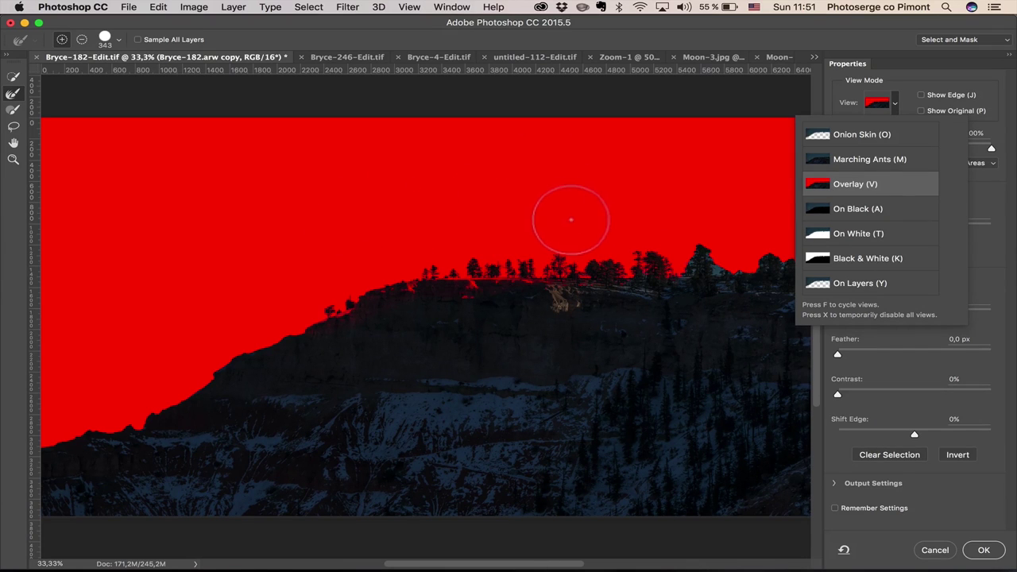
{"action": "left_click", "coordinate": [896, 237]}
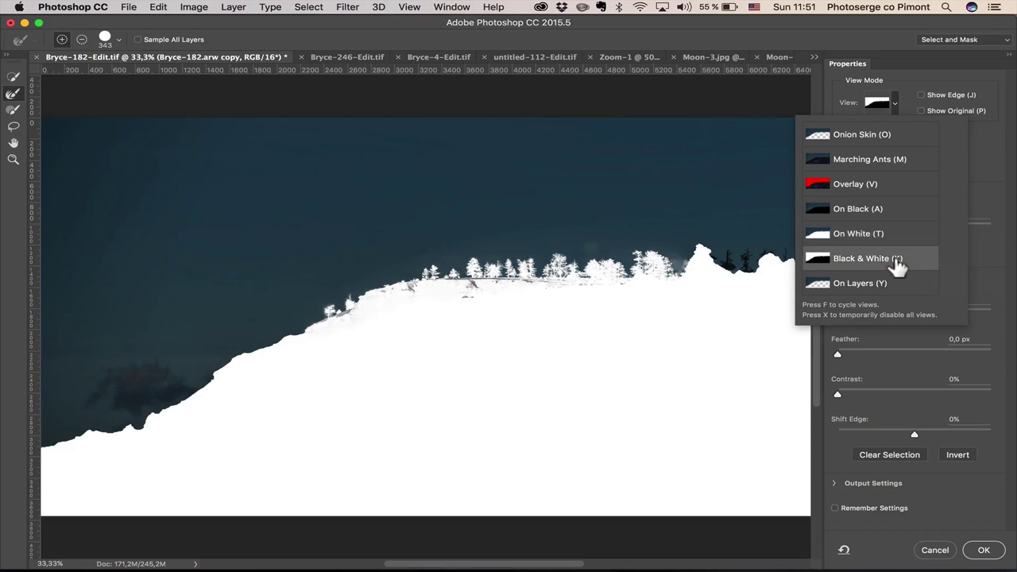
{"action": "left_click", "coordinate": [897, 267]}
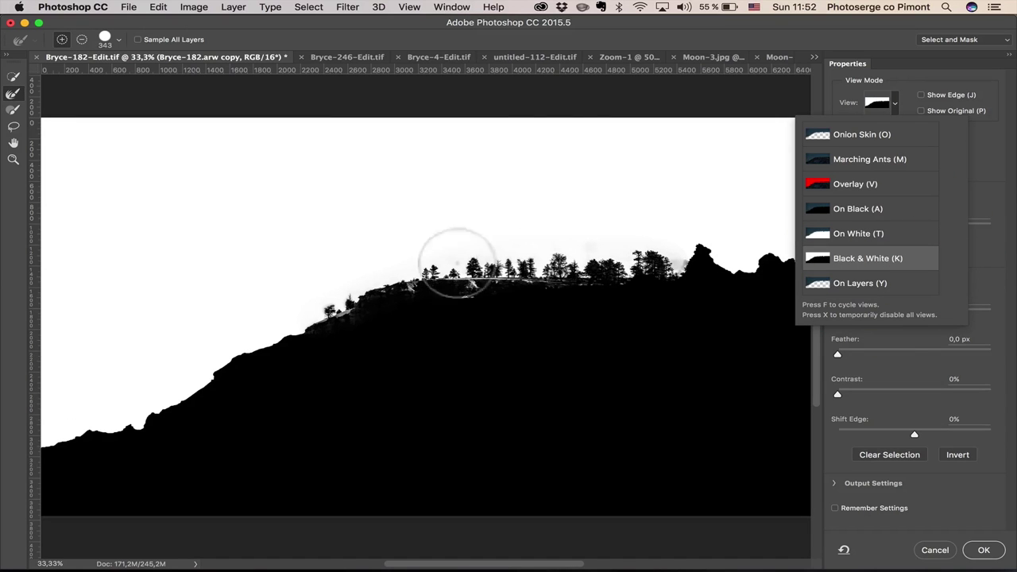
{"action": "left_click", "coordinate": [894, 237]}
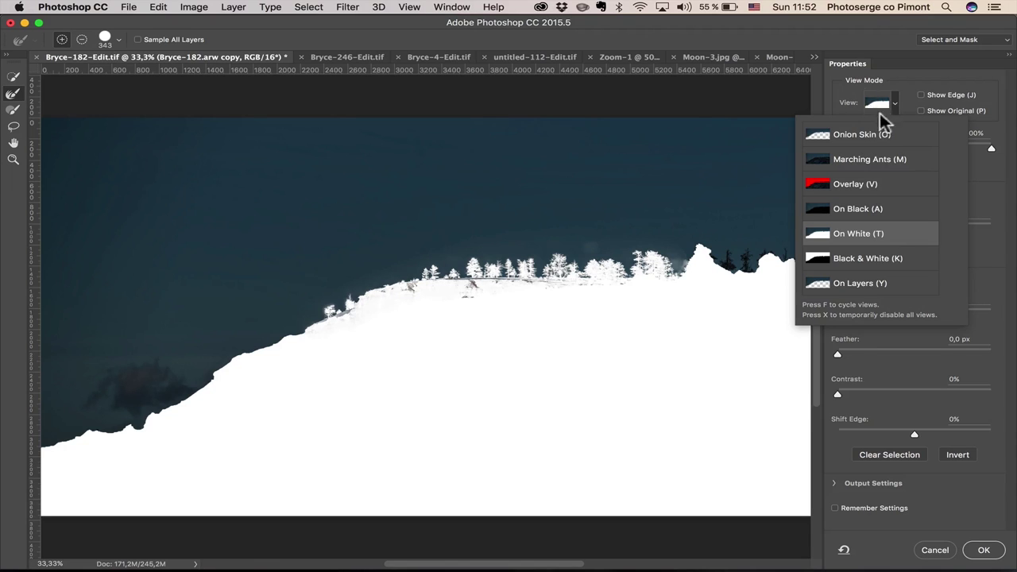
{"action": "left_click", "coordinate": [984, 551]}
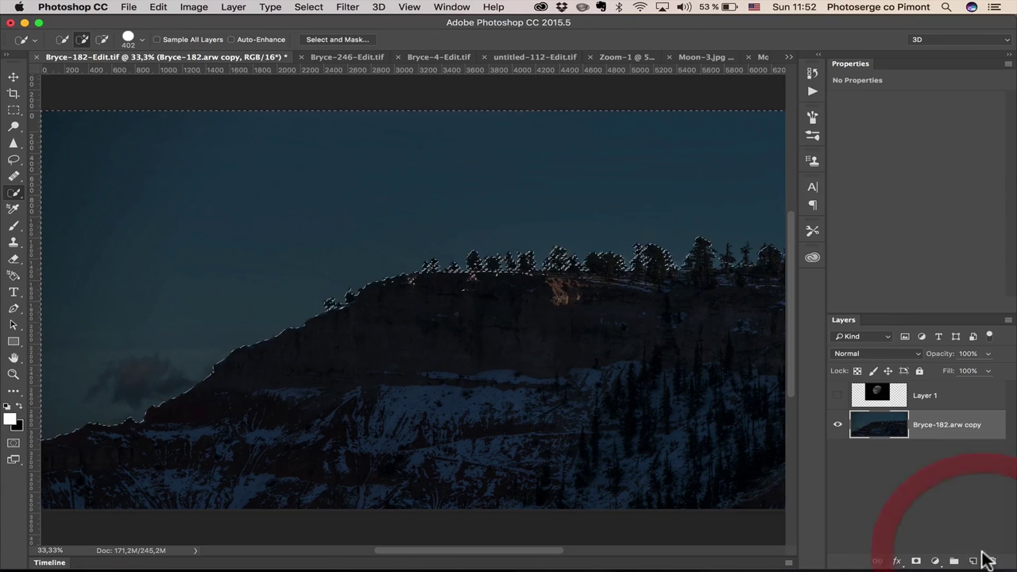
Show Layer 1 and add a layer mask to it from the sky selection.
{"action": "left_click", "coordinate": [952, 397]}
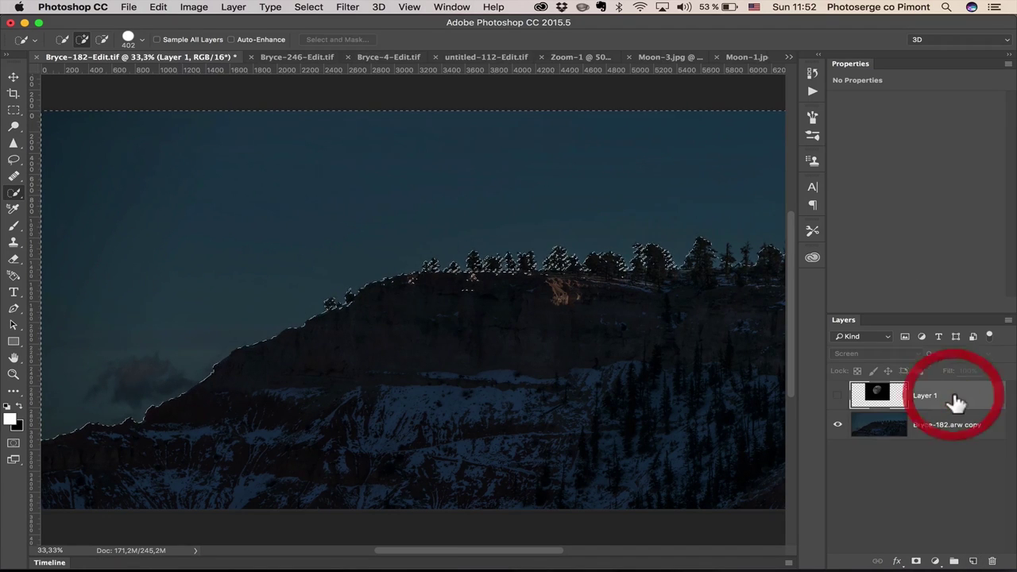
{"action": "left_click", "coordinate": [838, 395]}
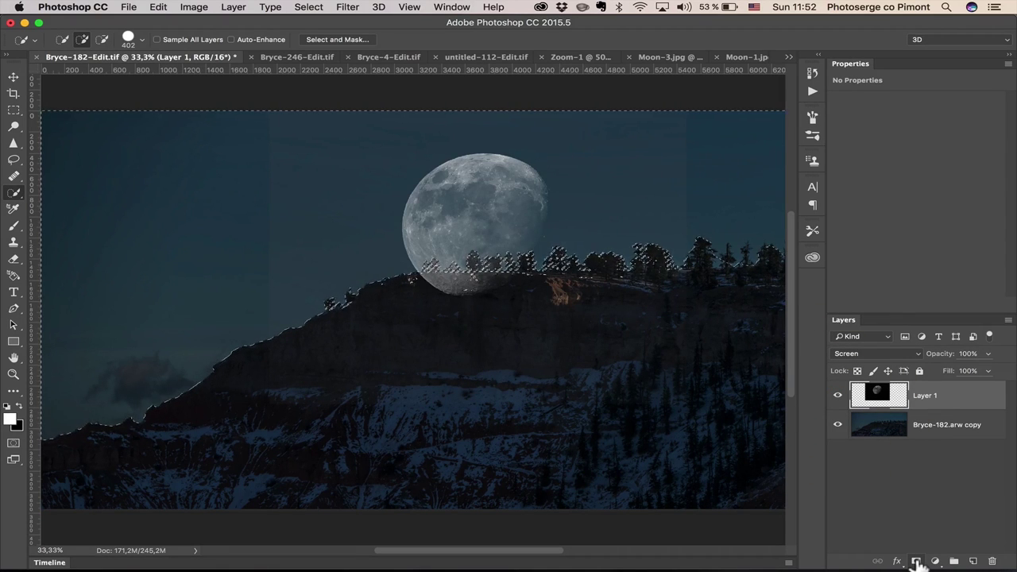
{"action": "left_click", "coordinate": [916, 561]}
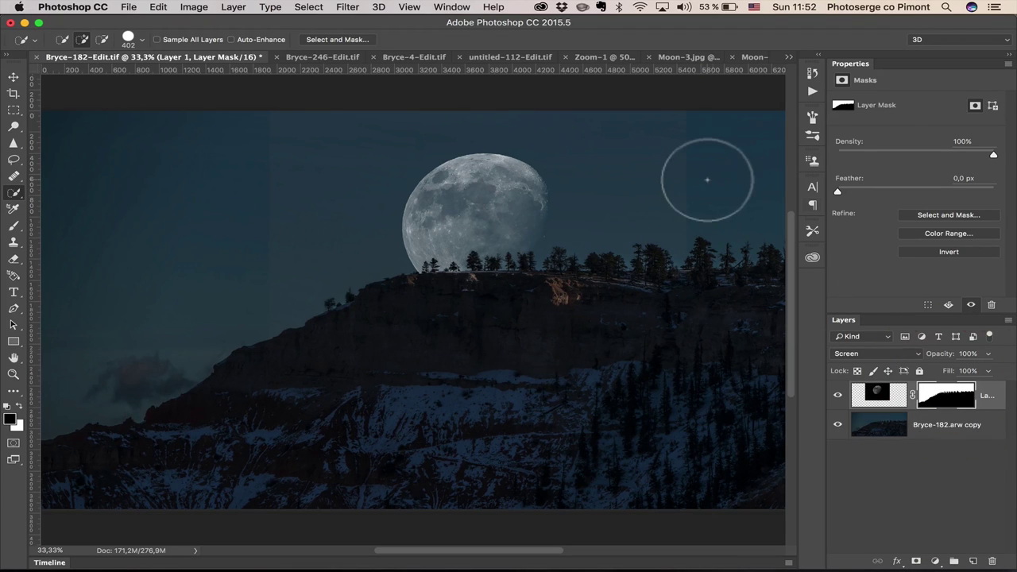
Set a soft brush of about 1115 px for masking, then target the moon layer's pixels.
{"action": "key", "text": "b"}
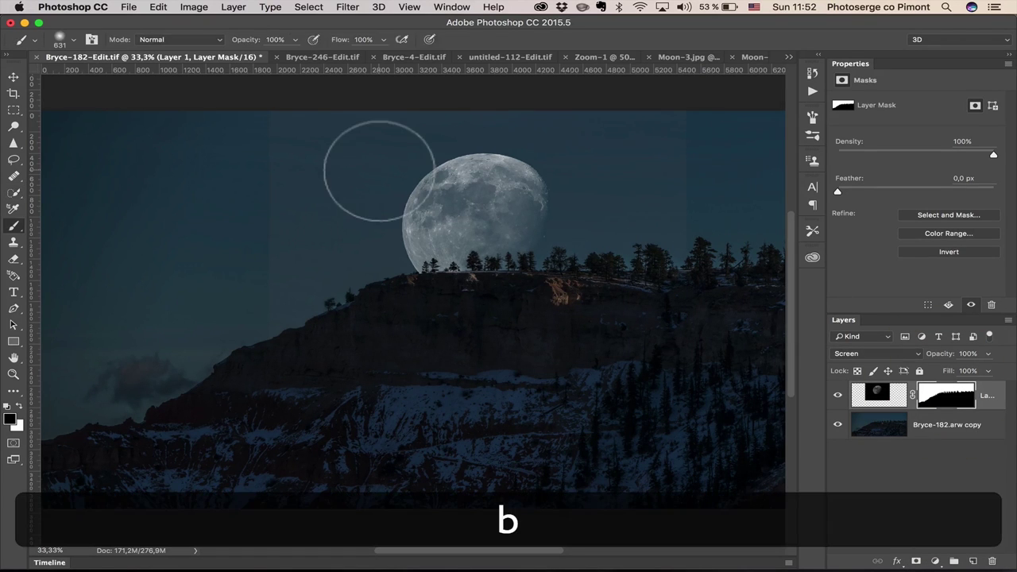
{"action": "left_click", "coordinate": [273, 185], "text": "ctrl"}
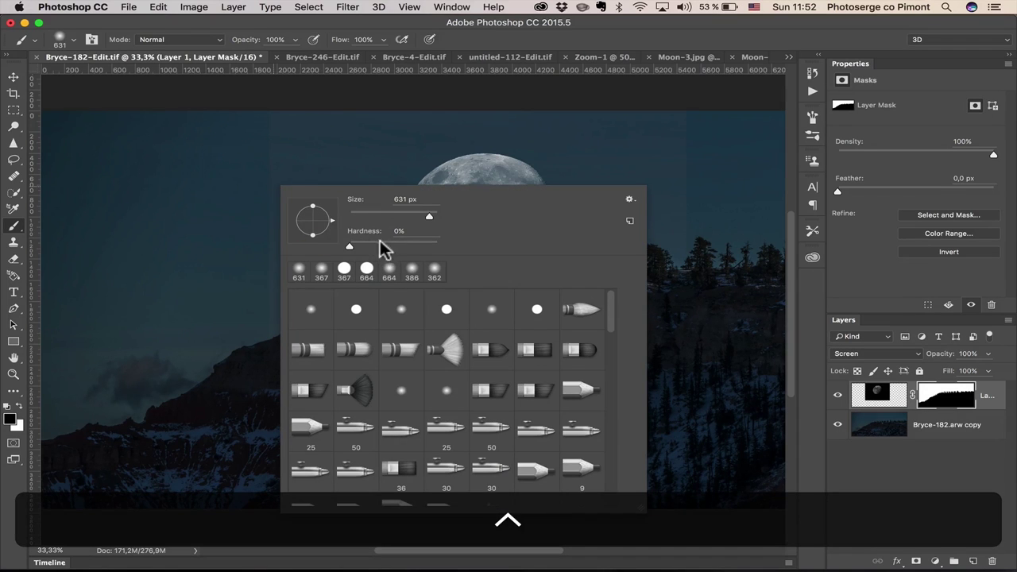
{"action": "left_click_drag", "start_coordinate": [182, 199], "coordinate": [178, 222]}
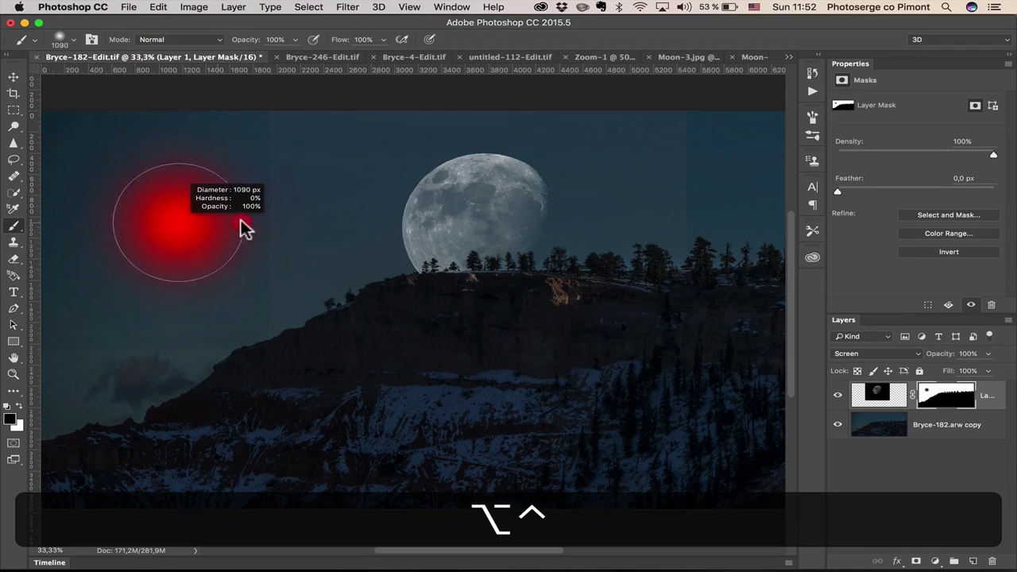
{"action": "left_click_drag", "start_coordinate": [241, 221], "coordinate": [243, 222]}
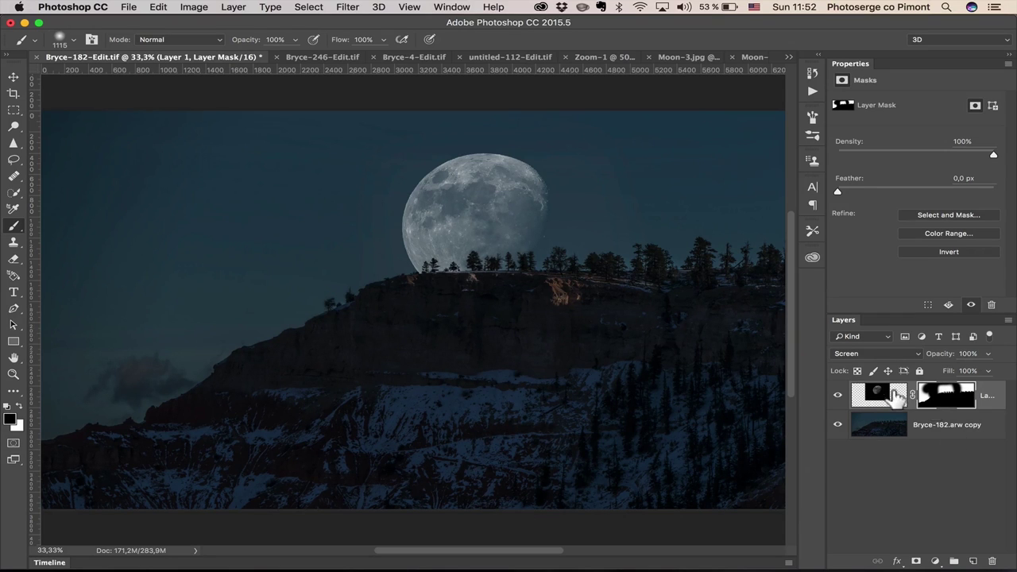
{"action": "left_click", "coordinate": [884, 396]}
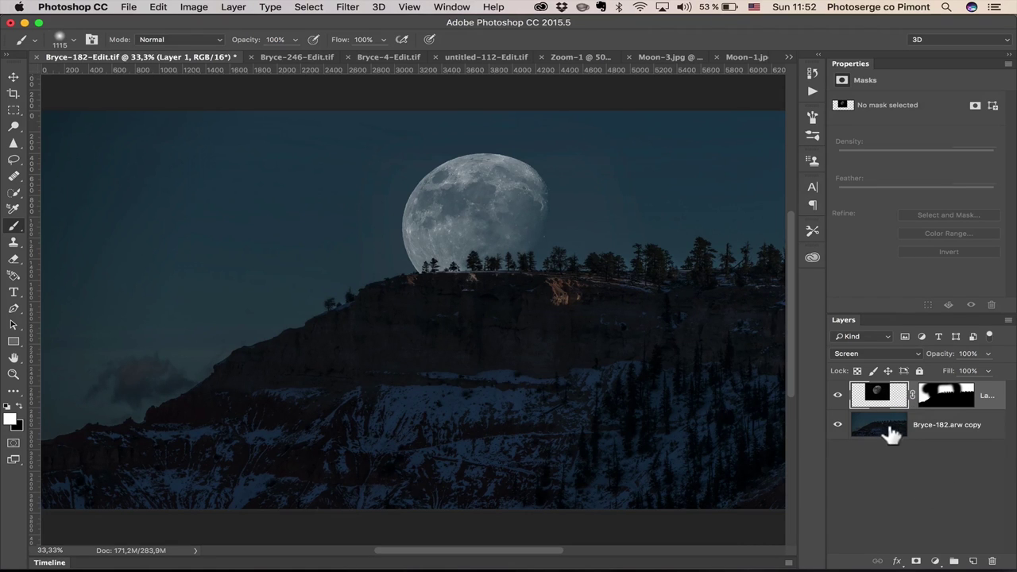
Add a Levels adjustment layer clipped to the Bryce-182.arw copy landscape layer.
{"action": "left_click", "coordinate": [884, 426]}
{"action": "left_click_drag", "start_coordinate": [935, 561], "coordinate": [924, 370]}
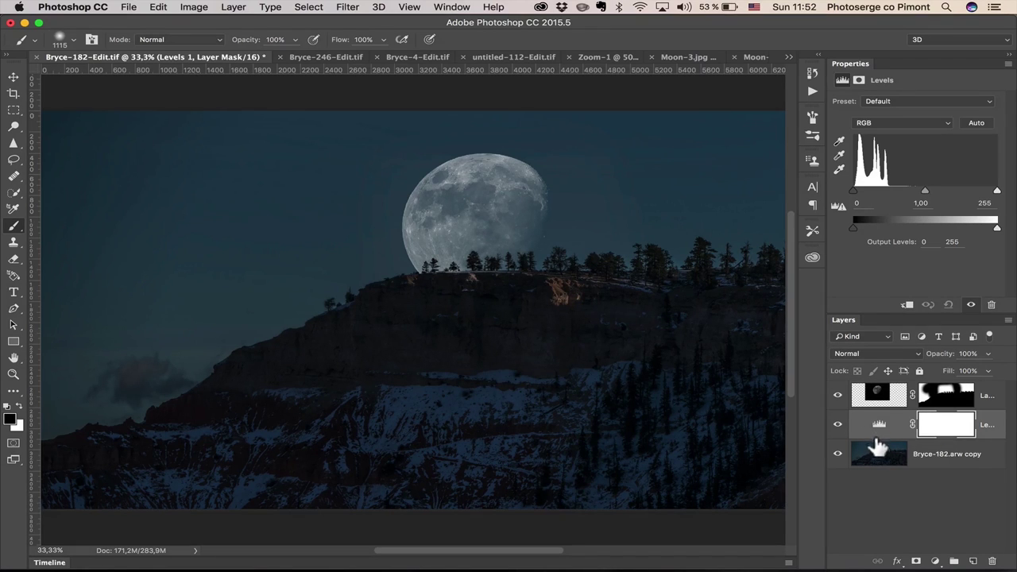
{"action": "key", "text": "alt"}
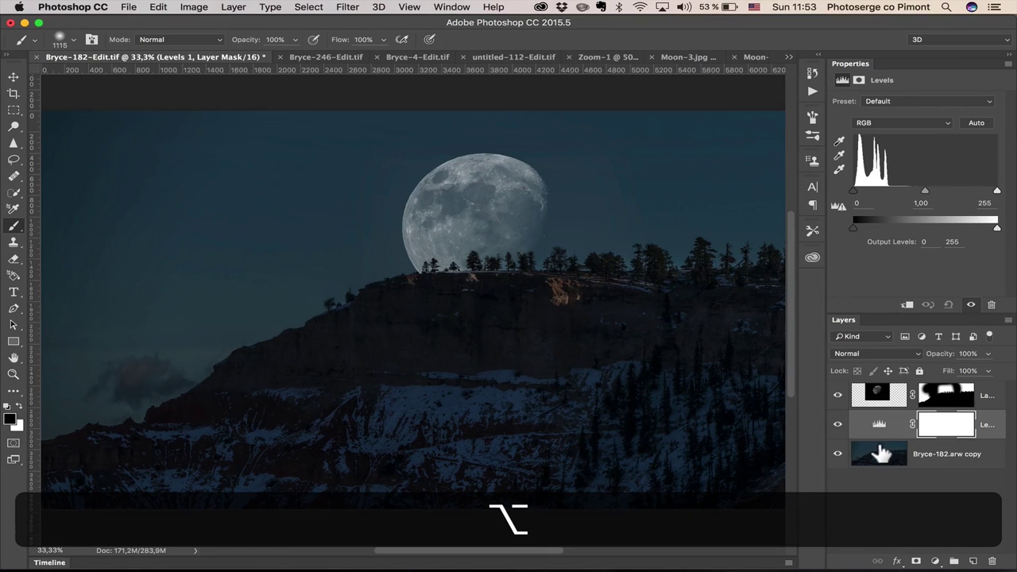
{"action": "left_click_drag", "start_coordinate": [883, 441], "coordinate": [878, 434]}
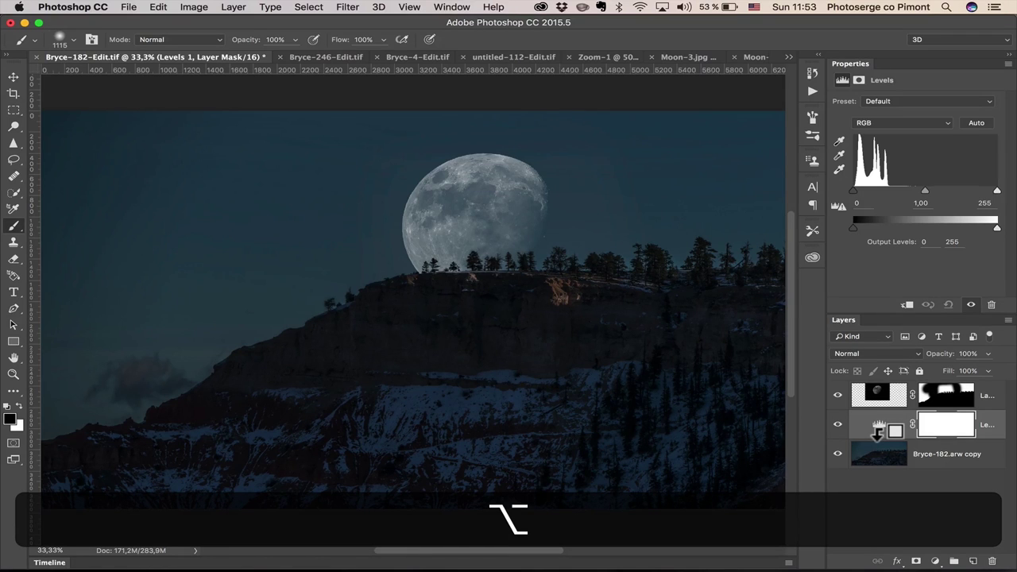
{"action": "left_click", "coordinate": [878, 433], "text": "alt"}
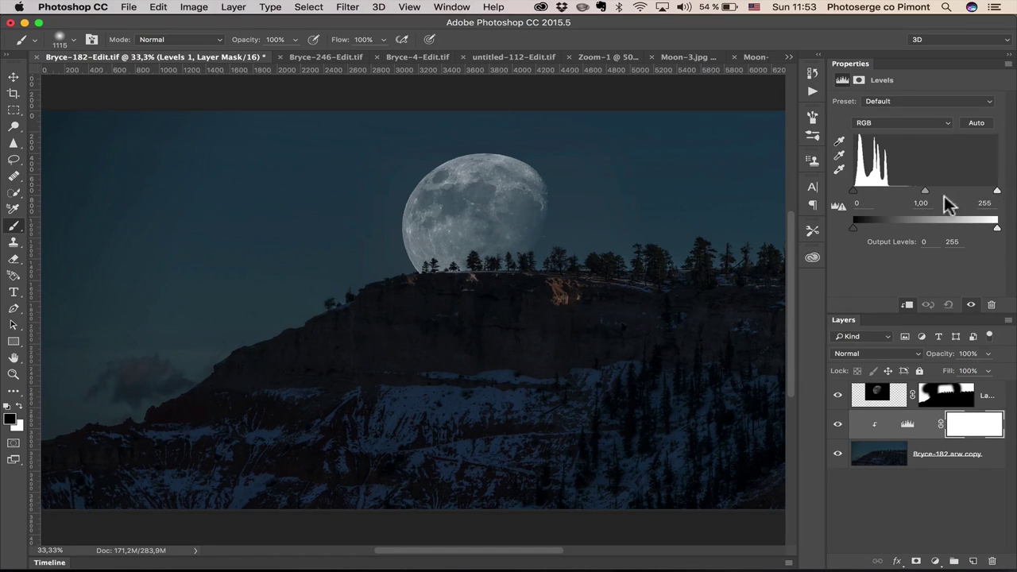
Set the landscape Levels input values to 4, 0,97 and 226.
{"action": "mouse_move", "coordinate": [853, 191]}
{"action": "left_mouse_down"}
{"action": "mouse_move", "coordinate": [863, 191]}
{"action": "mouse_move", "coordinate": [844, 194]}
{"action": "mouse_move", "coordinate": [856, 194]}
{"action": "left_mouse_up"}
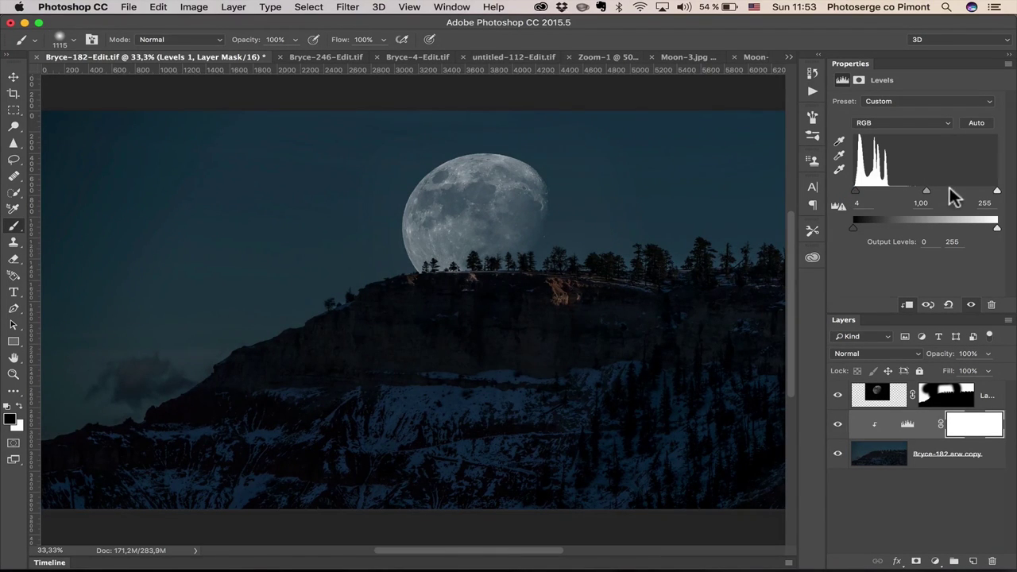
{"action": "mouse_move", "coordinate": [998, 195]}
{"action": "left_mouse_down"}
{"action": "mouse_move", "coordinate": [969, 195]}
{"action": "mouse_move", "coordinate": [980, 193]}
{"action": "left_mouse_up"}
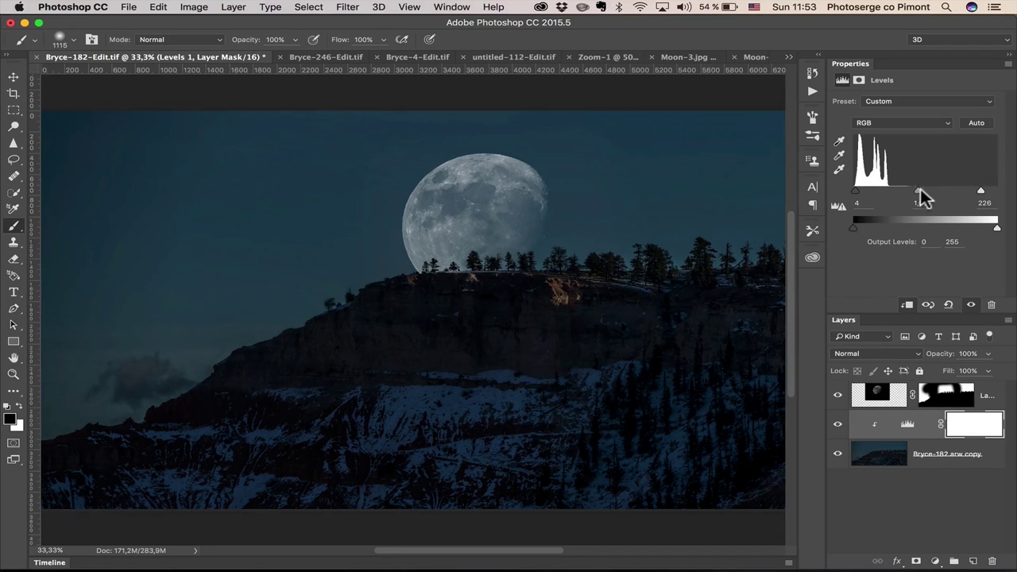
{"action": "mouse_move", "coordinate": [919, 194]}
{"action": "left_mouse_down"}
{"action": "mouse_move", "coordinate": [909, 197]}
{"action": "mouse_move", "coordinate": [920, 193]}
{"action": "left_mouse_up"}
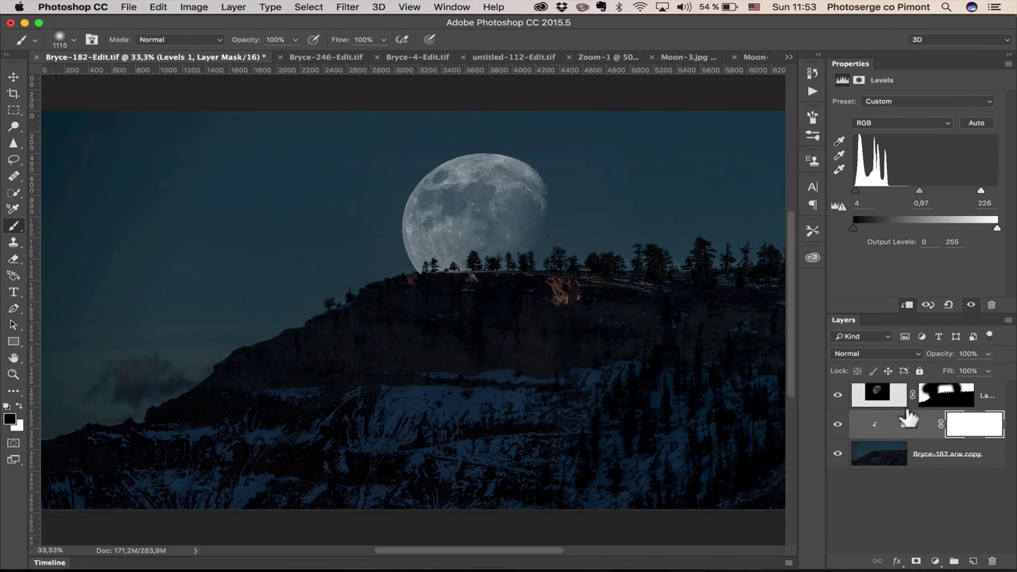
{"action": "left_click", "coordinate": [895, 401]}
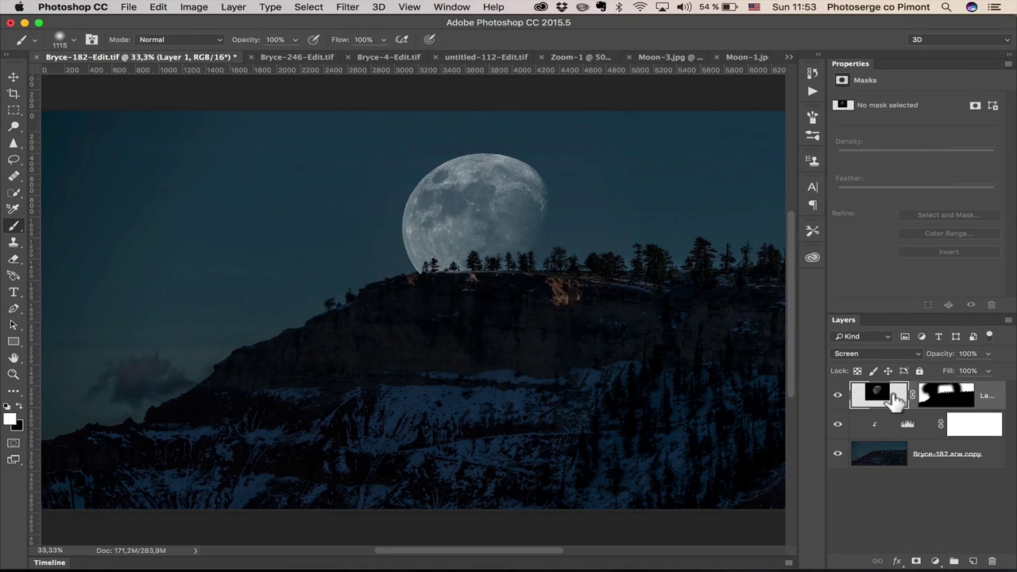
Add a Levels 2 adjustment layer clipped to the moon layer.
{"action": "left_click", "coordinate": [935, 561]}
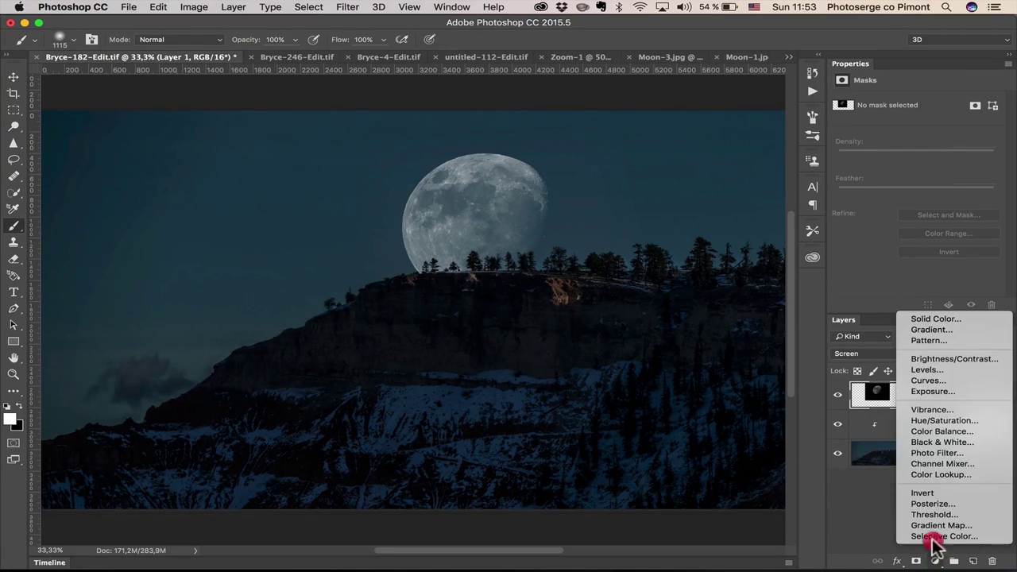
{"action": "left_click", "coordinate": [924, 370]}
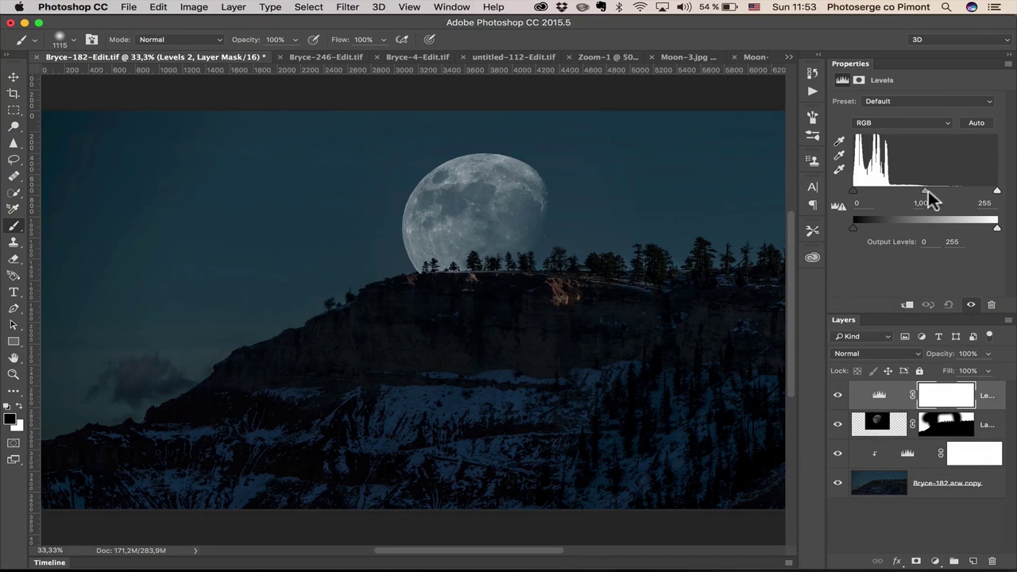
{"action": "mouse_move", "coordinate": [925, 193]}
{"action": "left_mouse_down"}
{"action": "mouse_move", "coordinate": [898, 197]}
{"action": "mouse_move", "coordinate": [930, 198]}
{"action": "mouse_move", "coordinate": [922, 192]}
{"action": "left_mouse_up"}
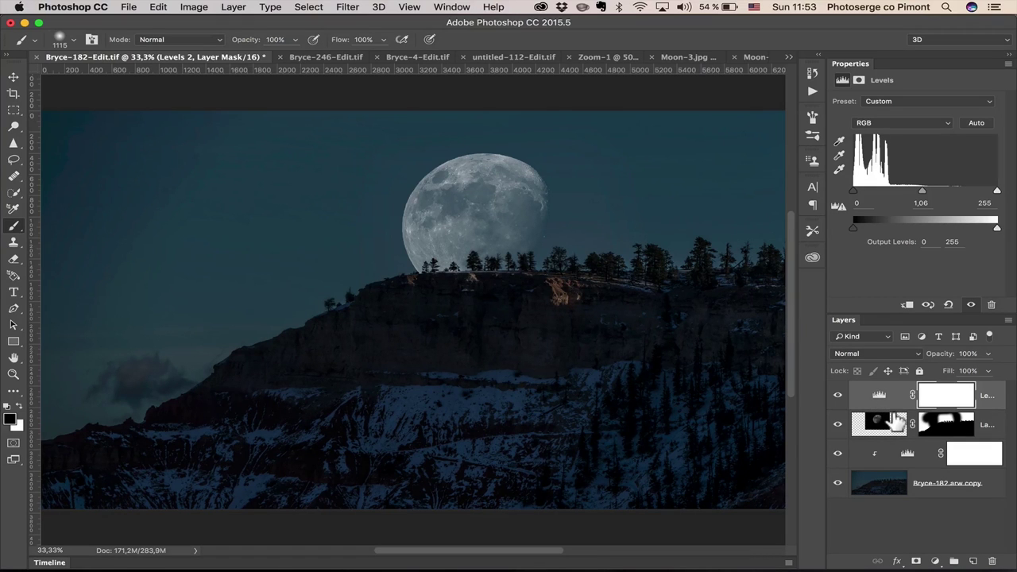
{"action": "left_click", "coordinate": [879, 410], "text": "alt"}
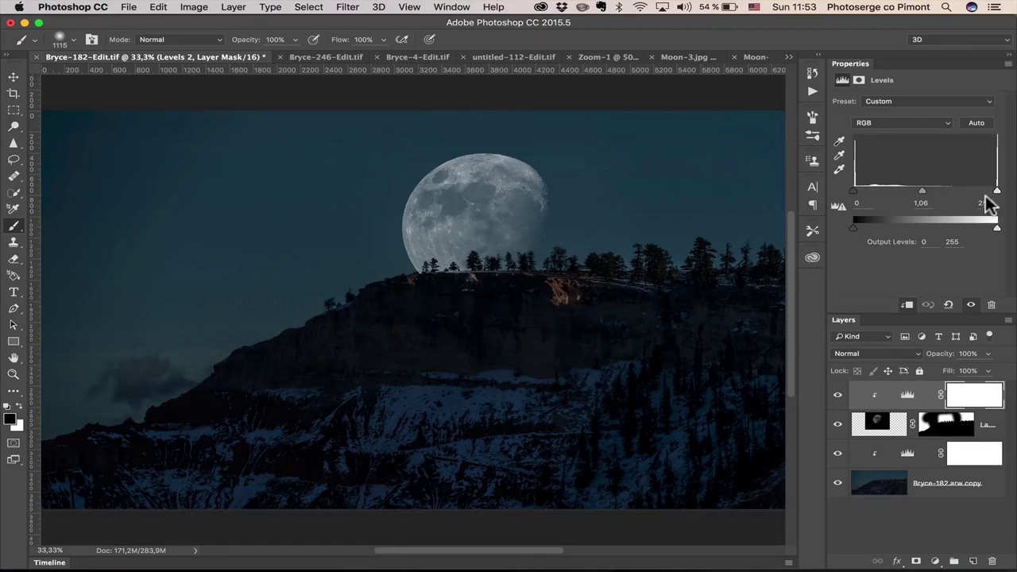
Set the moon's Levels white point to 199 and midtones to 1,09.
{"action": "left_click_drag", "start_coordinate": [997, 191], "coordinate": [967, 191]}
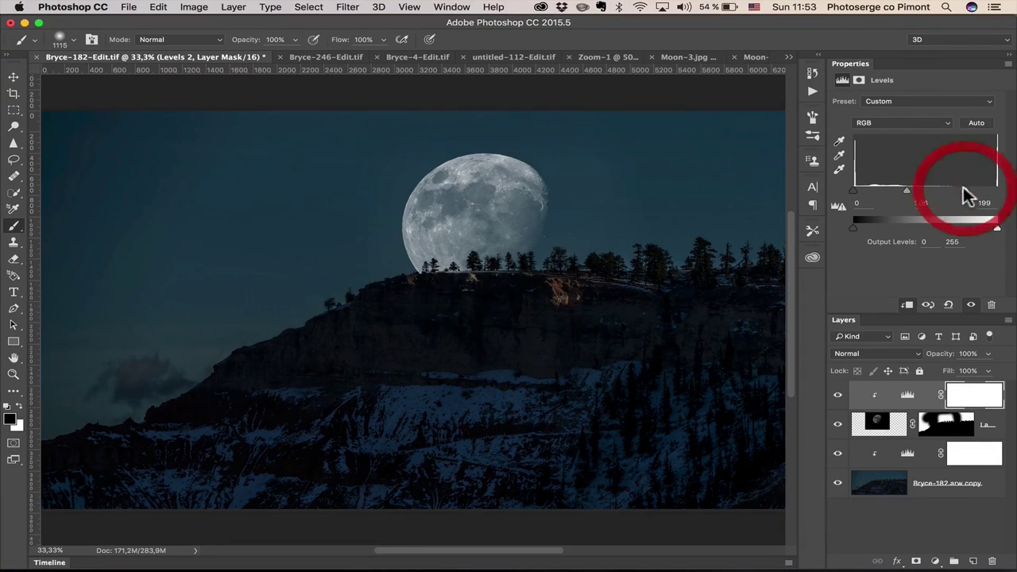
{"action": "mouse_move", "coordinate": [907, 191]}
{"action": "left_mouse_down"}
{"action": "mouse_move", "coordinate": [922, 192]}
{"action": "mouse_move", "coordinate": [907, 193]}
{"action": "left_mouse_up"}
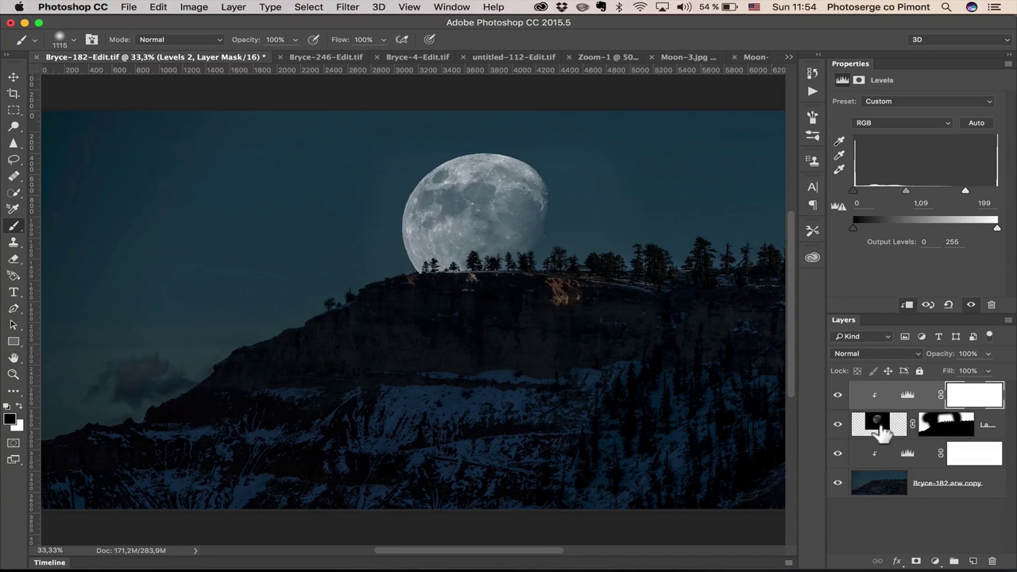
{"action": "left_click", "coordinate": [885, 427]}
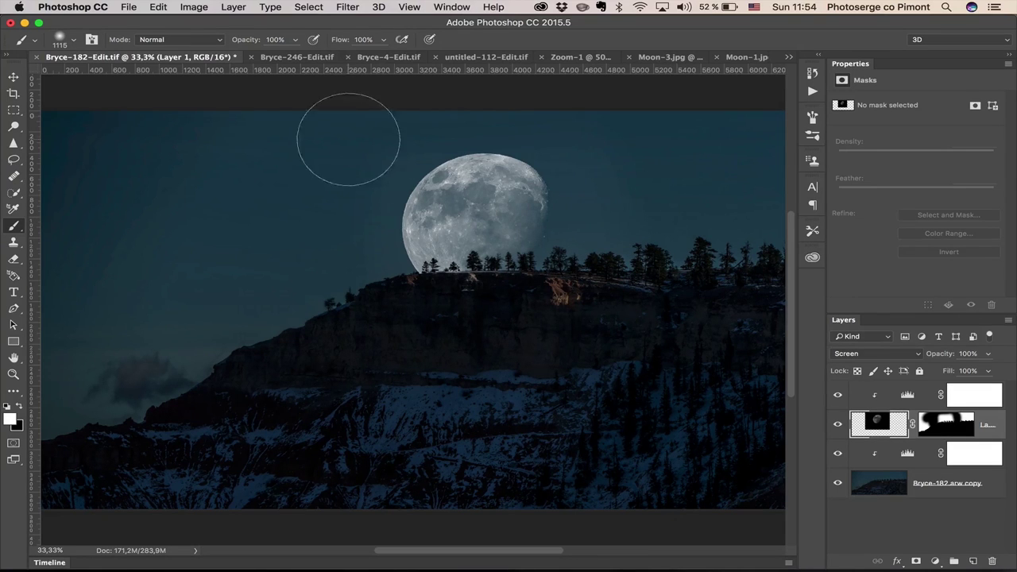
Apply Filter > Noise > Add Noise to the moon at 3%, Uniform, Monochromatic.
{"action": "left_click", "coordinate": [347, 8]}
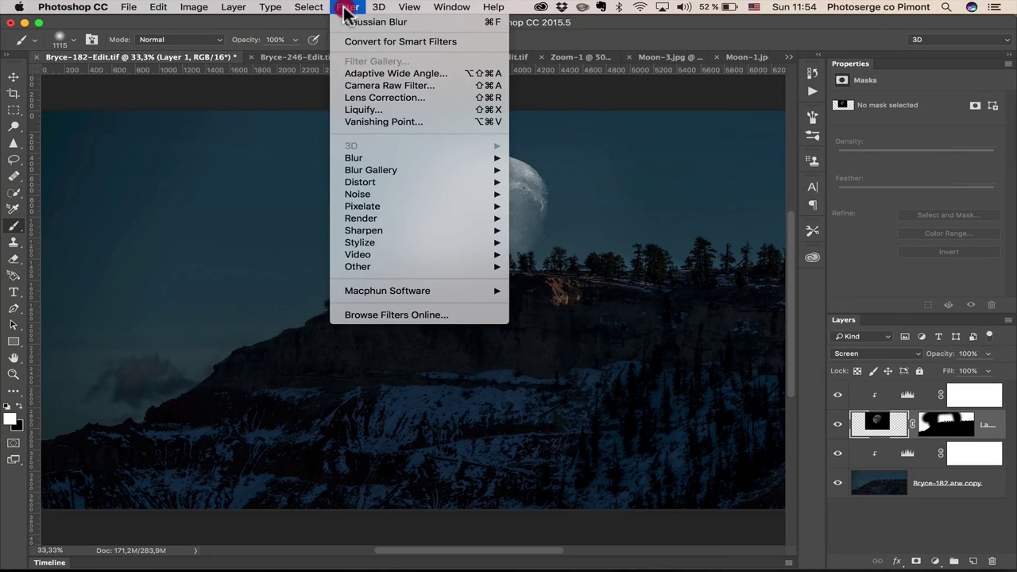
{"action": "mouse_move", "coordinate": [493, 197]}
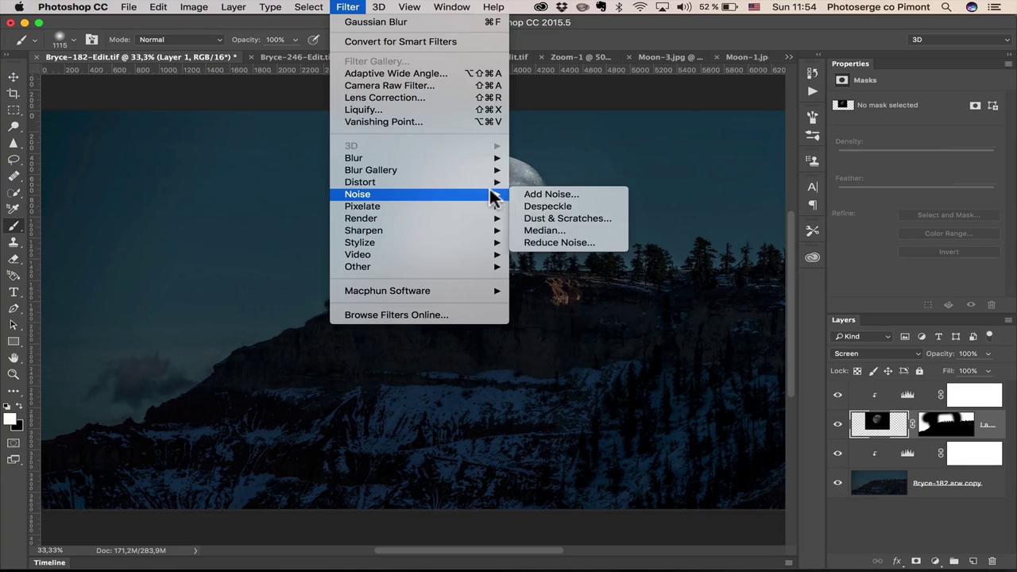
{"action": "left_click", "coordinate": [531, 197]}
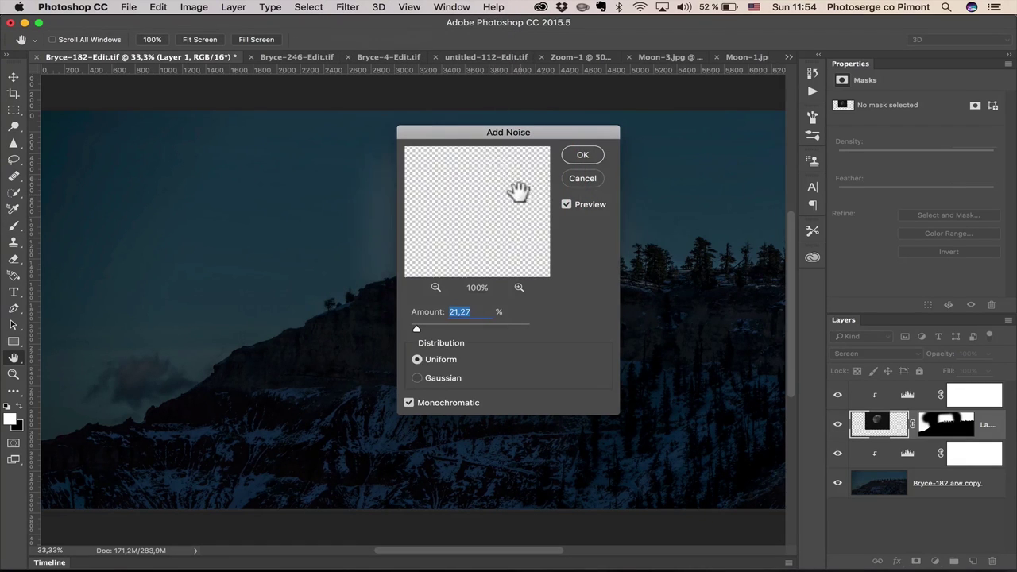
{"action": "left_click_drag", "start_coordinate": [486, 132], "coordinate": [721, 130]}
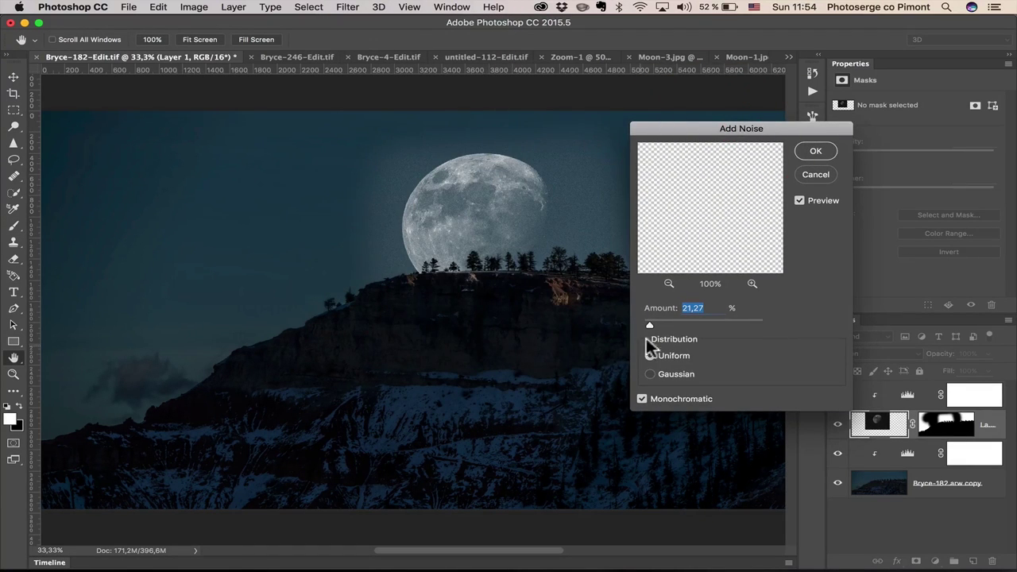
{"action": "type", "text": "3"}
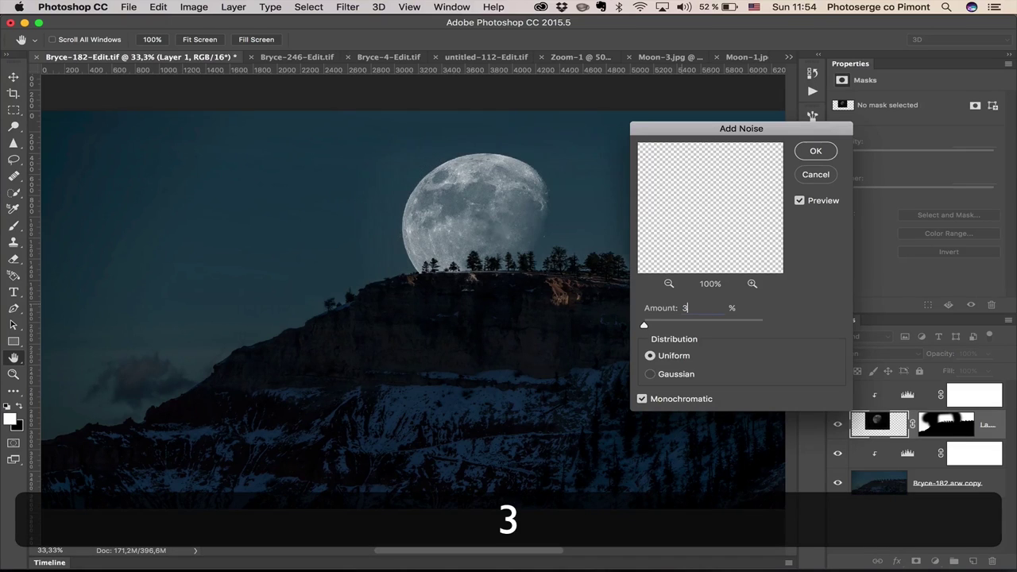
{"action": "left_click", "coordinate": [812, 152]}
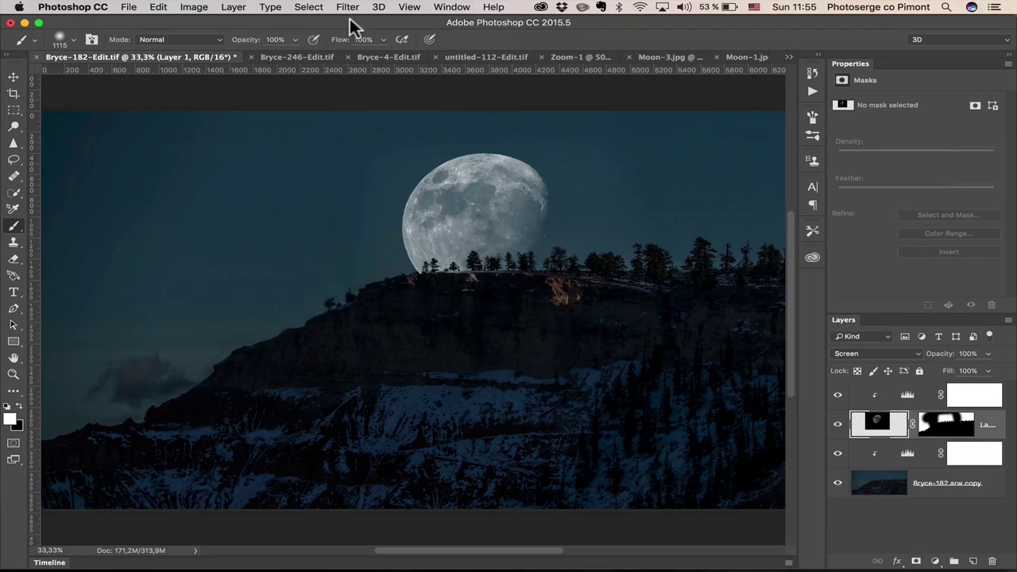
Switch from Bryce-246-Edit.tif through the document tabs to the Zoom-1 full-moon composite.
{"action": "left_click", "coordinate": [278, 60]}
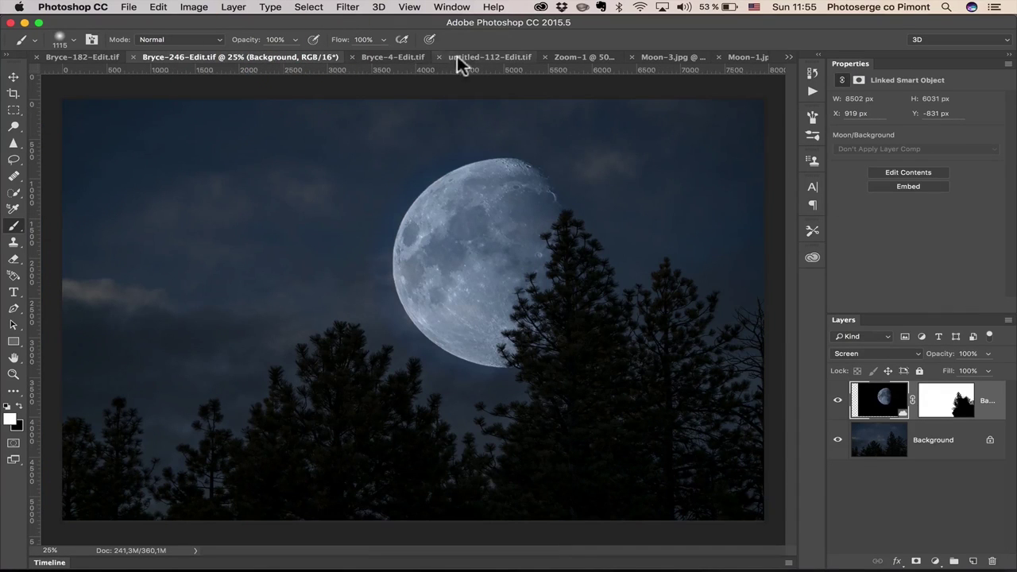
{"action": "left_click", "coordinate": [391, 60]}
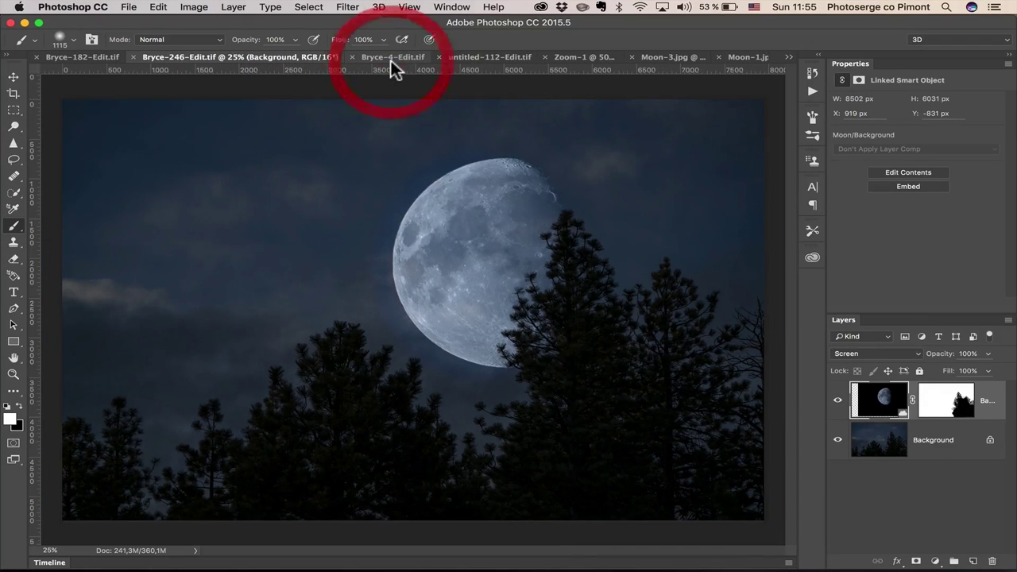
{"action": "left_click", "coordinate": [465, 56]}
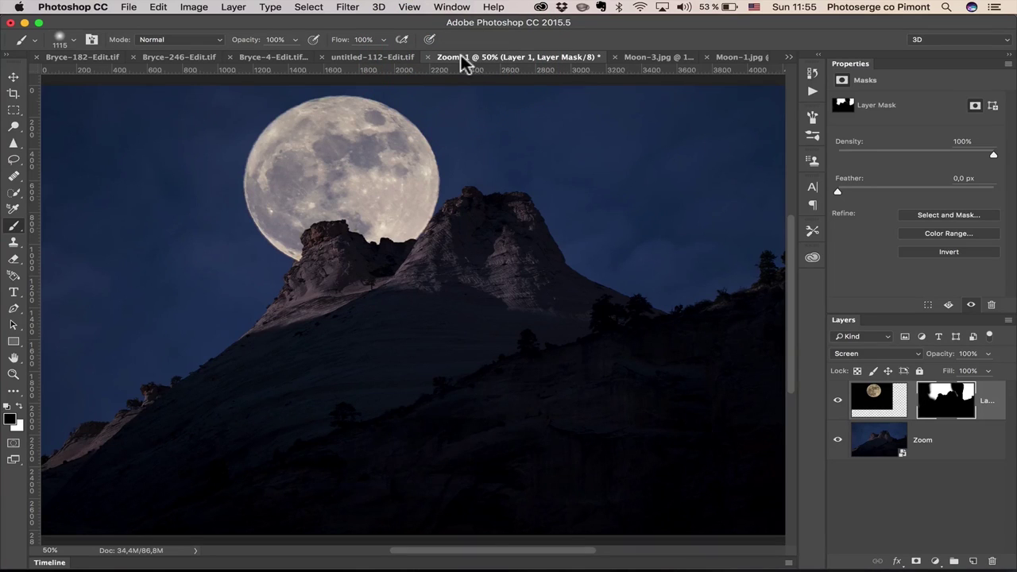